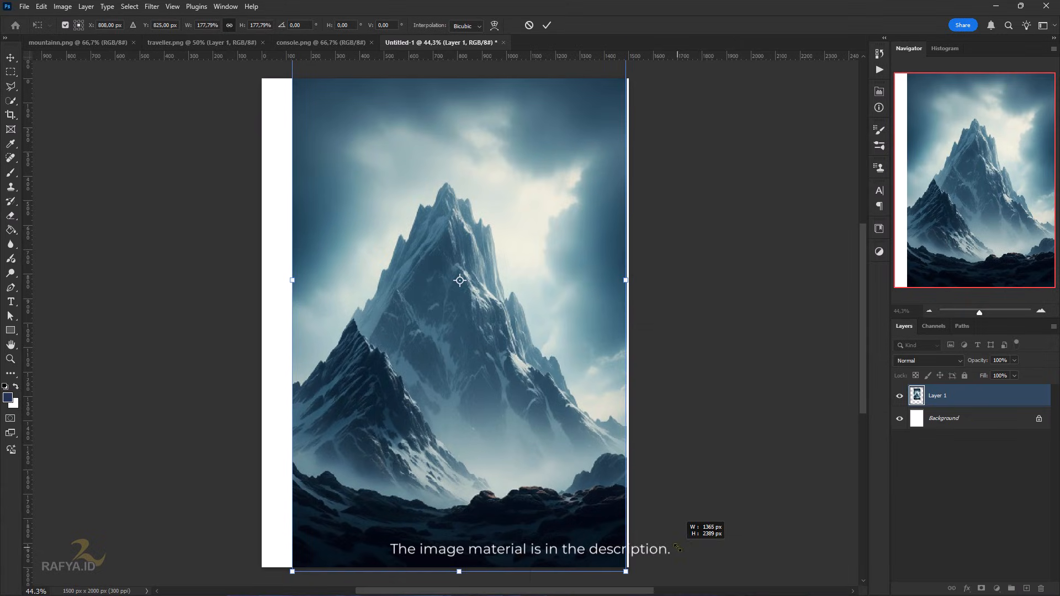
Enlarge the mountain image to about 206% and position it so it fills the whole canvas
{"action": "left_click_drag", "start_coordinate": [979, 313], "coordinate": [977, 313]}
{"action": "left_click_drag", "start_coordinate": [556, 476], "coordinate": [572, 505]}
{"action": "left_click_drag", "start_coordinate": [484, 430], "coordinate": [475, 396]}
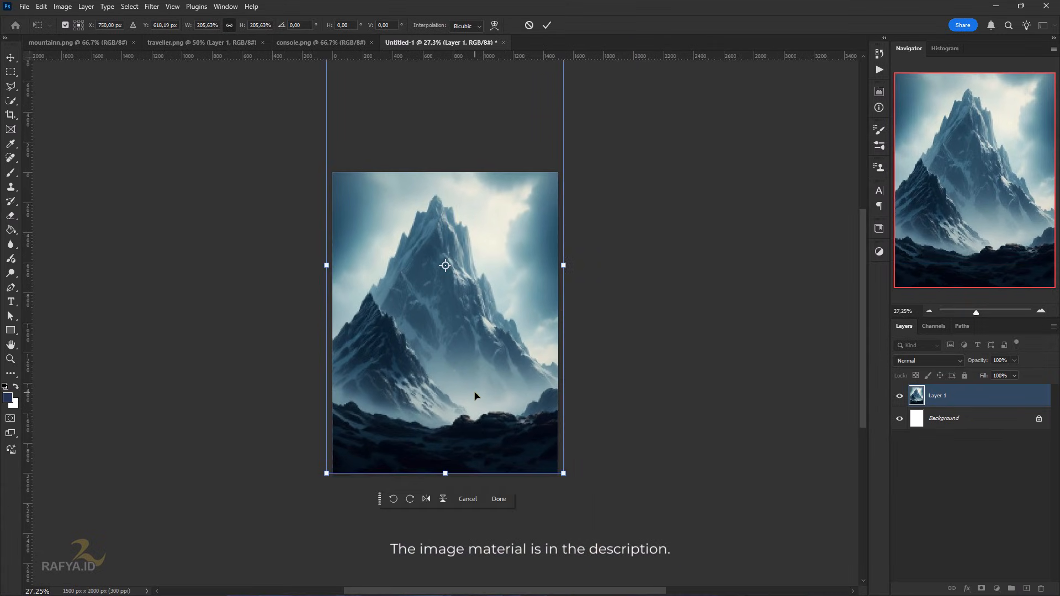
{"action": "key", "text": "Return"}
{"action": "key", "text": "ctrl+0"}
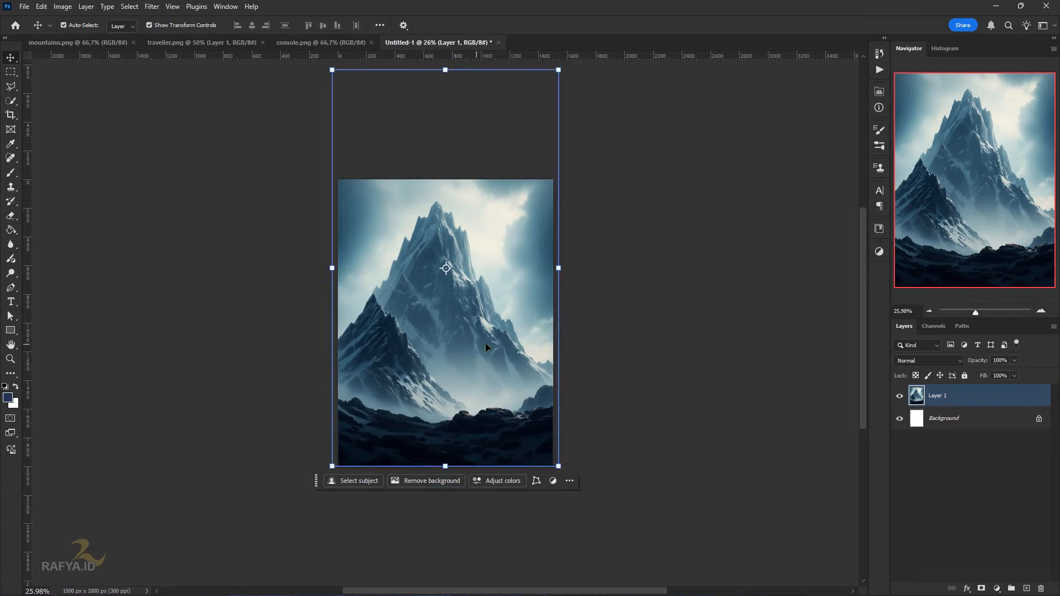
{"action": "left_click", "coordinate": [667, 357], "text": "ctrl"}
{"action": "key", "text": "ctrl+0"}
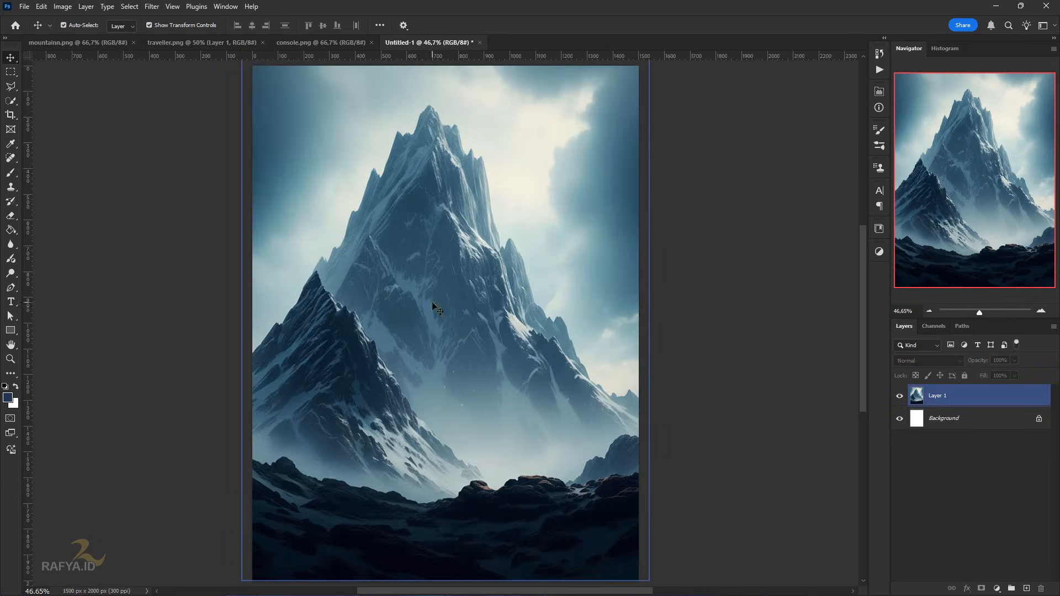
Bring the masked arcade machine from console.png into the mountain composition, scale it to about 151%, tilt it slightly and place it over the peak
{"action": "left_click", "coordinate": [302, 44]}
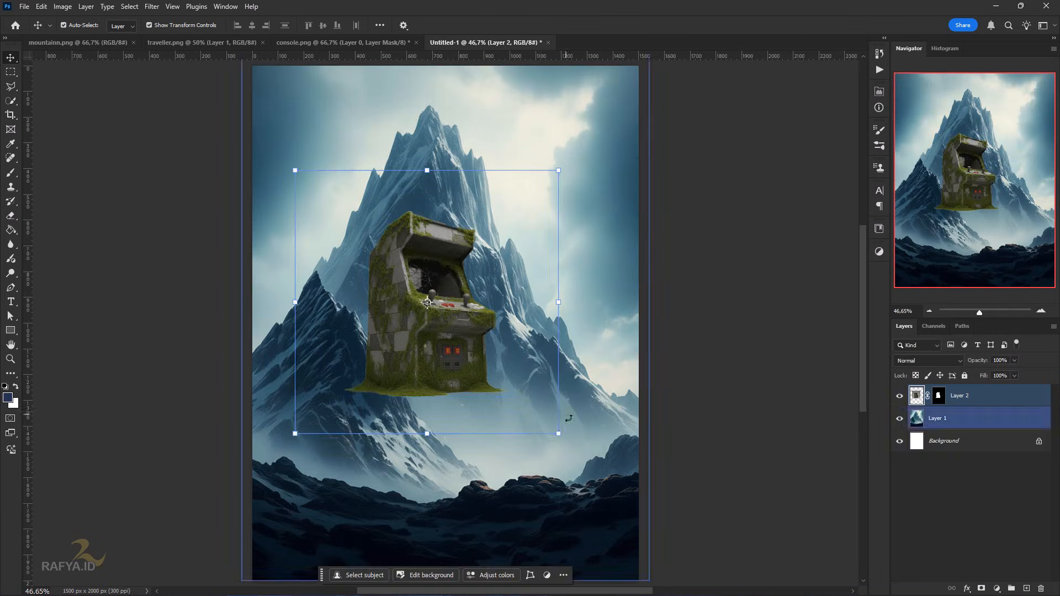
{"action": "left_click_drag", "start_coordinate": [560, 432], "coordinate": [627, 497]}
{"action": "left_click_drag", "start_coordinate": [487, 408], "coordinate": [464, 387]}
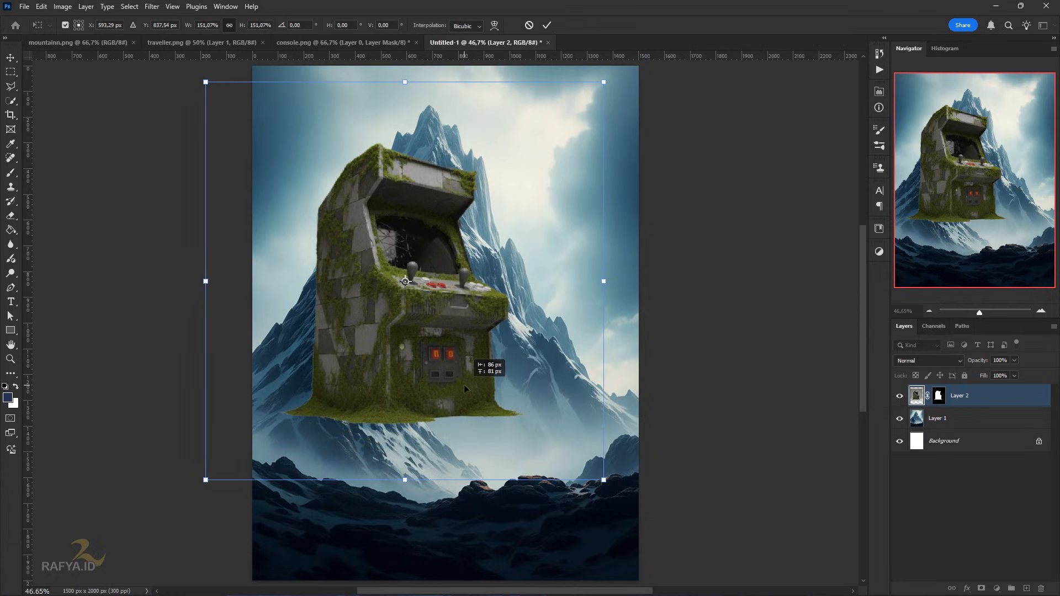
{"action": "left_click_drag", "start_coordinate": [619, 400], "coordinate": [619, 395]}
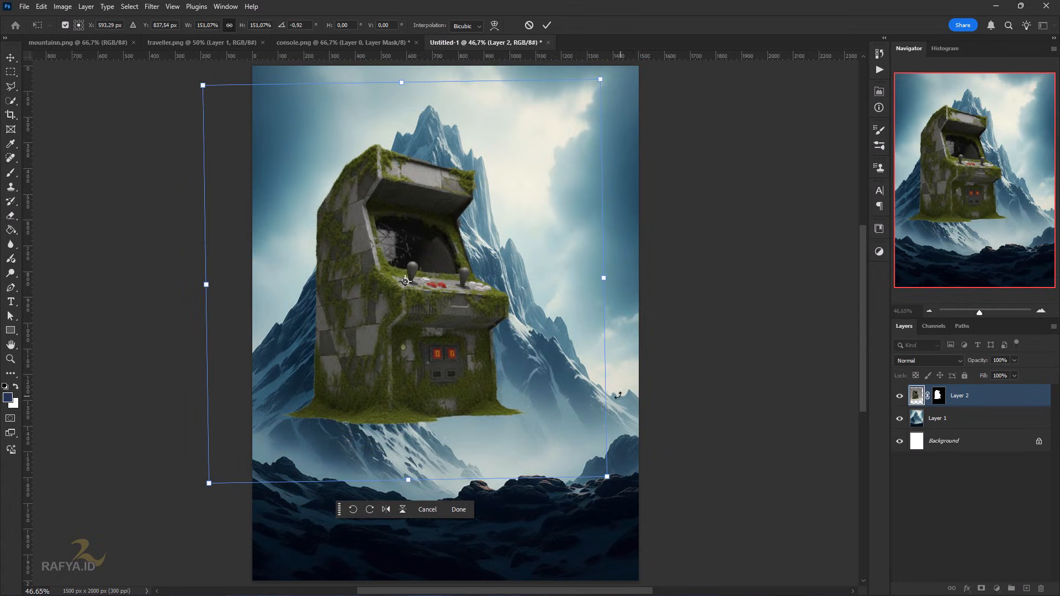
{"action": "key", "text": "Return"}
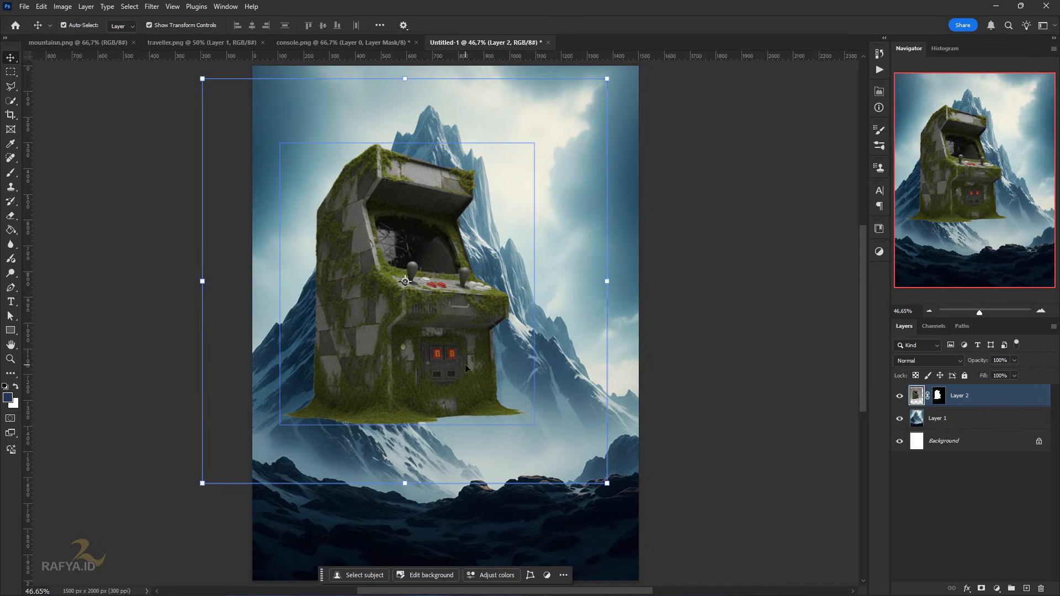
Lower the arcade machine layer's opacity to 44% to see the mountains behind it
{"action": "key", "text": "4"}
{"action": "key", "text": "4"}
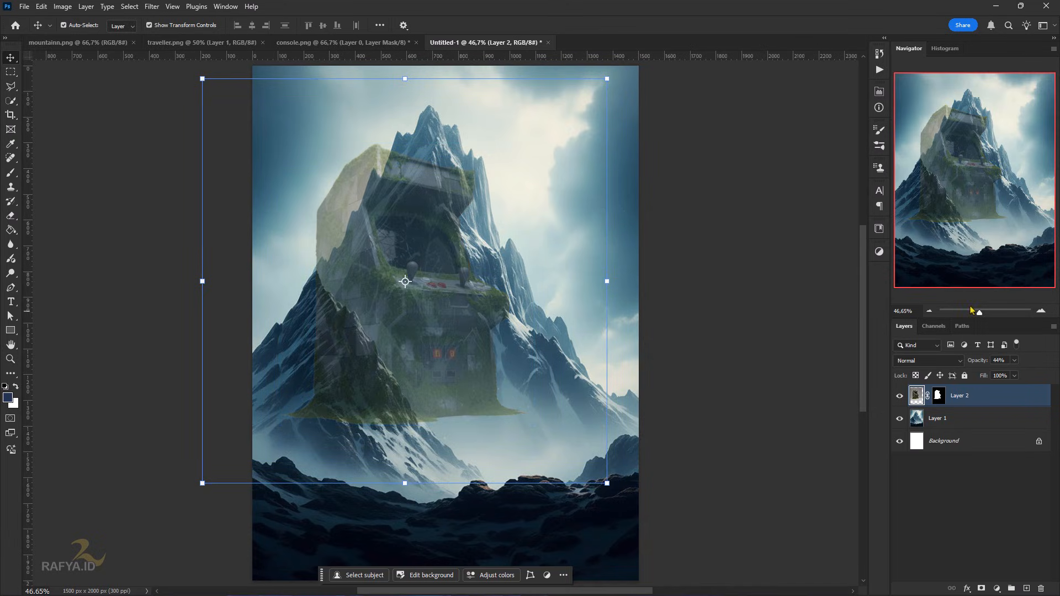
{"action": "scroll", "coordinate": [337, 324], "scroll_direction": "up", "scroll_amount": 5}
Paint black on the arcade machine's mask with a Soft Round brush to hide the part overlapping the smaller front mountain
{"action": "left_click", "coordinate": [938, 396]}
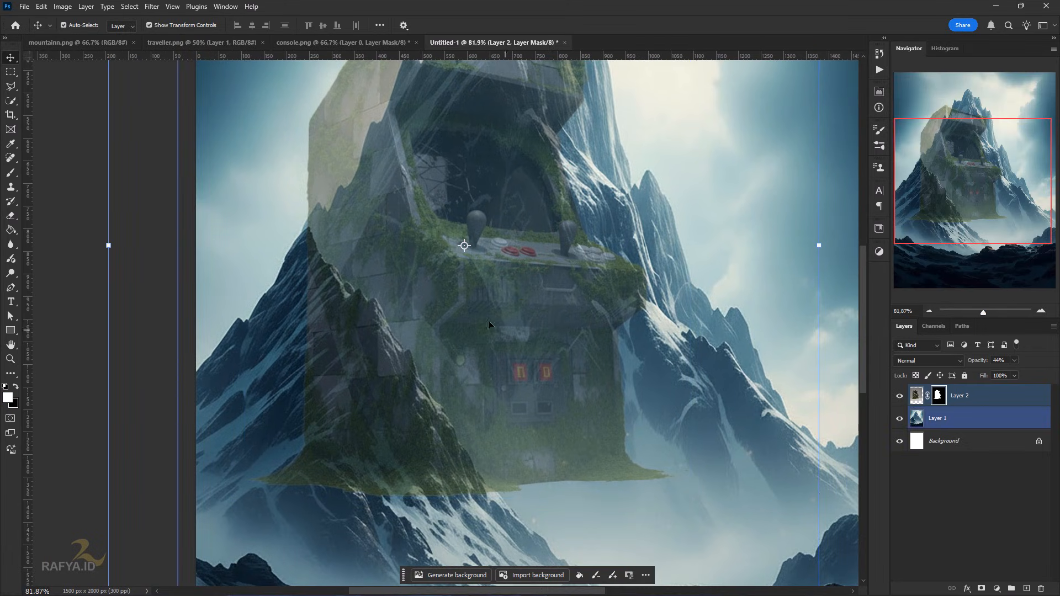
{"action": "key", "text": "b"}
{"action": "right_click", "coordinate": [406, 305]}
{"action": "mouse_move", "coordinate": [429, 338]}
{"action": "left_mouse_down"}
{"action": "mouse_move", "coordinate": [452, 338]}
{"action": "mouse_move", "coordinate": [461, 313]}
{"action": "left_mouse_up"}
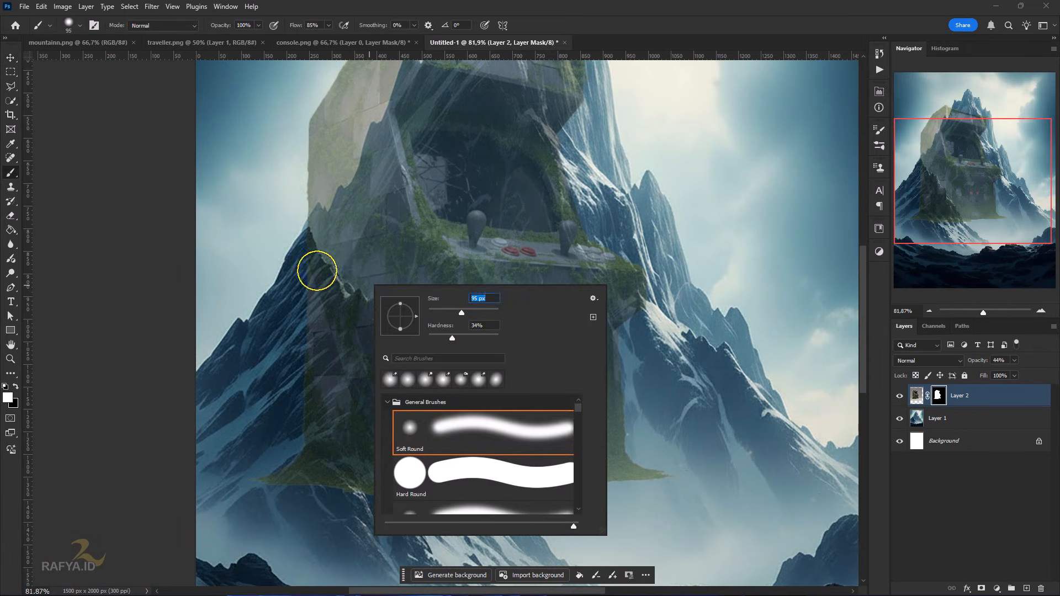
{"action": "left_click_drag", "start_coordinate": [313, 272], "coordinate": [317, 409]}
{"action": "key", "text": "ctrl+z"}
{"action": "key", "text": "x"}
{"action": "mouse_move", "coordinate": [307, 325]}
{"action": "left_mouse_down"}
{"action": "mouse_move", "coordinate": [275, 490]}
{"action": "mouse_move", "coordinate": [325, 332]}
{"action": "mouse_move", "coordinate": [435, 480]}
{"action": "mouse_move", "coordinate": [457, 471]}
{"action": "mouse_move", "coordinate": [332, 298]}
{"action": "mouse_move", "coordinate": [360, 403]}
{"action": "left_mouse_up"}
{"action": "key", "text": "bracketleft"}
{"action": "key", "text": "bracketleft"}
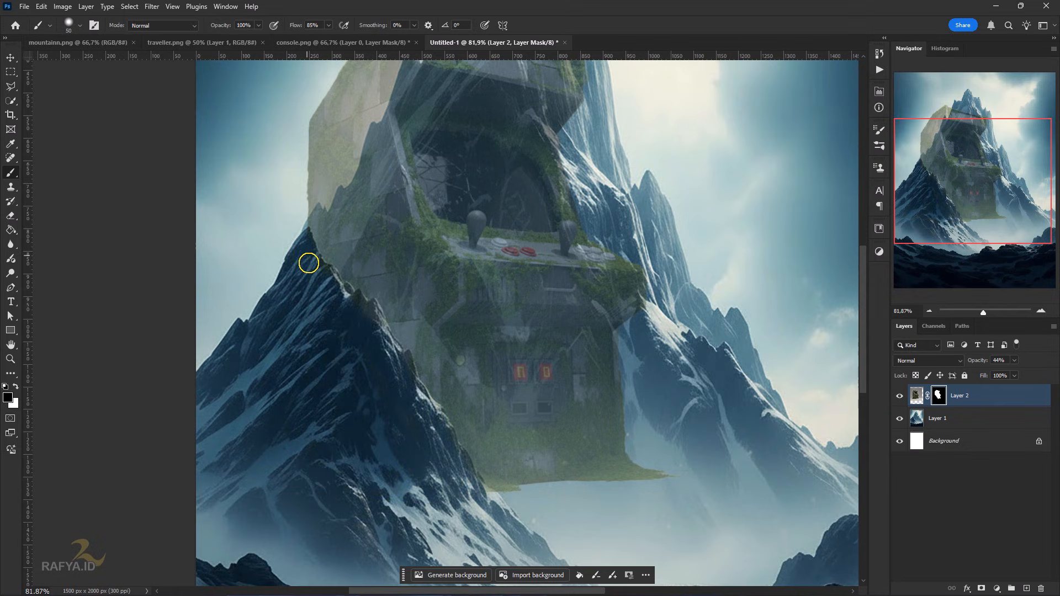
Refine the machine's masked edge along the front mountain ridge at full layer opacity, and set the layer opacity to 75%
{"action": "left_click_drag", "start_coordinate": [978, 360], "coordinate": [1021, 360]}
{"action": "key", "text": "bracketright"}
{"action": "key", "text": "bracketright"}
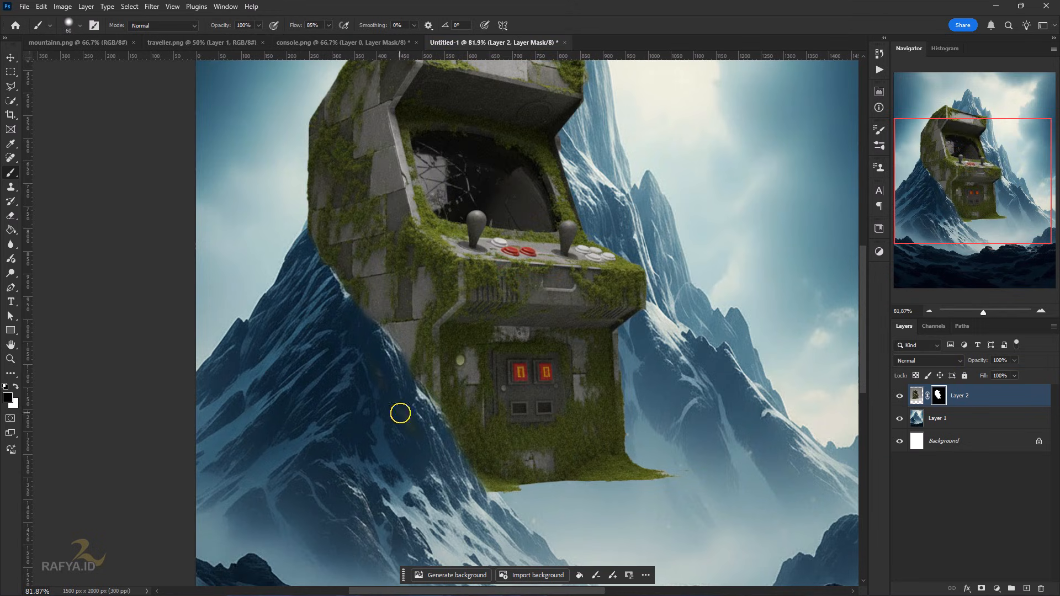
{"action": "key", "text": "bracketleft"}
{"action": "key", "text": "bracketleft"}
{"action": "key", "text": "bracketleft"}
{"action": "key", "text": "7"}
{"action": "key", "text": "5"}
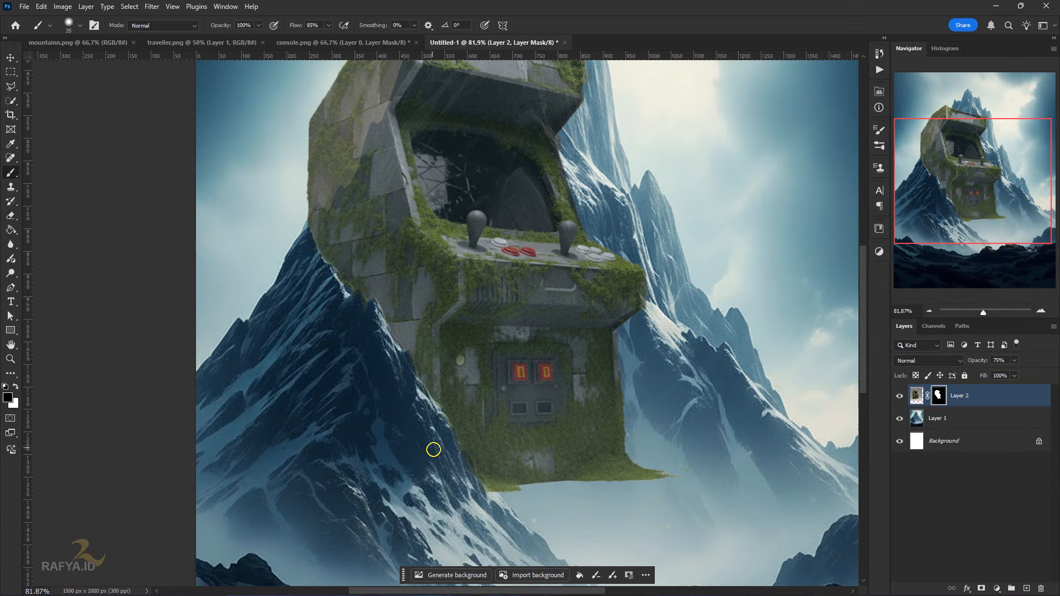
Duplicate the arcade machine layer, hide the original, and apply the layer mask on the copy
{"action": "right_click", "coordinate": [942, 397]}
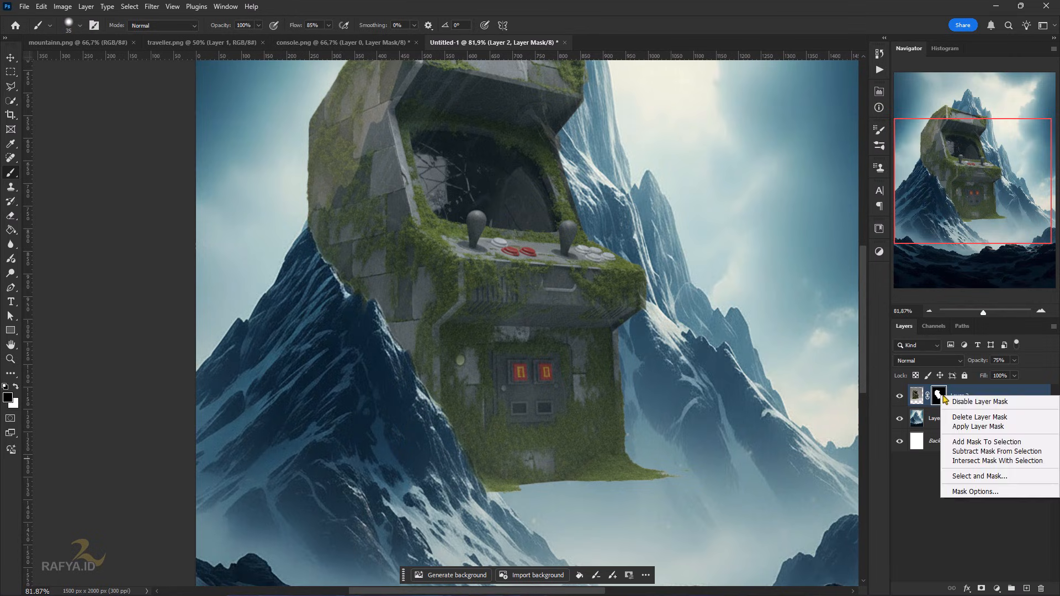
{"action": "left_click", "coordinate": [966, 394]}
{"action": "key", "text": "ctrl+j"}
{"action": "left_click", "coordinate": [900, 418]}
{"action": "right_click", "coordinate": [939, 396]}
{"action": "left_click", "coordinate": [975, 428]}
Select the machine's mossy base with a rectangular marquee, stretch it downward with Content-Aware Scale and deselect
{"action": "left_click", "coordinate": [13, 71]}
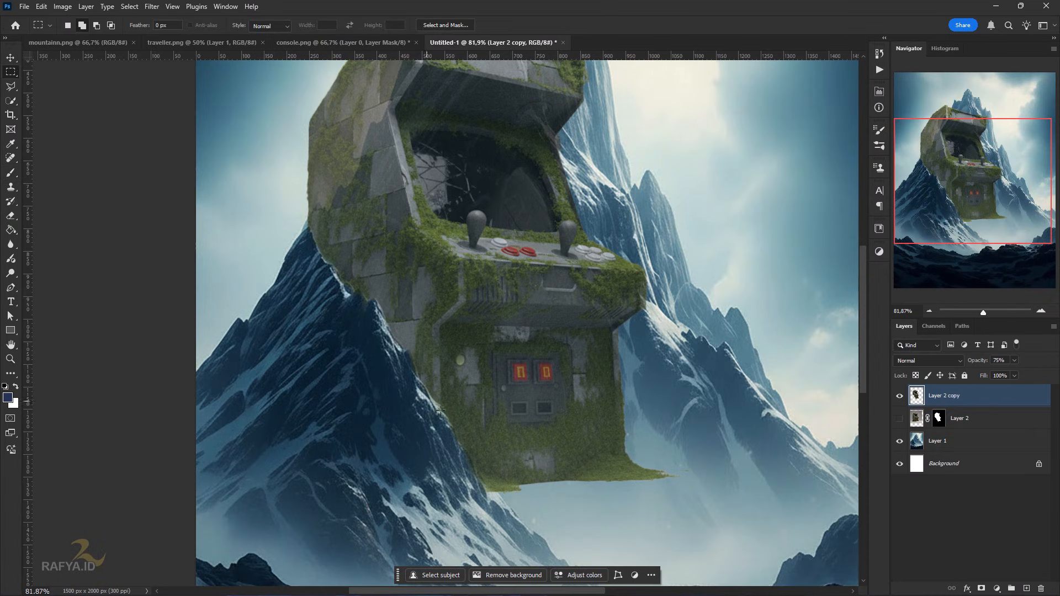
{"action": "left_click_drag", "start_coordinate": [431, 418], "coordinate": [685, 494]}
{"action": "key", "text": "ctrl+alt+shift+c"}
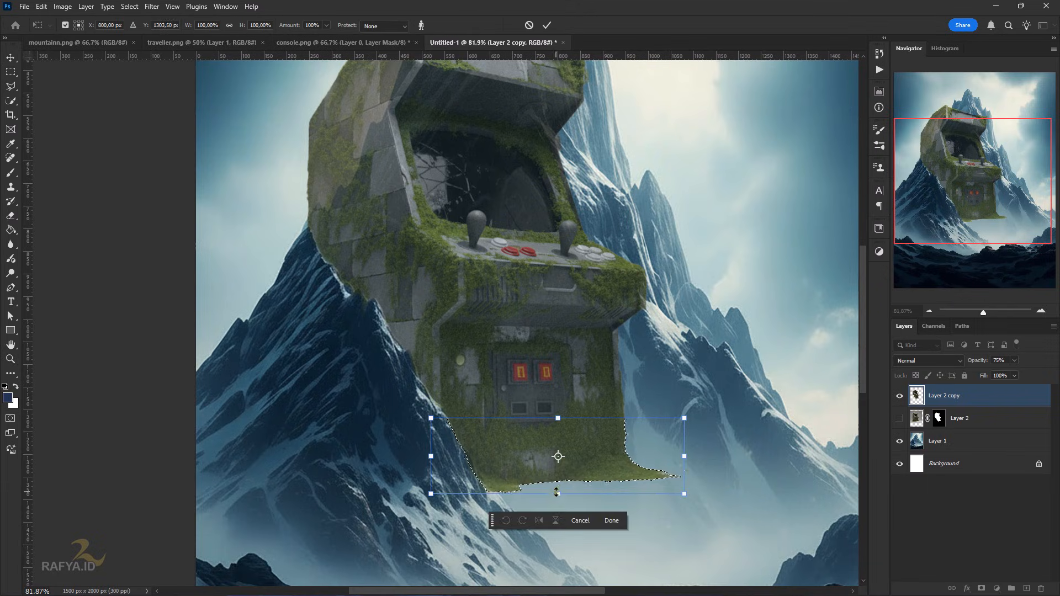
{"action": "left_click_drag", "start_coordinate": [558, 494], "coordinate": [565, 569]}
{"action": "key", "text": "Return"}
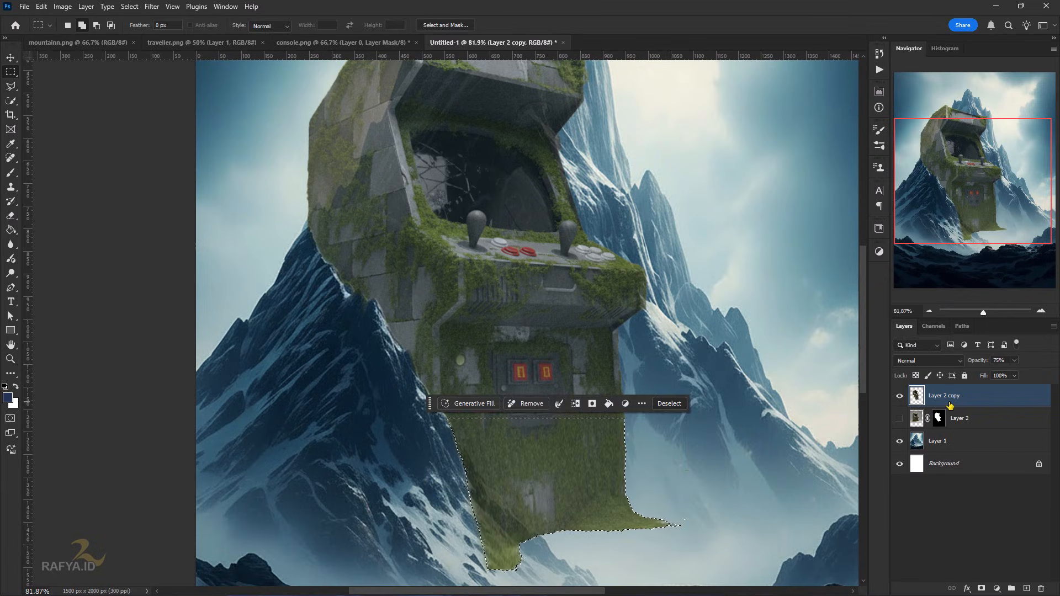
{"action": "key", "text": "ctrl+d"}
Add a layer mask to the machine copy and paint out its stretched base where it overlaps the front mountain slope
{"action": "left_click", "coordinate": [981, 589]}
{"action": "key", "text": "b"}
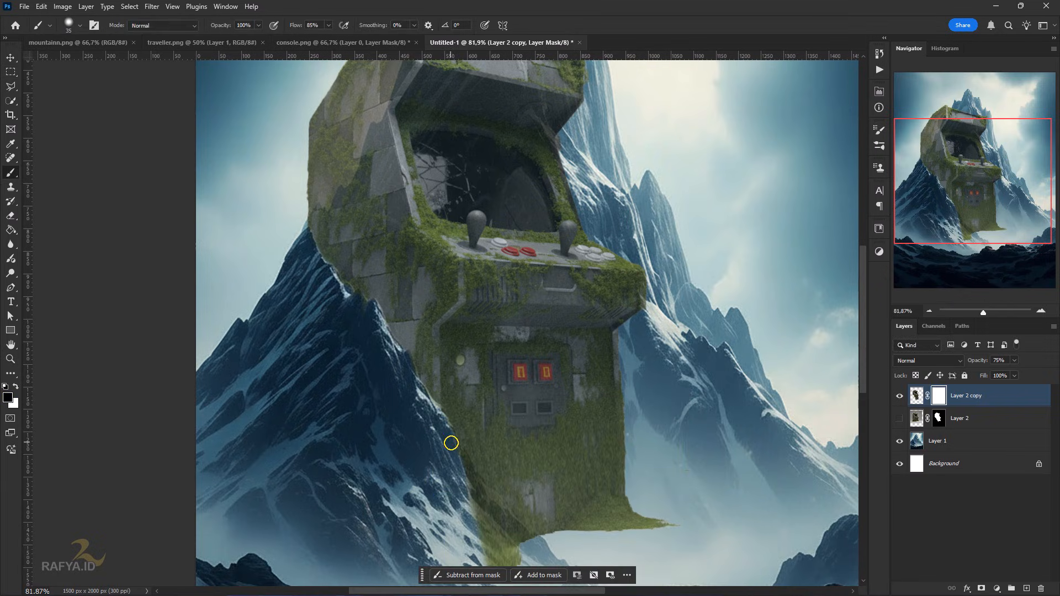
{"action": "mouse_move", "coordinate": [430, 426]}
{"action": "left_mouse_down"}
{"action": "mouse_move", "coordinate": [485, 508]}
{"action": "mouse_move", "coordinate": [470, 475]}
{"action": "mouse_move", "coordinate": [499, 512]}
{"action": "mouse_move", "coordinate": [465, 468]}
{"action": "mouse_move", "coordinate": [533, 545]}
{"action": "mouse_move", "coordinate": [512, 473]}
{"action": "mouse_move", "coordinate": [510, 523]}
{"action": "mouse_move", "coordinate": [475, 486]}
{"action": "mouse_move", "coordinate": [479, 523]}
{"action": "left_mouse_up"}
{"action": "key", "text": "bracketright"}
{"action": "key", "text": "bracketright"}
{"action": "key", "text": "bracketright"}
{"action": "key", "text": "bracketright"}
{"action": "key", "text": "bracketright"}
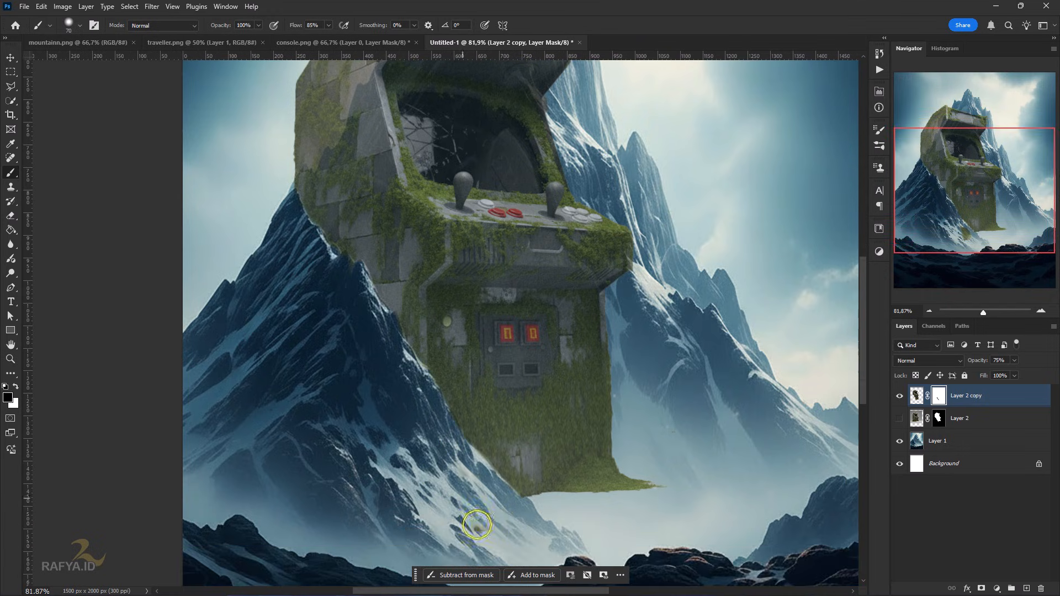
Enlarge the brush and set the machine copy layer's opacity back to 100%
{"action": "key", "text": "bracketright"}
{"action": "key", "text": "bracketright"}
{"action": "key", "text": "bracketright"}
{"action": "key", "text": "bracketright"}
{"action": "key", "text": "bracketright"}
{"action": "left_click_drag", "start_coordinate": [977, 362], "coordinate": [1008, 363]}
Fade the machine's base into the mist by painting its mask with a softened 400 px brush at 56% opacity
{"action": "key", "text": "bracketright"}
{"action": "key", "text": "bracketright"}
{"action": "key", "text": "bracketright"}
{"action": "right_click", "coordinate": [675, 421]}
{"action": "left_click_drag", "start_coordinate": [795, 400], "coordinate": [733, 400]}
{"action": "key", "text": "bracketright"}
{"action": "key", "text": "bracketright"}
{"action": "mouse_move", "coordinate": [635, 506]}
{"action": "left_mouse_down"}
{"action": "mouse_move", "coordinate": [519, 516]}
{"action": "mouse_move", "coordinate": [570, 503]}
{"action": "mouse_move", "coordinate": [693, 510]}
{"action": "mouse_move", "coordinate": [583, 525]}
{"action": "left_mouse_up"}
{"action": "key", "text": "5"}
{"action": "key", "text": "6"}
{"action": "mouse_move", "coordinate": [502, 390]}
{"action": "left_mouse_down"}
{"action": "mouse_move", "coordinate": [486, 508]}
{"action": "mouse_move", "coordinate": [727, 527]}
{"action": "mouse_move", "coordinate": [675, 379]}
{"action": "mouse_move", "coordinate": [657, 431]}
{"action": "left_mouse_up"}
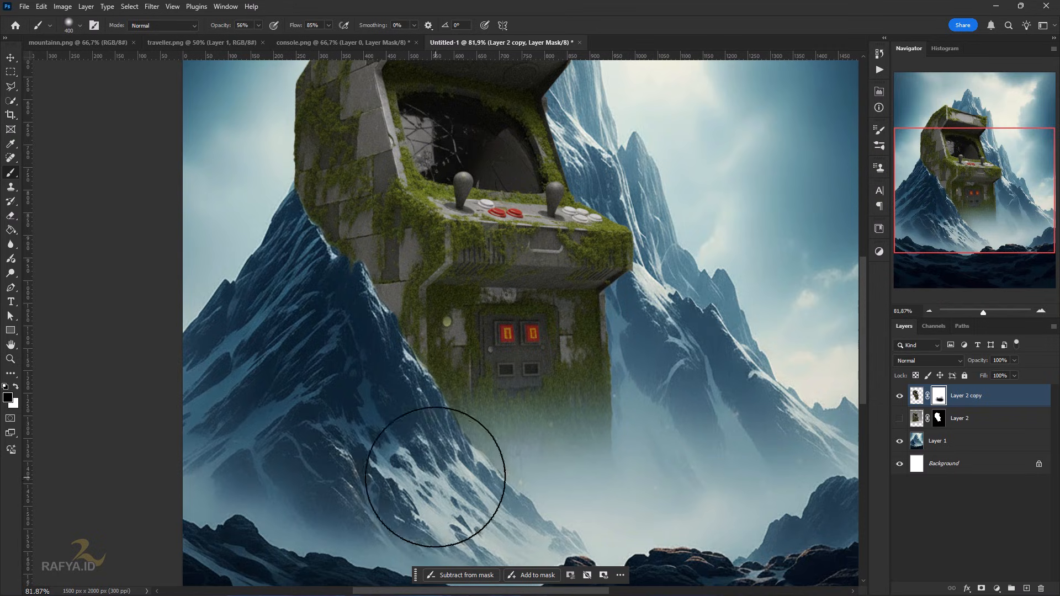
{"action": "mouse_move", "coordinate": [379, 412]}
{"action": "left_mouse_down"}
{"action": "mouse_move", "coordinate": [421, 490]}
{"action": "mouse_move", "coordinate": [503, 528]}
{"action": "mouse_move", "coordinate": [391, 458]}
{"action": "left_mouse_up"}
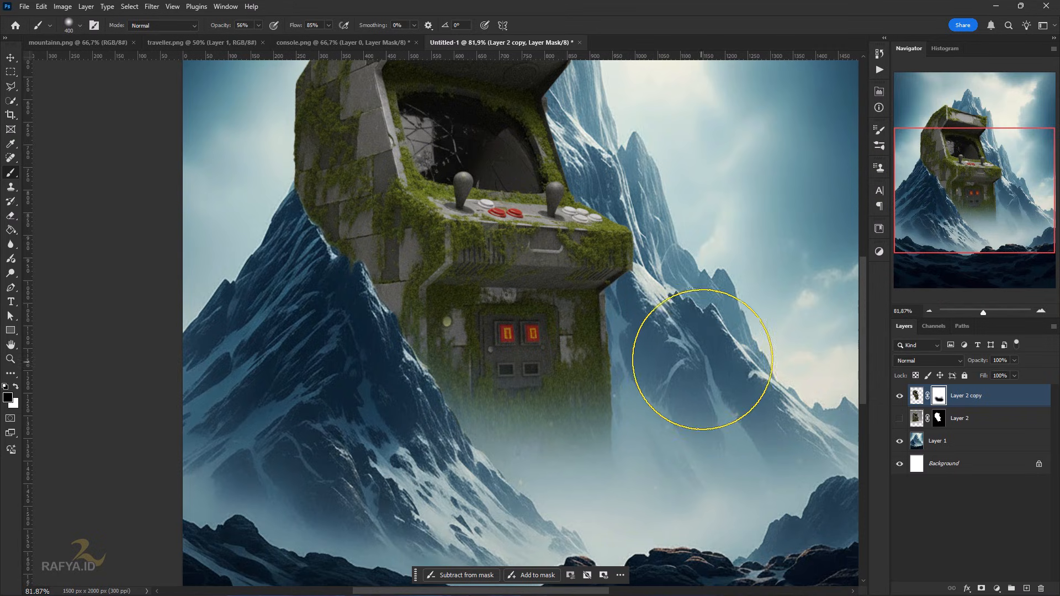
{"action": "key", "text": "ctrl+0"}
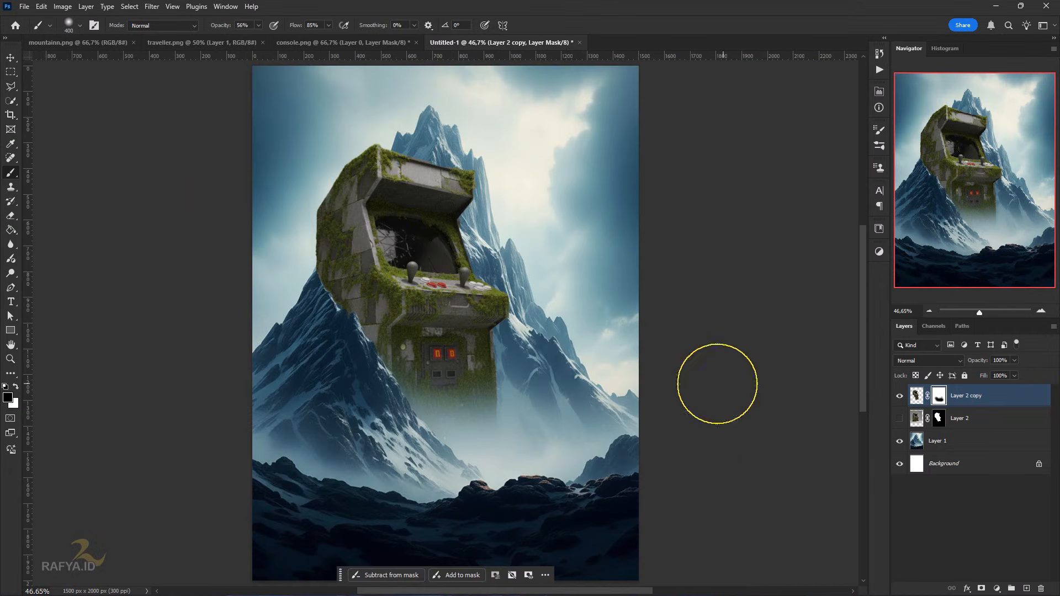
Add a Curves adjustment clipped to the machine copy and lower its white point to an output of 133
{"action": "left_click_drag", "start_coordinate": [553, 354], "coordinate": [586, 359]}
{"action": "left_click", "coordinate": [917, 396]}
{"action": "left_click", "coordinate": [997, 589]}
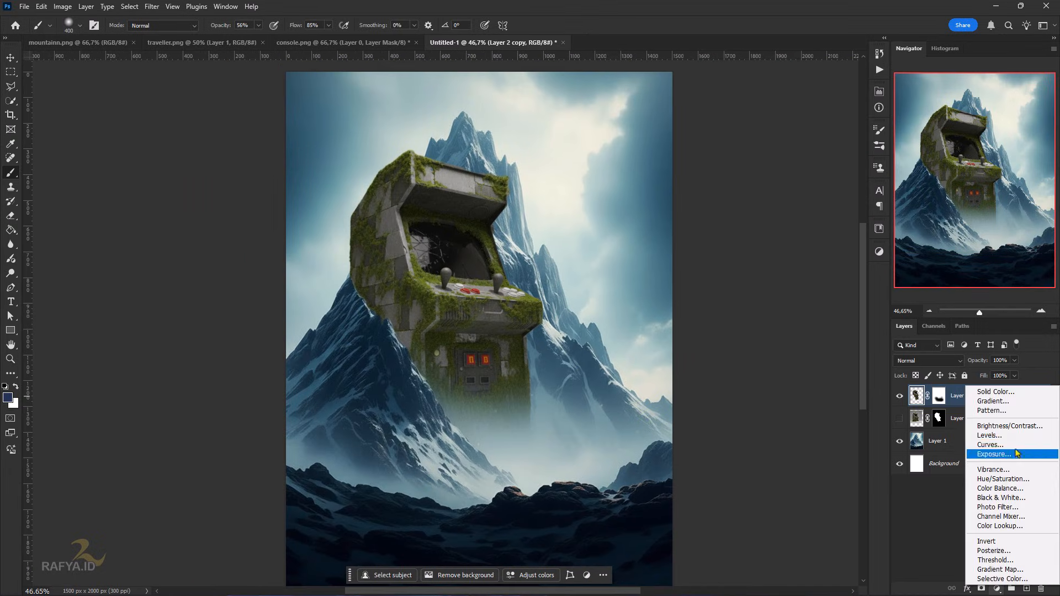
{"action": "left_click", "coordinate": [1018, 446]}
{"action": "key", "text": "ctrl+alt+g"}
{"action": "left_click_drag", "start_coordinate": [852, 151], "coordinate": [851, 193]}
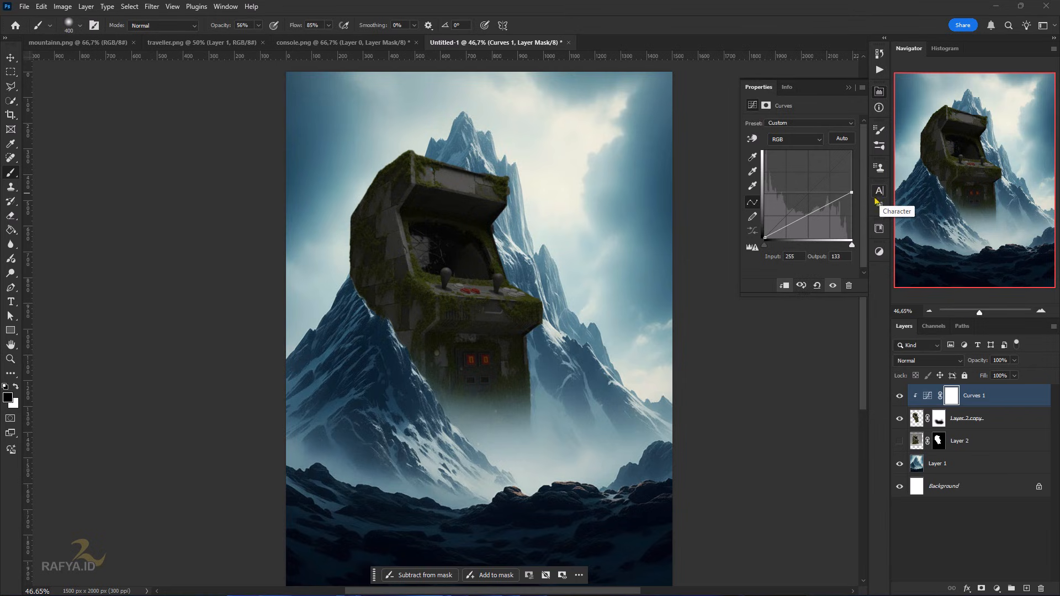
Split the Curves layer's Underlying Layer highlight slider in Blend If to ease the darkening on the machine's brighter areas
{"action": "double_click", "coordinate": [1014, 398]}
{"action": "left_click_drag", "start_coordinate": [845, 414], "coordinate": [726, 409]}
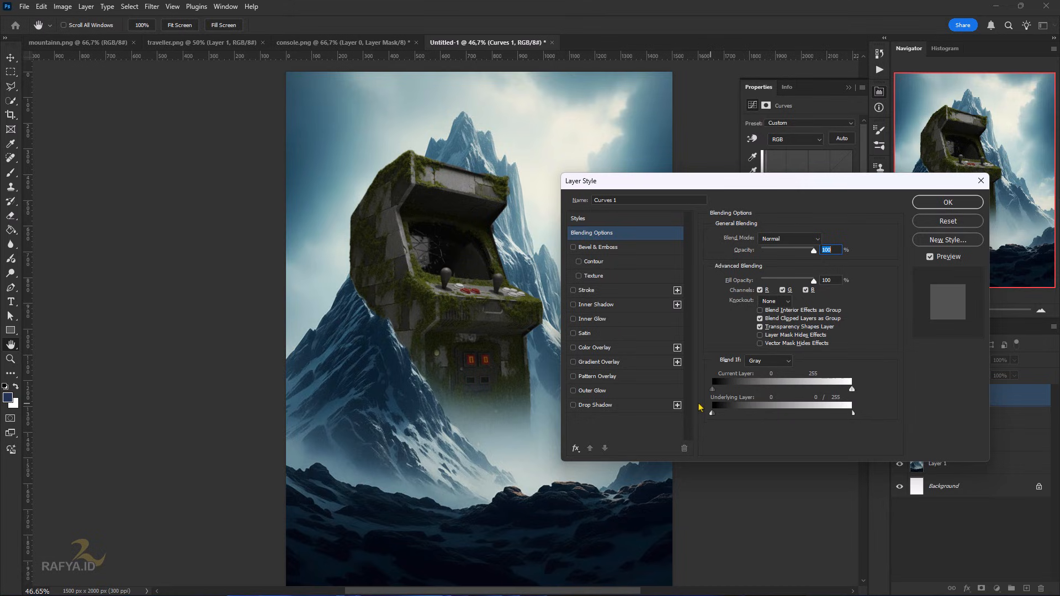
{"action": "left_click", "coordinate": [948, 202]}
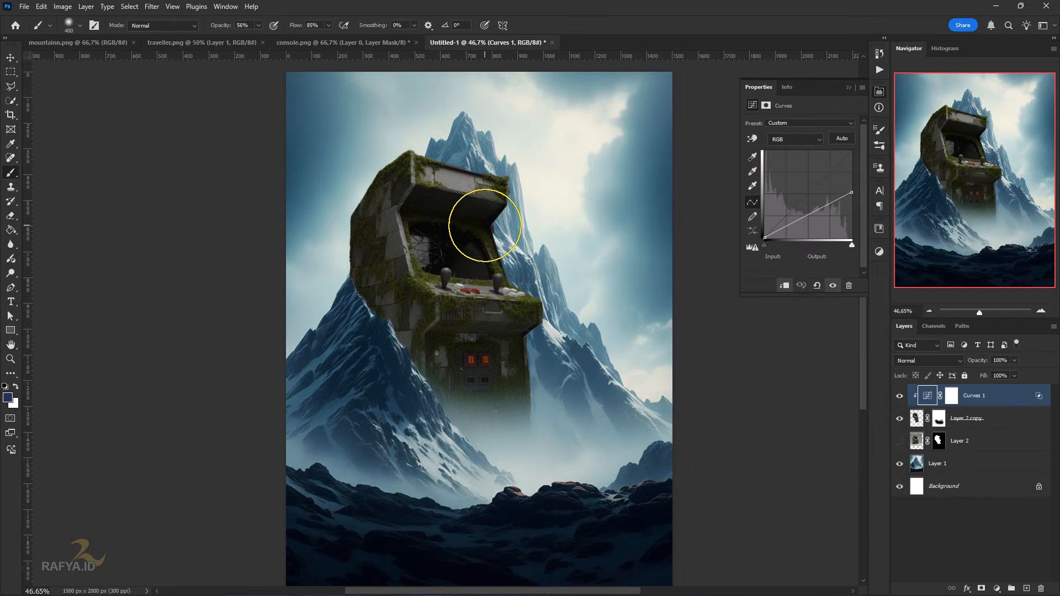
Add a Brightness/Contrast adjustment clipped to the machine, with brightness 57 and contrast 9
{"action": "scroll", "coordinate": [483, 226], "scroll_direction": "down", "scroll_amount": 1}
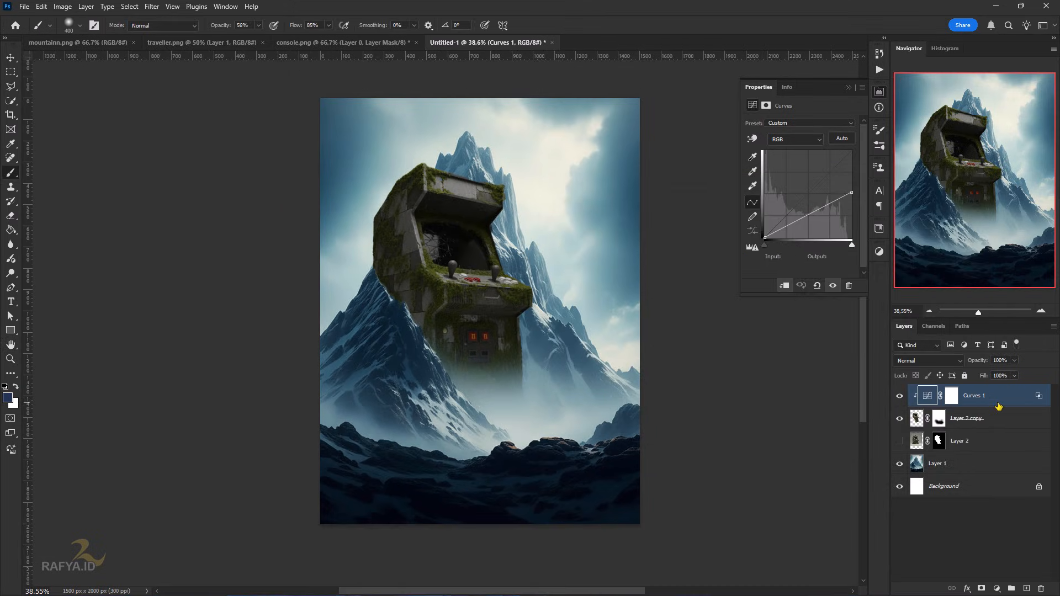
{"action": "left_click", "coordinate": [997, 588]}
{"action": "left_click", "coordinate": [928, 373]}
{"action": "left_click", "coordinate": [784, 285]}
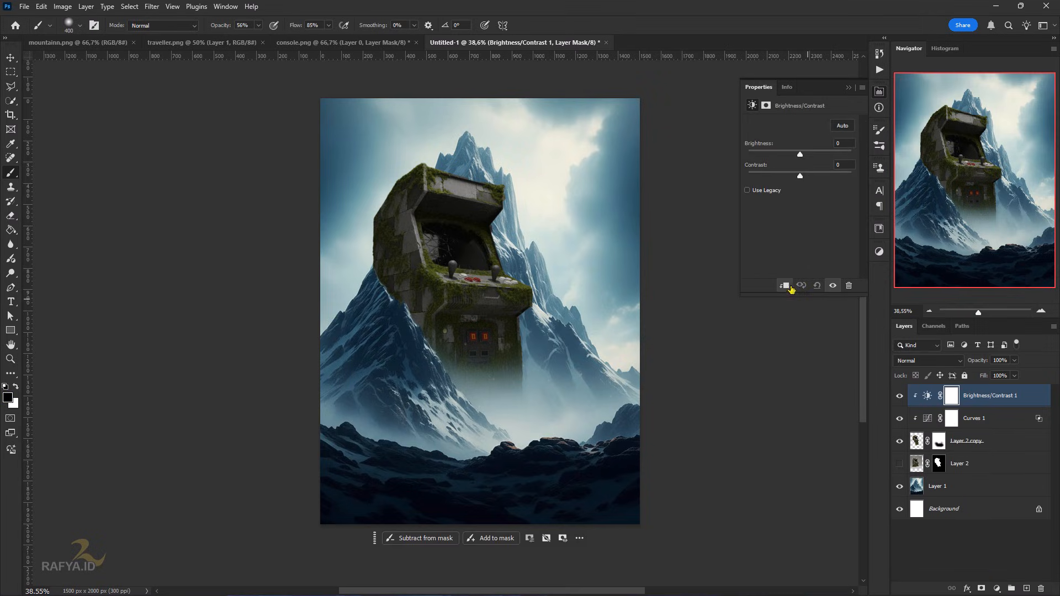
{"action": "left_click_drag", "start_coordinate": [979, 313], "coordinate": [980, 313]}
{"action": "left_click_drag", "start_coordinate": [800, 155], "coordinate": [817, 154]}
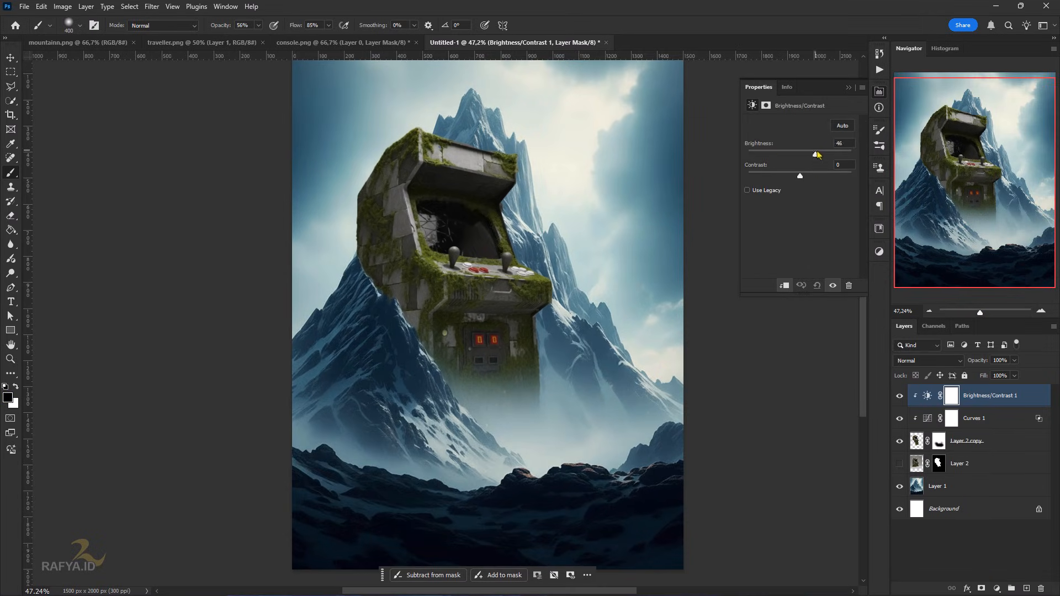
In the Brightness/Contrast layer's Blend If, split the Underlying Layer shadows to 0 / 46 and the highlights to about 215 / 255
{"action": "double_click", "coordinate": [1028, 396]}
{"action": "mouse_move", "coordinate": [716, 418]}
{"action": "left_mouse_down"}
{"action": "mouse_move", "coordinate": [776, 418]}
{"action": "mouse_move", "coordinate": [734, 415]}
{"action": "left_mouse_up"}
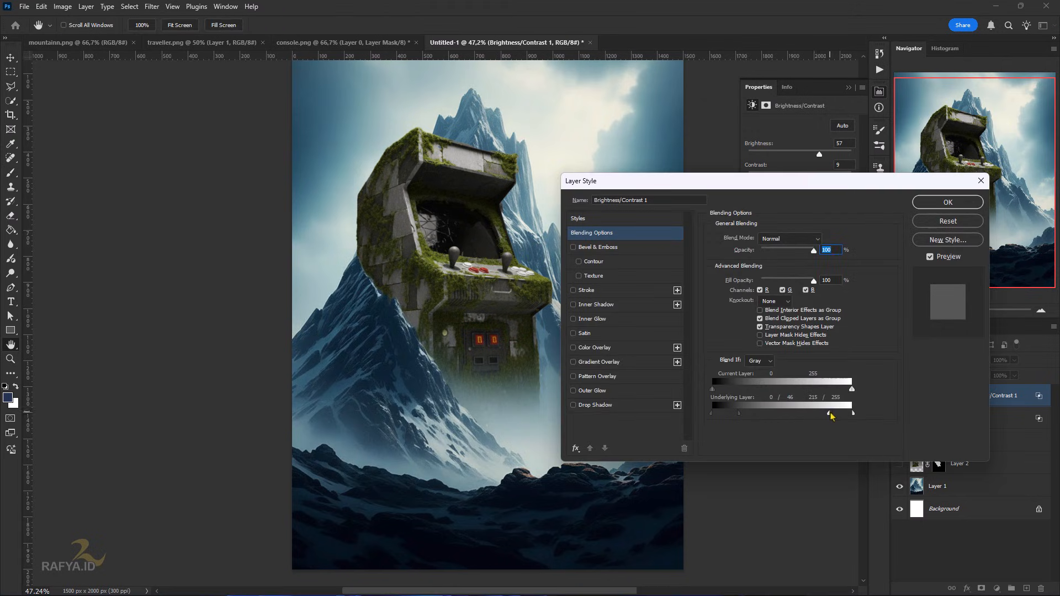
{"action": "key", "text": "Return"}
Paint the Brightness/Contrast mask to remove the brightening from the machine's shaded side and lower front
{"action": "key", "text": "b"}
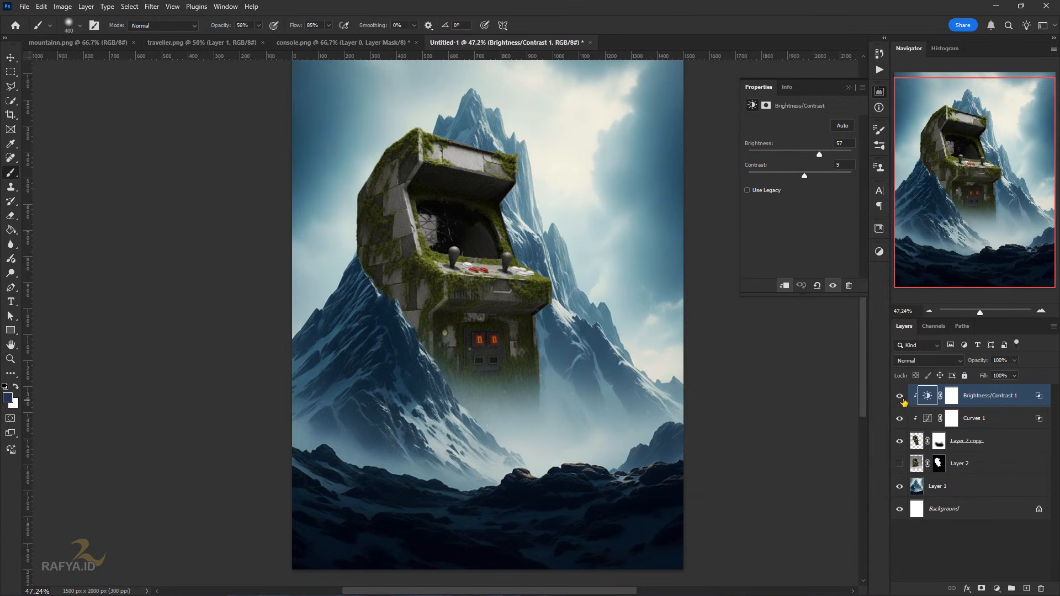
{"action": "left_click", "coordinate": [952, 402]}
{"action": "key", "text": "bracketleft"}
{"action": "key", "text": "bracketleft"}
{"action": "mouse_move", "coordinate": [395, 266]}
{"action": "left_mouse_down"}
{"action": "mouse_move", "coordinate": [413, 329]}
{"action": "mouse_move", "coordinate": [388, 288]}
{"action": "mouse_move", "coordinate": [412, 330]}
{"action": "mouse_move", "coordinate": [473, 386]}
{"action": "mouse_move", "coordinate": [420, 345]}
{"action": "mouse_move", "coordinate": [497, 331]}
{"action": "mouse_move", "coordinate": [504, 368]}
{"action": "mouse_move", "coordinate": [405, 288]}
{"action": "mouse_move", "coordinate": [390, 226]}
{"action": "mouse_move", "coordinate": [389, 250]}
{"action": "mouse_move", "coordinate": [404, 199]}
{"action": "mouse_move", "coordinate": [385, 234]}
{"action": "mouse_move", "coordinate": [446, 297]}
{"action": "mouse_move", "coordinate": [512, 337]}
{"action": "mouse_move", "coordinate": [522, 366]}
{"action": "mouse_move", "coordinate": [494, 388]}
{"action": "left_mouse_up"}
Enlarge the brush to 400 px and set its blending mode to Overlay
{"action": "key", "text": "bracketright"}
{"action": "key", "text": "bracketright"}
{"action": "left_click", "coordinate": [163, 25]}
{"action": "left_click", "coordinate": [157, 175]}
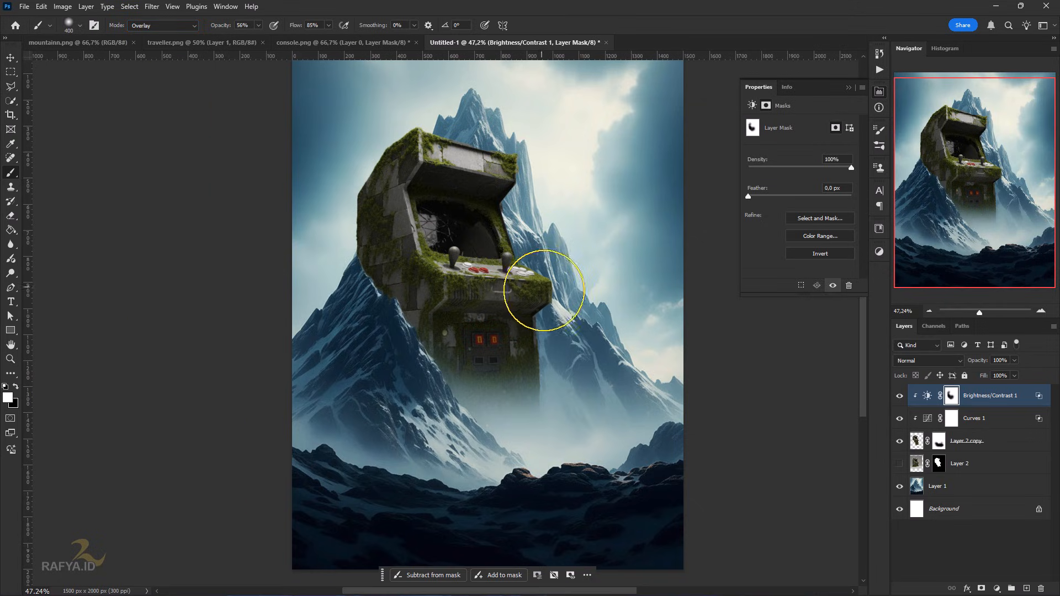
Raise the Brightness/Contrast adjustment's brightness slightly and target its mask again with the brush colors swapped
{"action": "left_click", "coordinate": [929, 398]}
{"action": "left_click_drag", "start_coordinate": [819, 155], "coordinate": [824, 155]}
{"action": "left_click", "coordinate": [950, 395]}
{"action": "key", "text": "x"}
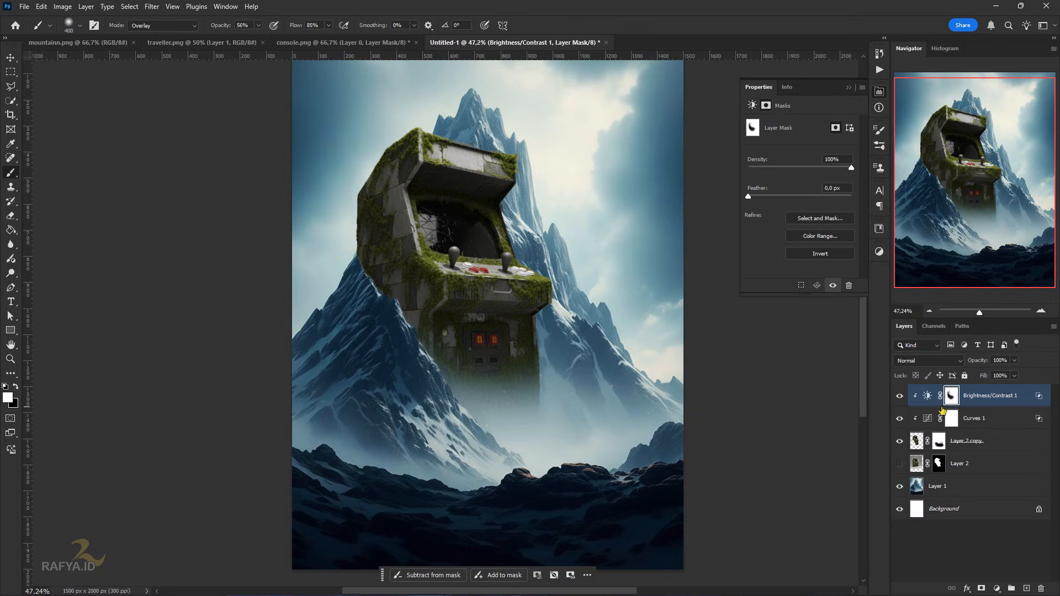
Darken the Curves 1 adjustment's midtones slightly and compare the machine with that adjustment off and on
{"action": "left_click", "coordinate": [930, 421]}
{"action": "left_click_drag", "start_coordinate": [819, 215], "coordinate": [817, 217]}
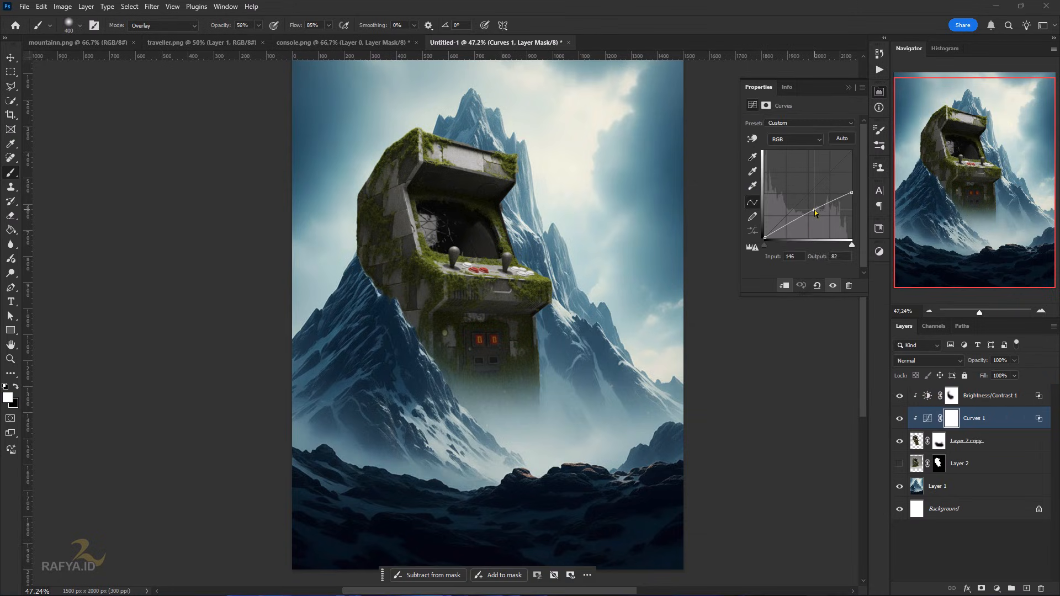
{"action": "left_click", "coordinate": [951, 421]}
{"action": "key", "text": "x"}
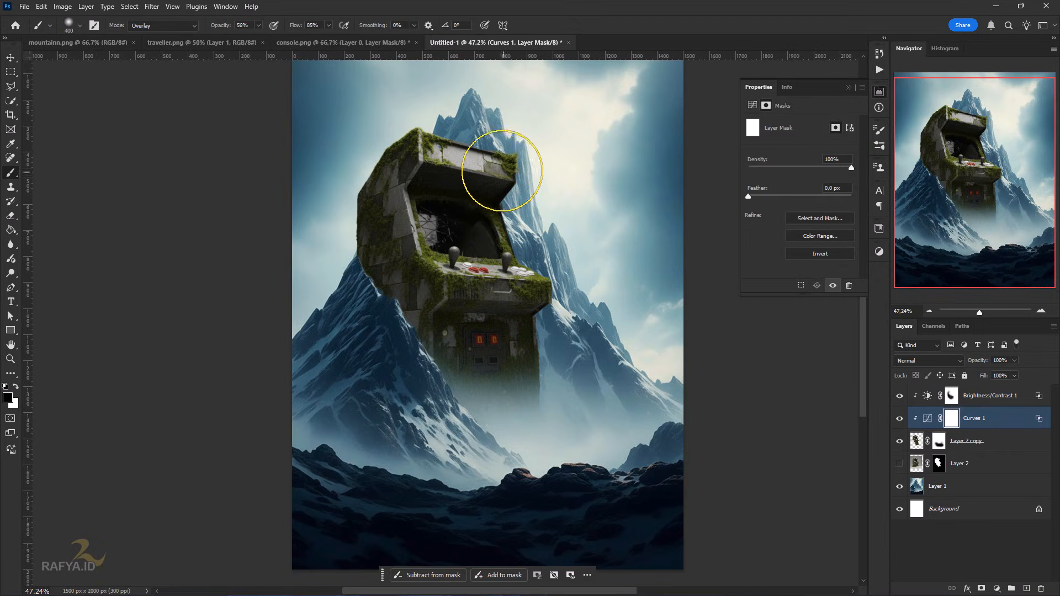
{"action": "left_click", "coordinate": [900, 418]}
{"action": "left_click", "coordinate": [900, 419]}
Clip a Color Balance adjustment above Brightness/Contrast 1, with midtones about -28 toward cyan and highlights about -22 cyan and +4 blue
{"action": "left_click", "coordinate": [991, 400]}
{"action": "left_click", "coordinate": [997, 589]}
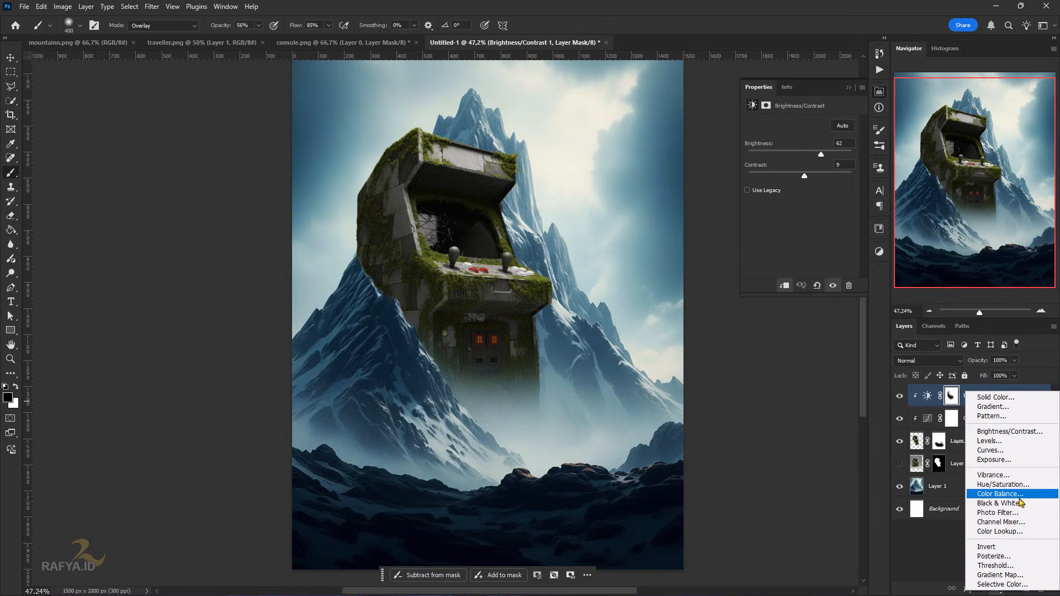
{"action": "left_click", "coordinate": [1001, 493]}
{"action": "left_click", "coordinate": [785, 286]}
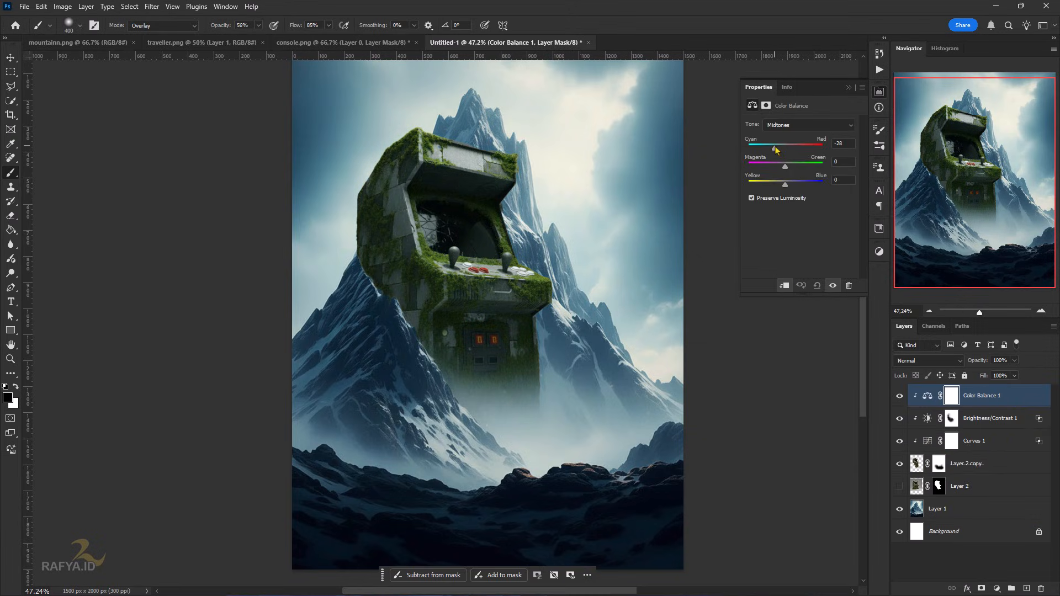
{"action": "left_click", "coordinate": [801, 124]}
{"action": "left_click", "coordinate": [801, 154]}
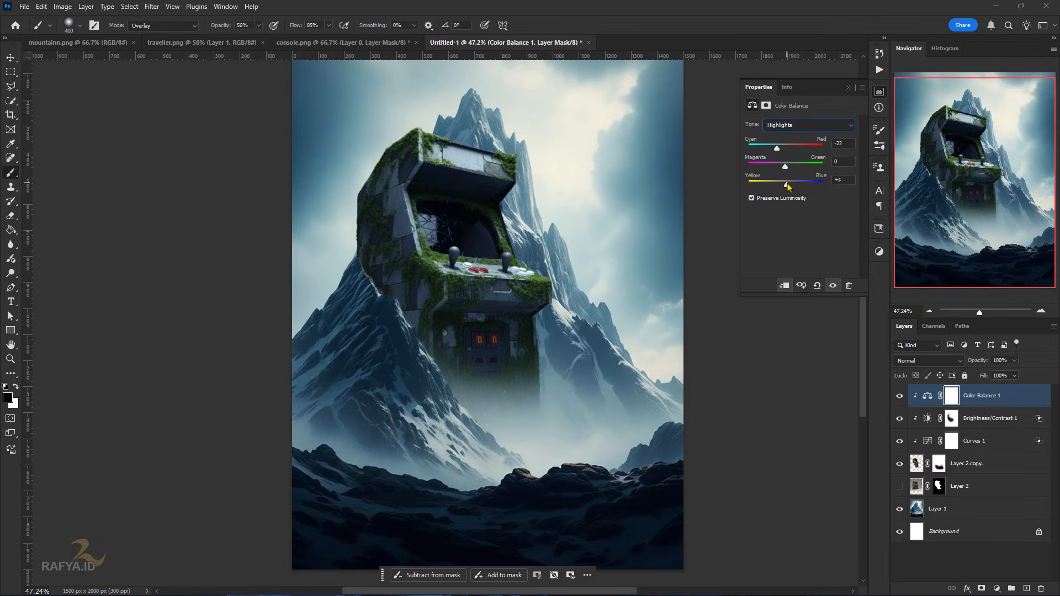
{"action": "left_click", "coordinate": [849, 88]}
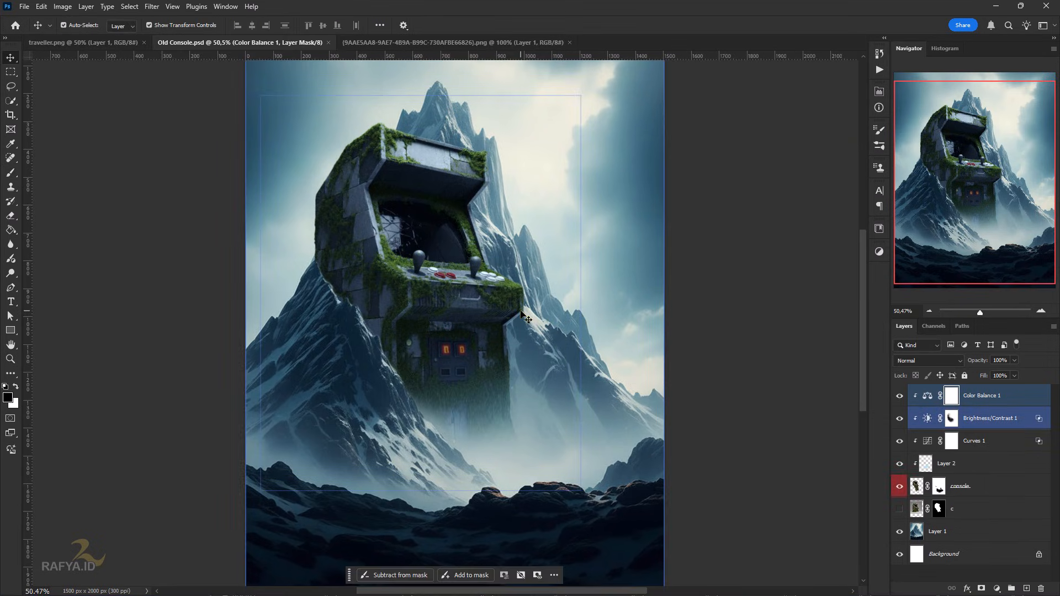
Paste the SPACE game screen artwork into Old Console.psd and position it over the arcade machine's screen
{"action": "key", "text": "ctrl+v"}
{"action": "left_click_drag", "start_coordinate": [980, 313], "coordinate": [983, 313]}
{"action": "left_click_drag", "start_coordinate": [466, 248], "coordinate": [474, 339]}
{"action": "left_click_drag", "start_coordinate": [473, 339], "coordinate": [473, 248]}
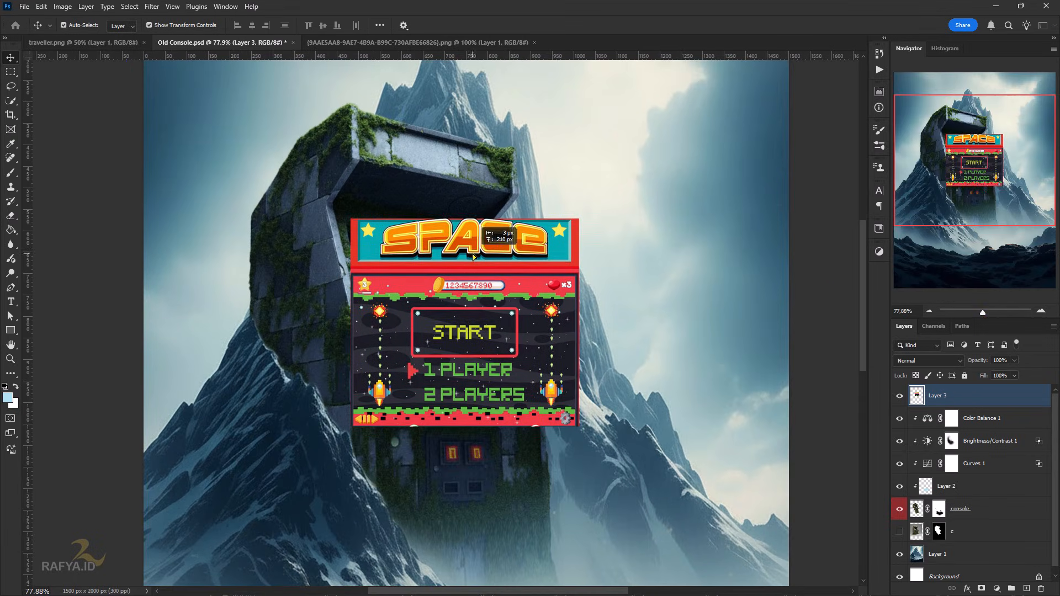
Distort the game artwork's corners to match the perspective of the arcade machine's screen
{"action": "key", "text": "ctrl+t"}
{"action": "left_click_drag", "start_coordinate": [352, 429], "coordinate": [365, 308]}
{"action": "left_click_drag", "start_coordinate": [351, 219], "coordinate": [340, 220]}
{"action": "left_click_drag", "start_coordinate": [578, 219], "coordinate": [464, 242]}
{"action": "left_click_drag", "start_coordinate": [578, 423], "coordinate": [509, 268]}
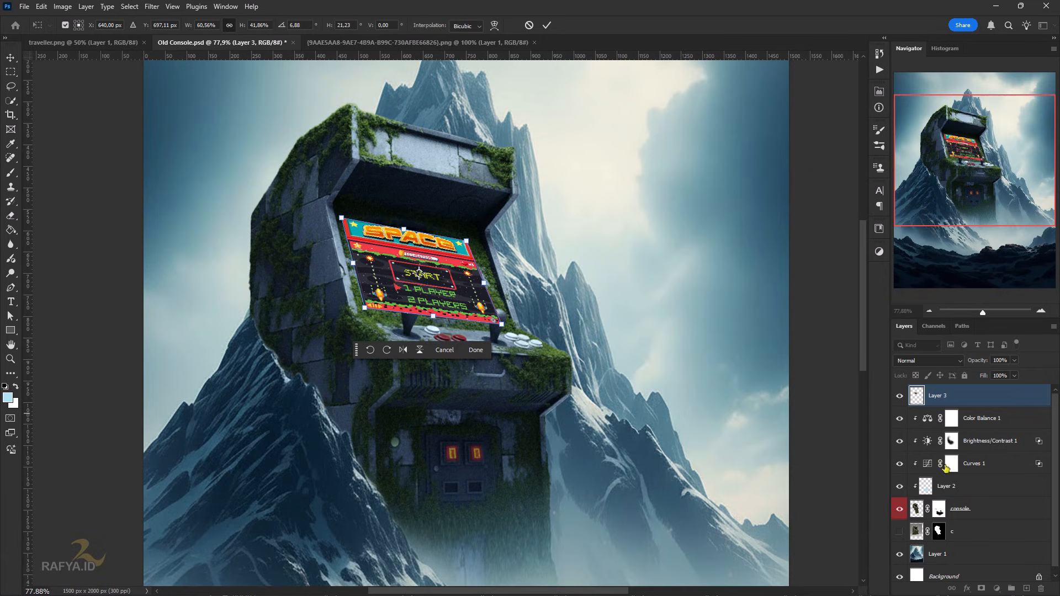
{"action": "key", "text": "Return"}
Add a layer mask to the game artwork layer and lower the layer's opacity to 55%
{"action": "left_click", "coordinate": [983, 589]}
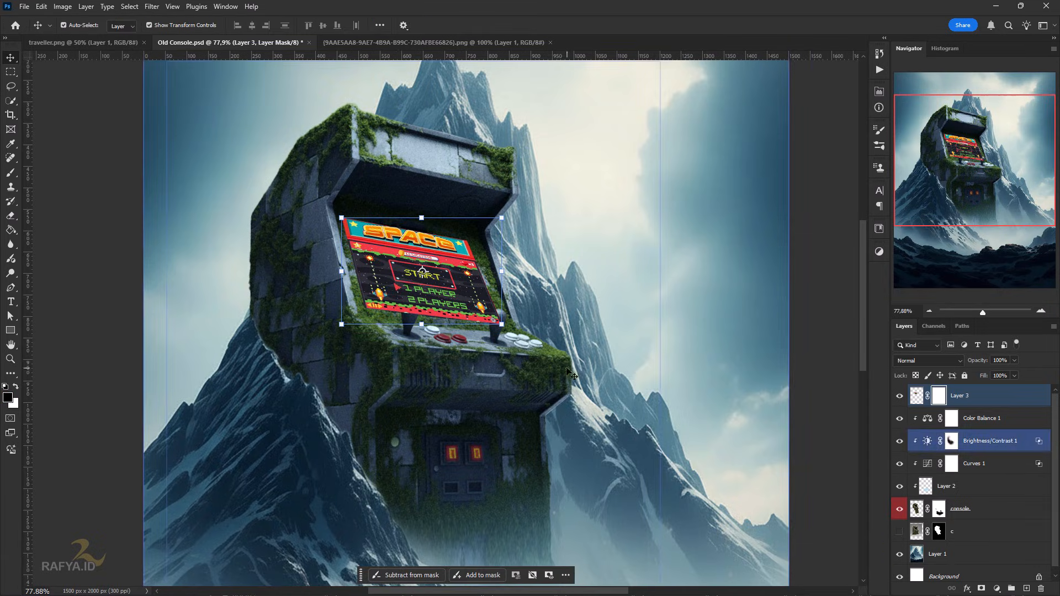
{"action": "scroll", "coordinate": [685, 276], "scroll_direction": "down", "scroll_amount": 1}
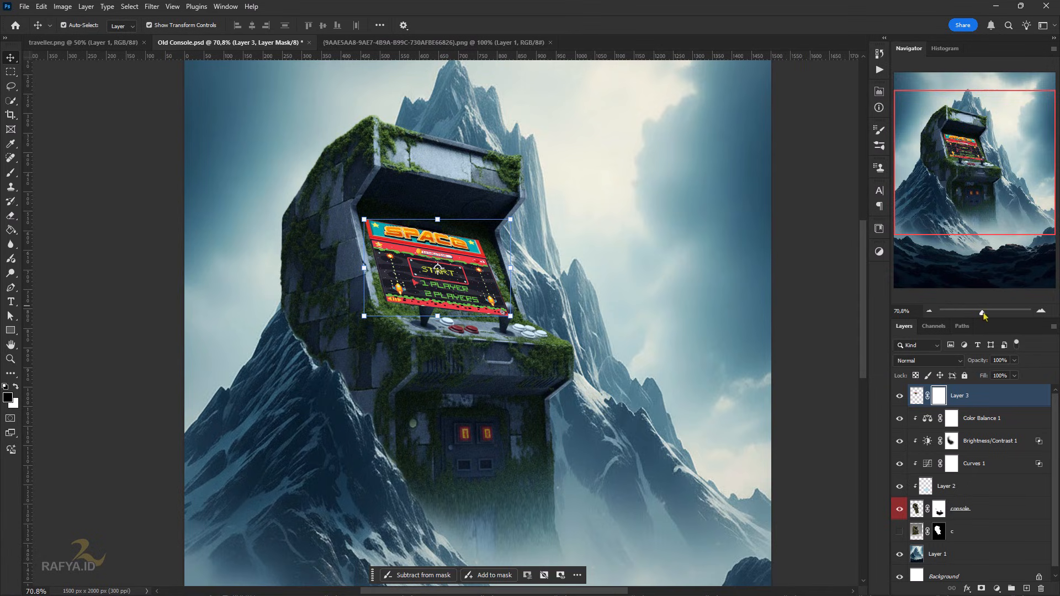
{"action": "left_click_drag", "start_coordinate": [982, 313], "coordinate": [987, 314]}
{"action": "key", "text": "b"}
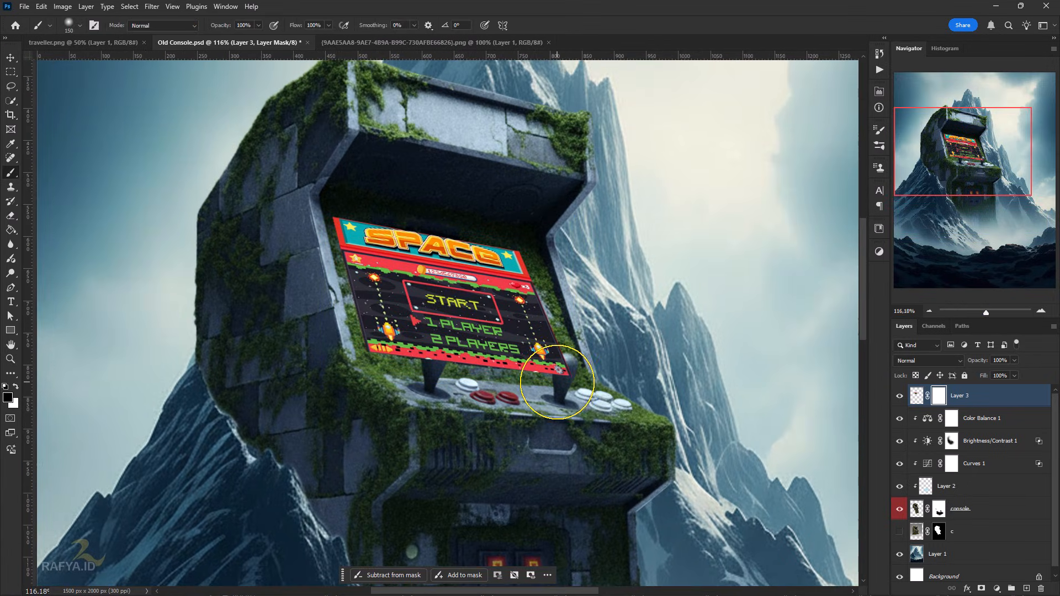
{"action": "left_click_drag", "start_coordinate": [979, 363], "coordinate": [954, 364]}
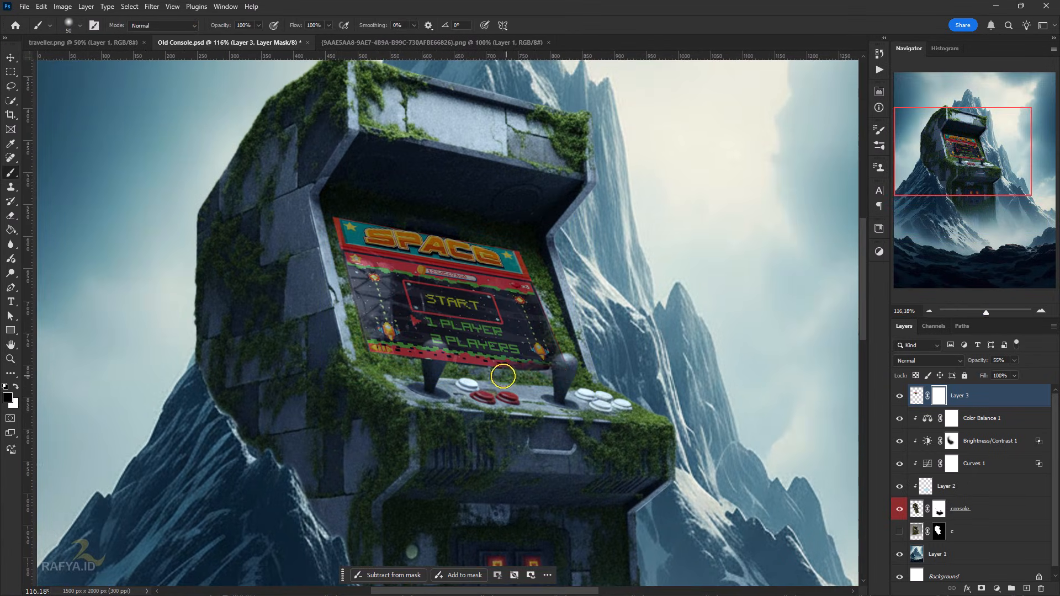
Paint the mask with a soft 70 px brush to hide the artwork over the mossy screen edges and joysticks
{"action": "mouse_move", "coordinate": [563, 343]}
{"action": "left_mouse_down"}
{"action": "mouse_move", "coordinate": [535, 260]}
{"action": "mouse_move", "coordinate": [457, 230]}
{"action": "mouse_move", "coordinate": [338, 230]}
{"action": "mouse_move", "coordinate": [339, 285]}
{"action": "mouse_move", "coordinate": [369, 362]}
{"action": "mouse_move", "coordinate": [487, 378]}
{"action": "left_mouse_up"}
{"action": "key", "text": "bracketright"}
{"action": "scroll", "coordinate": [414, 359], "scroll_direction": "up", "scroll_amount": 1}
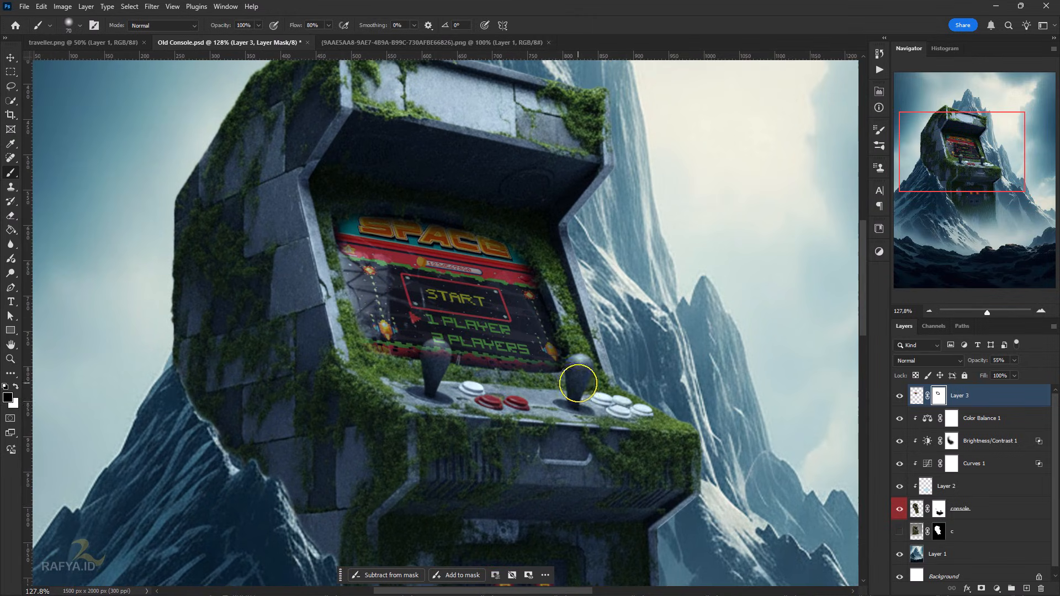
Reduce the brush to 20 px and mask the game artwork off the left joystick
{"action": "scroll", "coordinate": [433, 348], "scroll_direction": "up", "scroll_amount": 1}
{"action": "key", "text": "bracketleft"}
{"action": "key", "text": "bracketleft"}
{"action": "key", "text": "bracketleft"}
{"action": "key", "text": "bracketleft"}
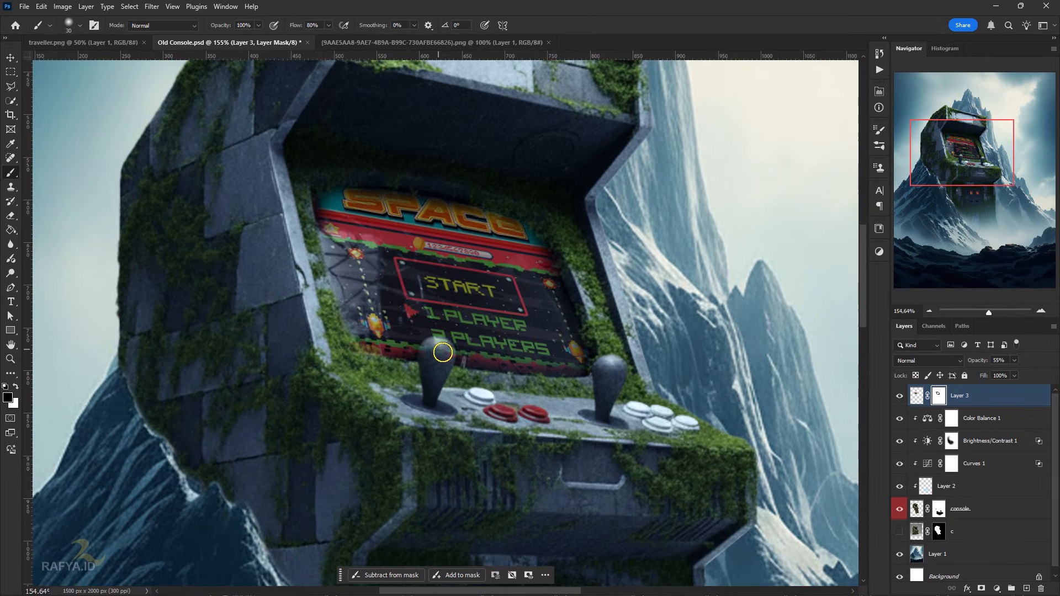
{"action": "right_click", "coordinate": [442, 352]}
{"action": "left_click", "coordinate": [523, 400]}
{"action": "left_click", "coordinate": [433, 351]}
{"action": "key", "text": "bracketleft"}
Restore the game artwork to 100% opacity and split its Blend If Underlying Layer shadows to 0 / 7 and highlights to 185 / 255
{"action": "left_click", "coordinate": [987, 397]}
{"action": "left_click_drag", "start_coordinate": [979, 360], "coordinate": [1005, 365]}
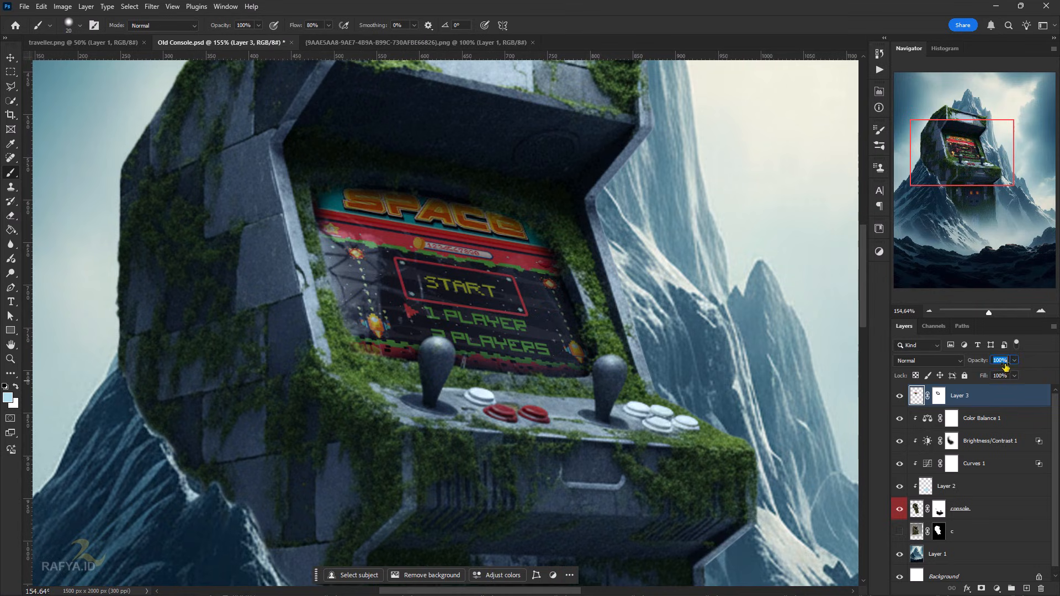
{"action": "double_click", "coordinate": [1002, 397]}
{"action": "left_click_drag", "start_coordinate": [852, 413], "coordinate": [813, 415]}
{"action": "left_click_drag", "start_coordinate": [713, 414], "coordinate": [716, 415]}
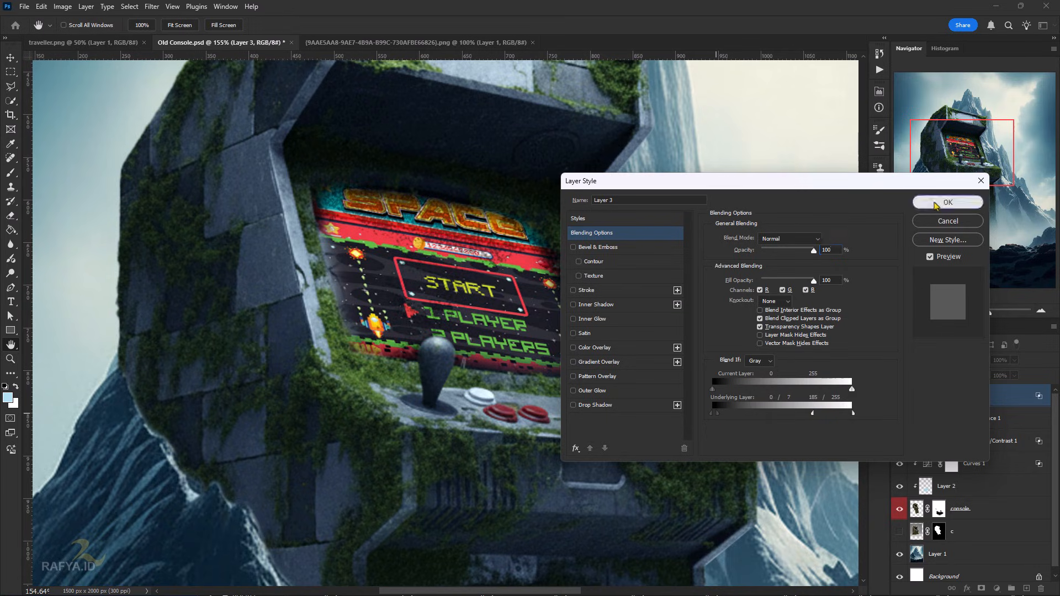
{"action": "left_click", "coordinate": [947, 202]}
Enlarge the mask brush to 70 px and fade the game artwork's upper edge into the machine's shadow
{"action": "key", "text": "b"}
{"action": "key", "text": "bracketright"}
{"action": "key", "text": "bracketright"}
{"action": "key", "text": "bracketright"}
{"action": "right_click", "coordinate": [449, 377]}
{"action": "key", "text": "Escape"}
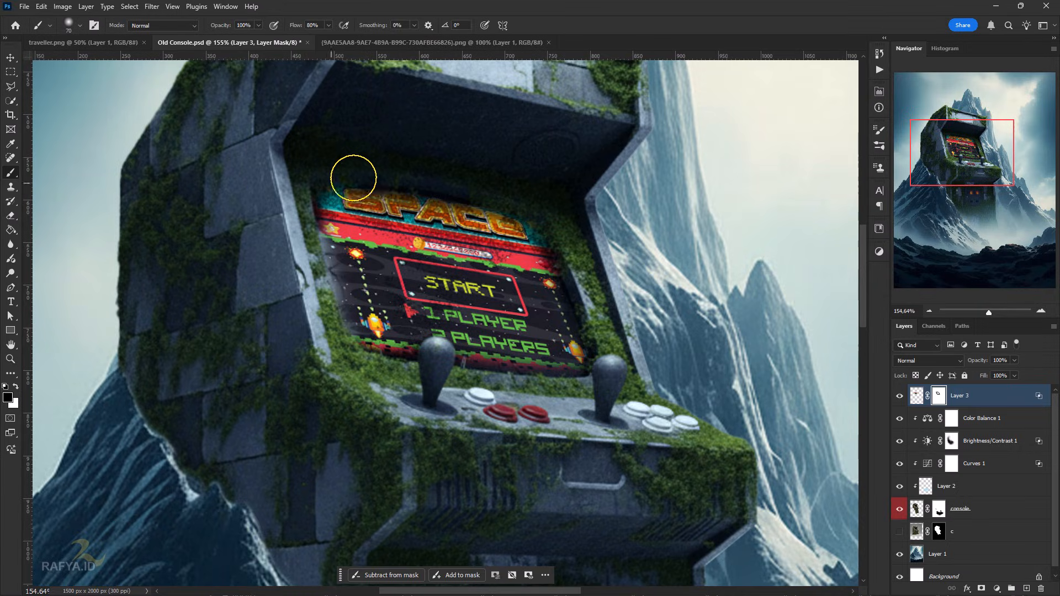
{"action": "key", "text": "ctrl+0"}
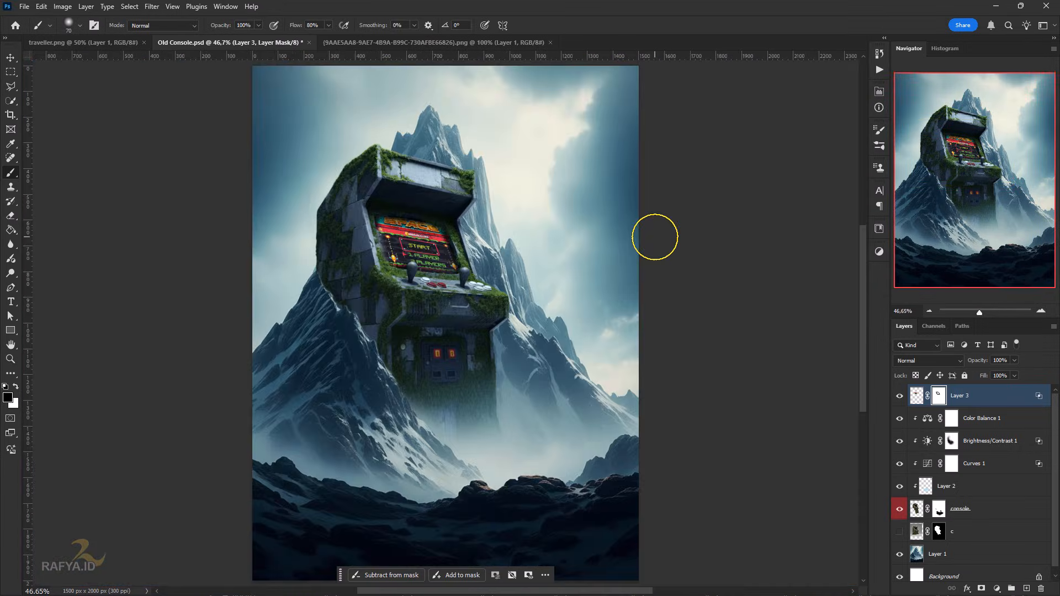
Lower the game artwork's saturation to about -42 and shift its color balance midtones to -16 cyan and +8 blue
{"action": "left_click", "coordinate": [917, 396]}
{"action": "key", "text": "ctrl+u"}
{"action": "left_click_drag", "start_coordinate": [775, 256], "coordinate": [751, 255]}
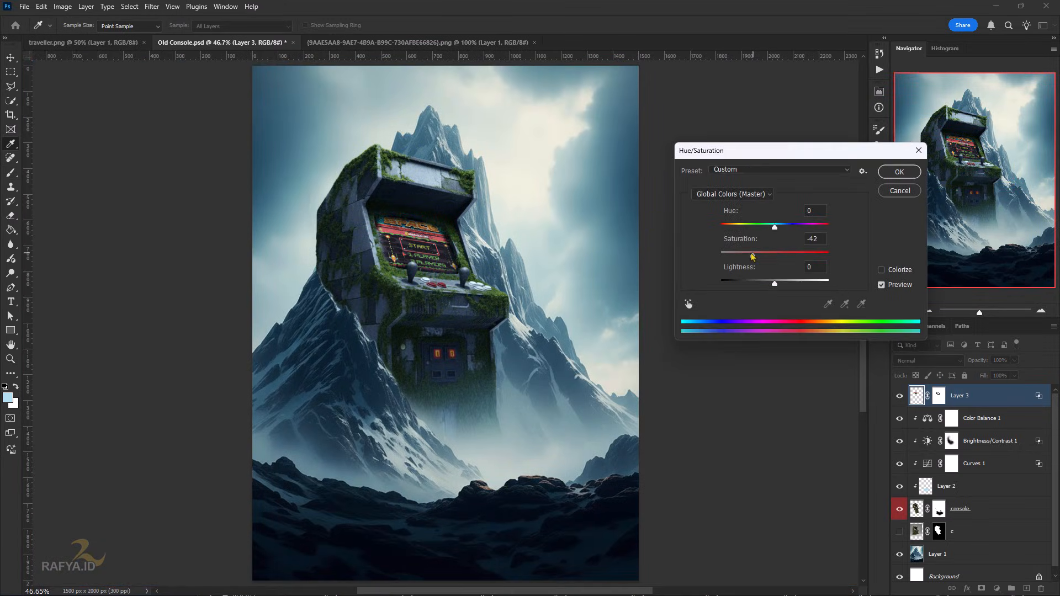
{"action": "key", "text": "Return"}
{"action": "key", "text": "ctrl+b"}
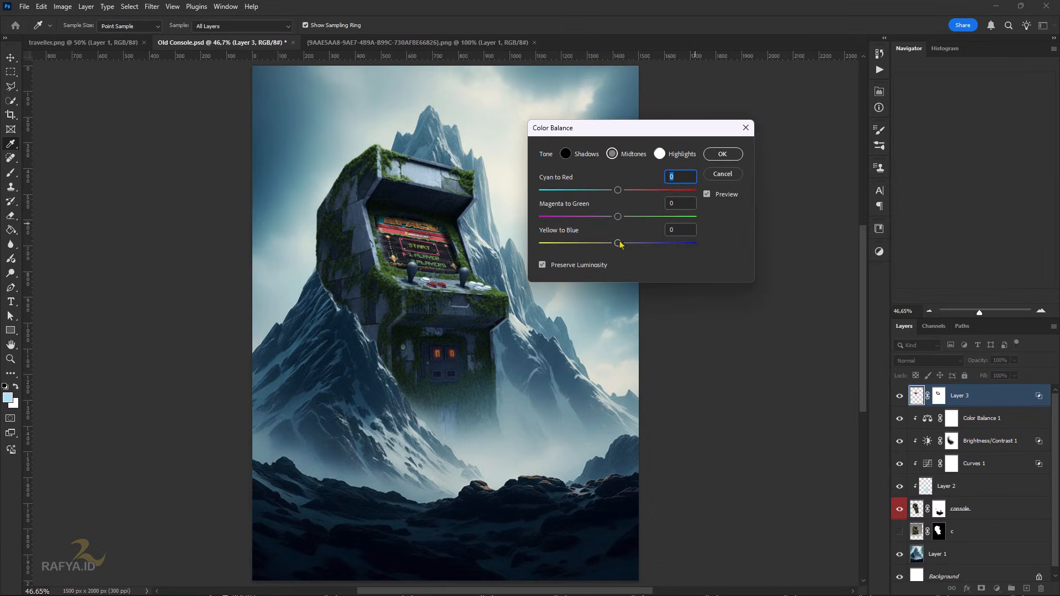
{"action": "left_click", "coordinate": [722, 156]}
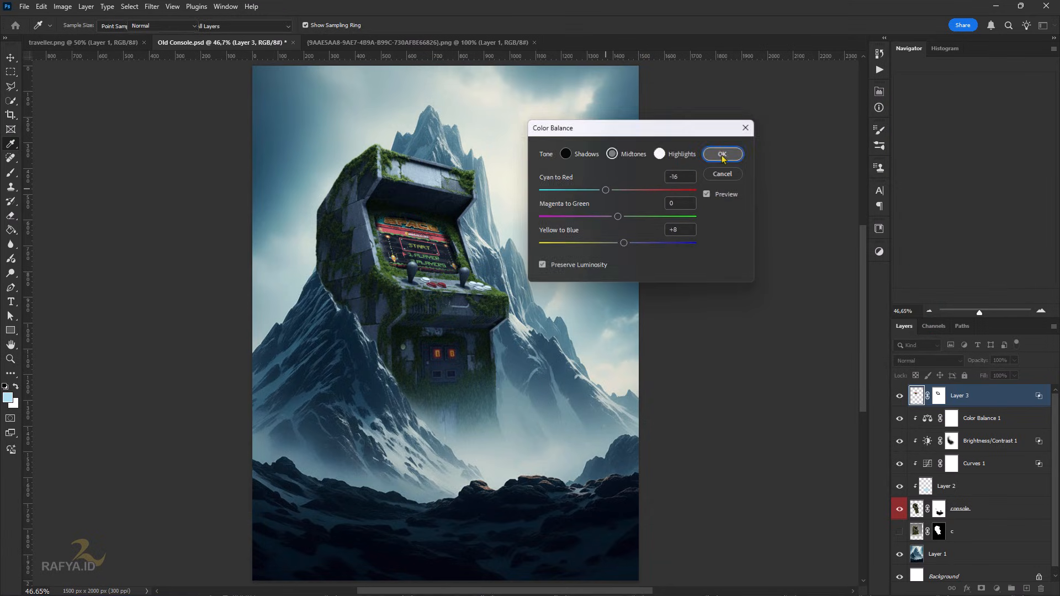
Give the console layer a Color Dodge inner shadow with 43% opacity, 4° angle, 9 px distance and 16 px size
{"action": "scroll", "coordinate": [445, 212], "scroll_direction": "up", "scroll_amount": 3}
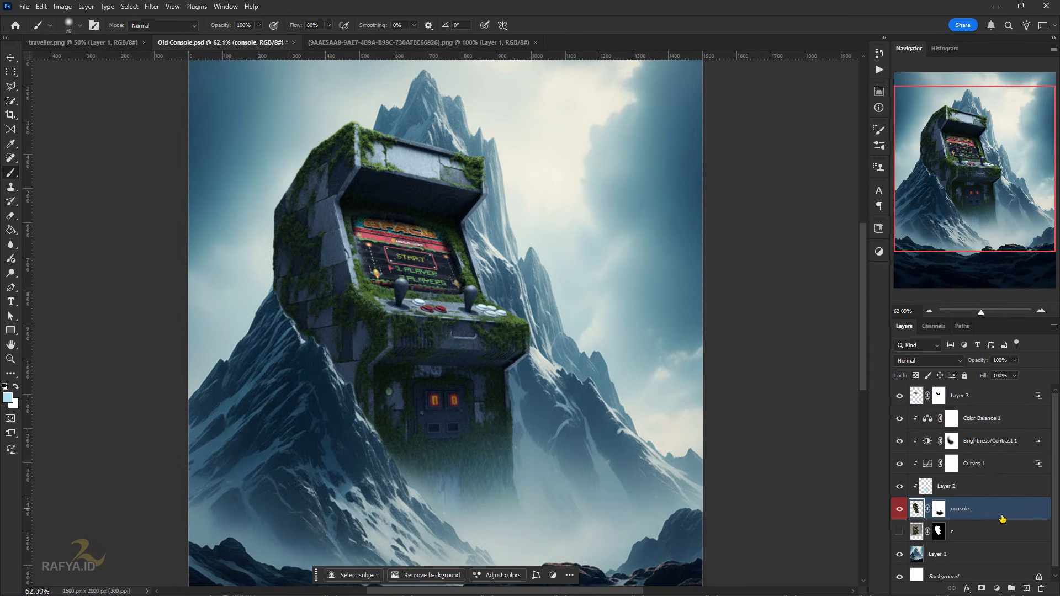
{"action": "double_click", "coordinate": [1005, 508]}
{"action": "left_click", "coordinate": [602, 318]}
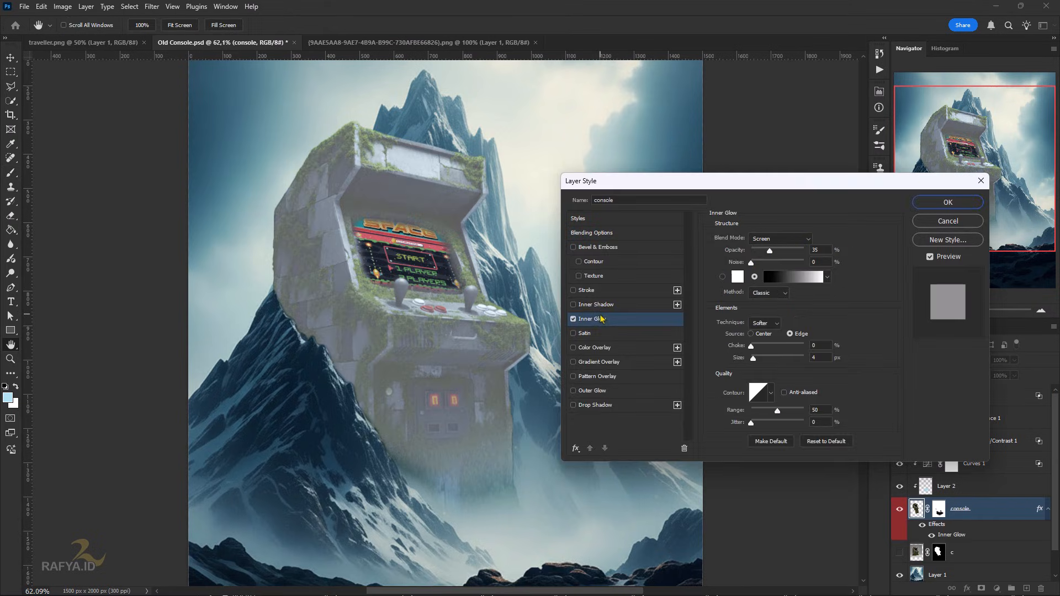
{"action": "left_click", "coordinate": [573, 319]}
{"action": "left_click", "coordinate": [596, 305]}
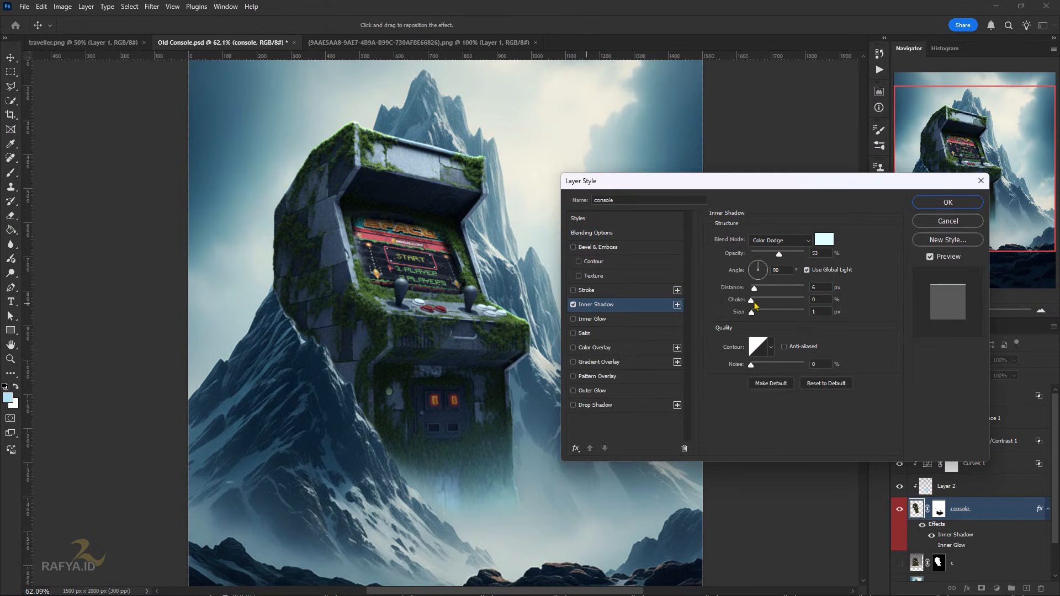
{"action": "left_click_drag", "start_coordinate": [754, 288], "coordinate": [759, 315]}
{"action": "left_click", "coordinate": [766, 272]}
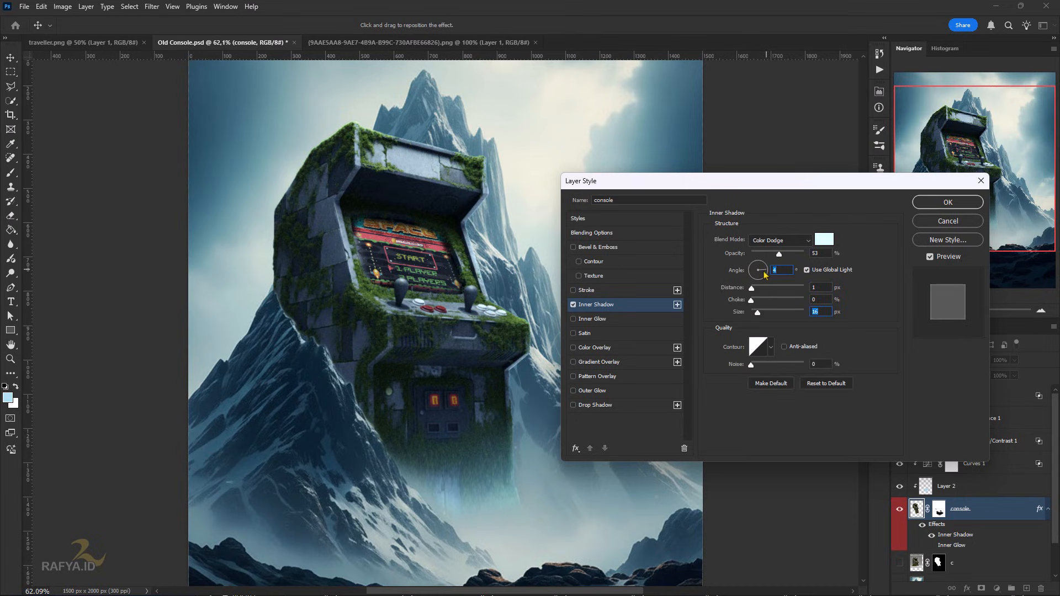
{"action": "left_click", "coordinate": [756, 288]}
{"action": "left_click", "coordinate": [775, 255]}
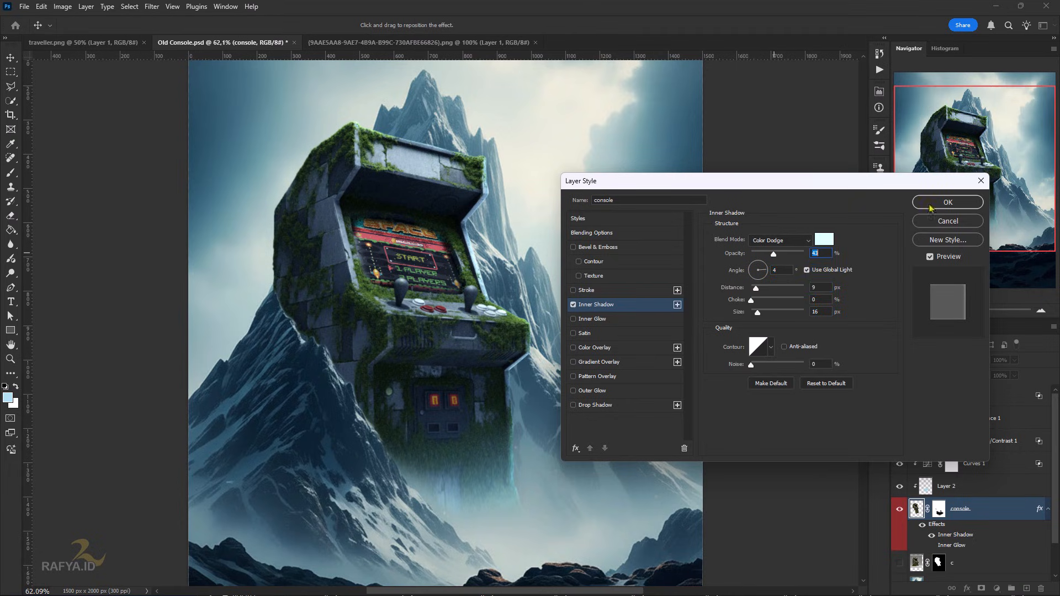
{"action": "left_click", "coordinate": [930, 207]}
Separate the console's inner shadow into its own layer and erase the glow along the machine's lower edge and around the screen
{"action": "right_click", "coordinate": [1040, 508]}
{"action": "left_click", "coordinate": [981, 519]}
{"action": "key", "text": "e"}
{"action": "mouse_move", "coordinate": [533, 373]}
{"action": "left_mouse_down"}
{"action": "mouse_move", "coordinate": [509, 399]}
{"action": "mouse_move", "coordinate": [508, 497]}
{"action": "mouse_move", "coordinate": [522, 506]}
{"action": "left_mouse_up"}
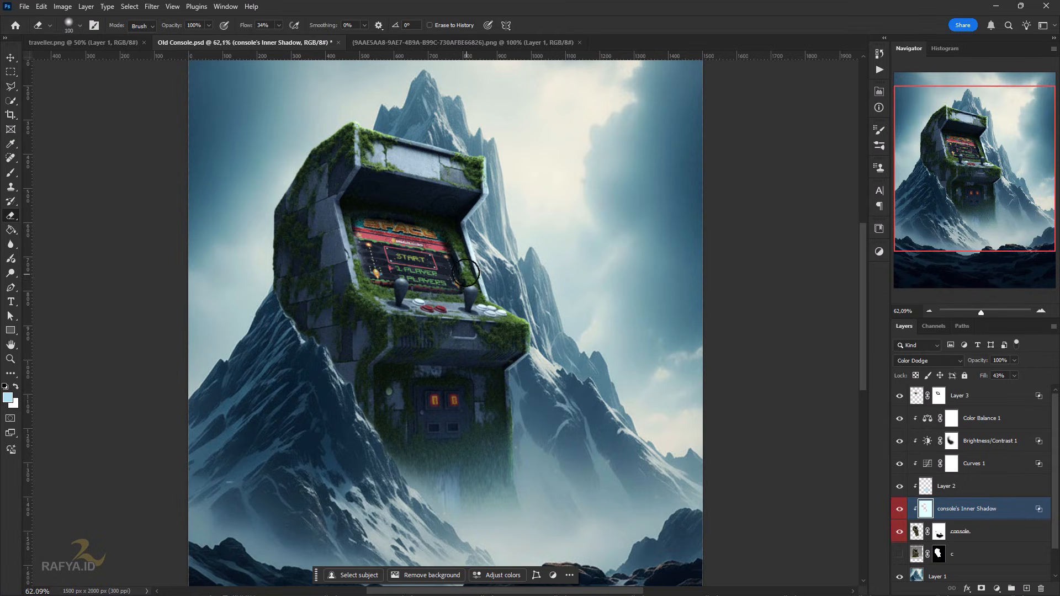
{"action": "mouse_move", "coordinate": [462, 206]}
{"action": "left_mouse_down"}
{"action": "mouse_move", "coordinate": [473, 184]}
{"action": "mouse_move", "coordinate": [469, 192]}
{"action": "mouse_move", "coordinate": [454, 170]}
{"action": "mouse_move", "coordinate": [374, 151]}
{"action": "mouse_move", "coordinate": [375, 203]}
{"action": "mouse_move", "coordinate": [446, 328]}
{"action": "left_mouse_up"}
Create a clipped layer above Color Balance 1, fill it with 50% gray and set its blend mode to Overlay
{"action": "left_click", "coordinate": [982, 418]}
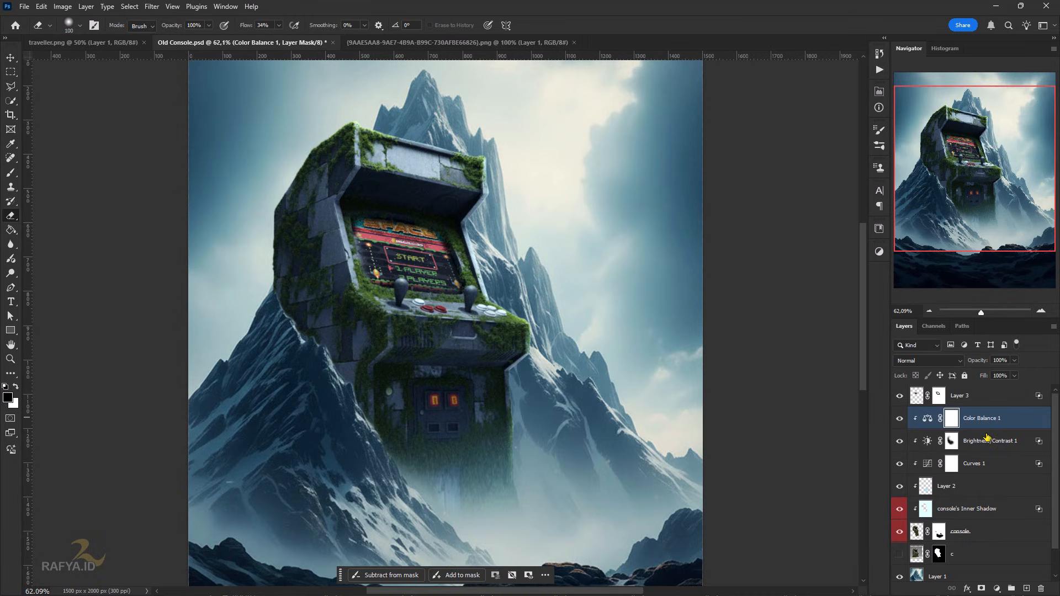
{"action": "key", "text": "ctrl+shift+alt+n"}
{"action": "key", "text": "shift+F5"}
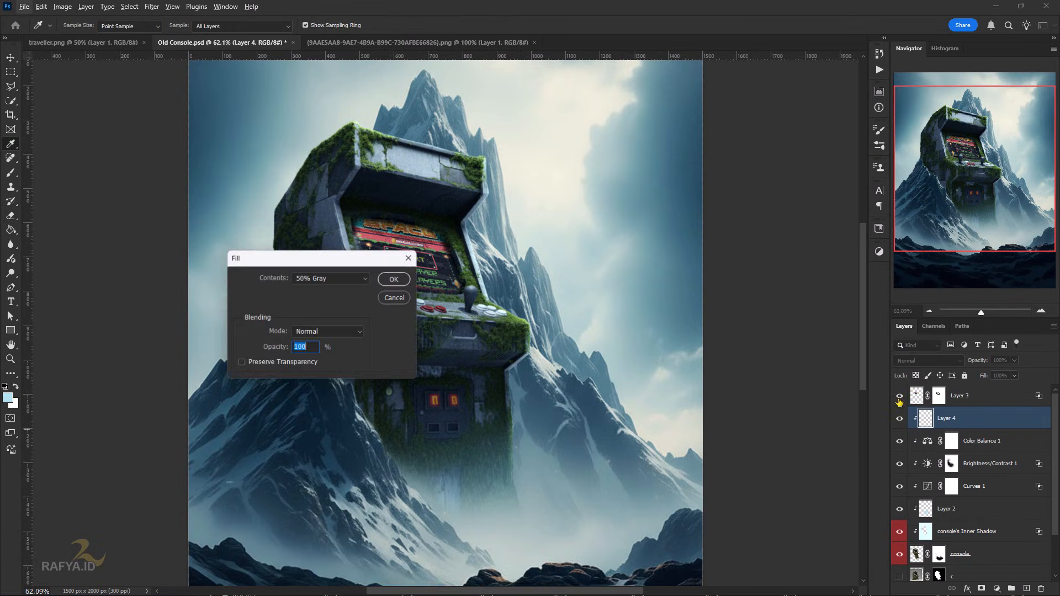
{"action": "key", "text": "Return"}
{"action": "left_click", "coordinate": [928, 360]}
{"action": "left_click", "coordinate": [922, 436]}
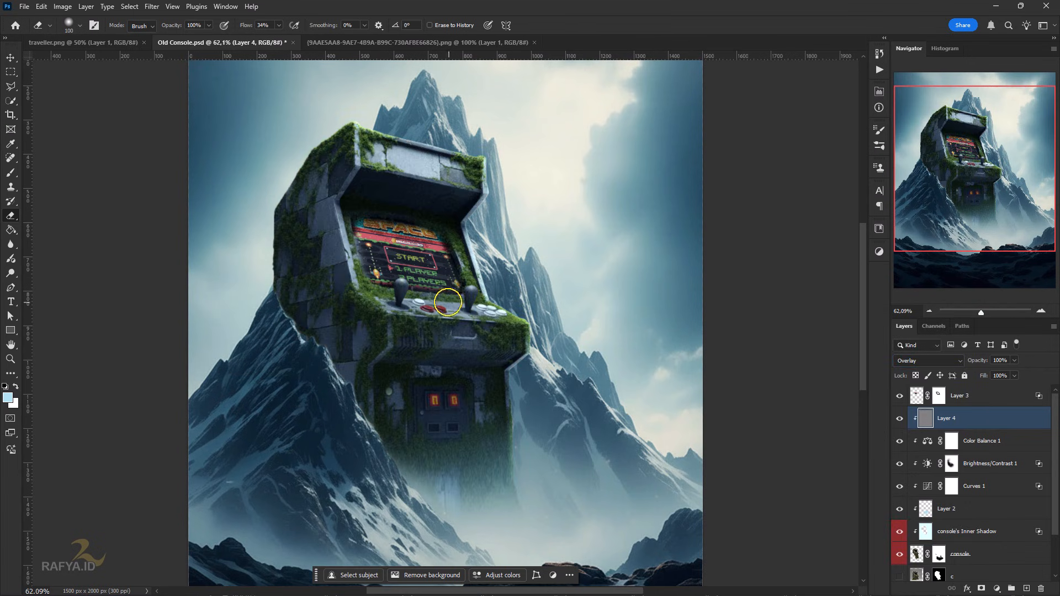
Work on the machine's lower front on the gray layer using the Dodge tool with a 150 px brush
{"action": "scroll", "coordinate": [448, 302], "scroll_direction": "up", "scroll_amount": 2}
{"action": "left_click_drag", "start_coordinate": [427, 303], "coordinate": [438, 302]}
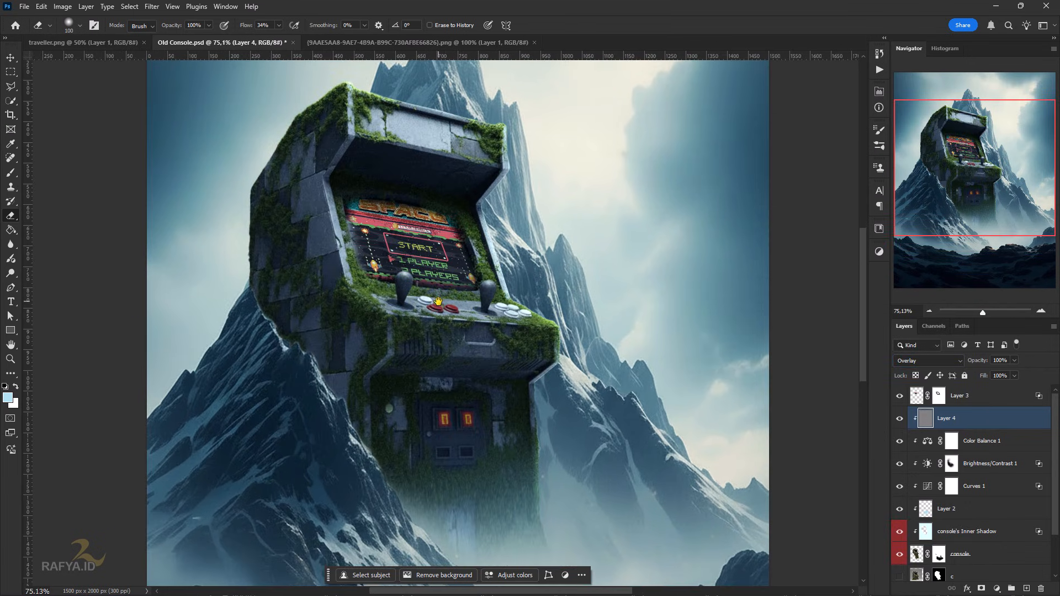
{"action": "left_click", "coordinate": [11, 273]}
{"action": "scroll", "coordinate": [331, 307], "scroll_direction": "up", "scroll_amount": 1}
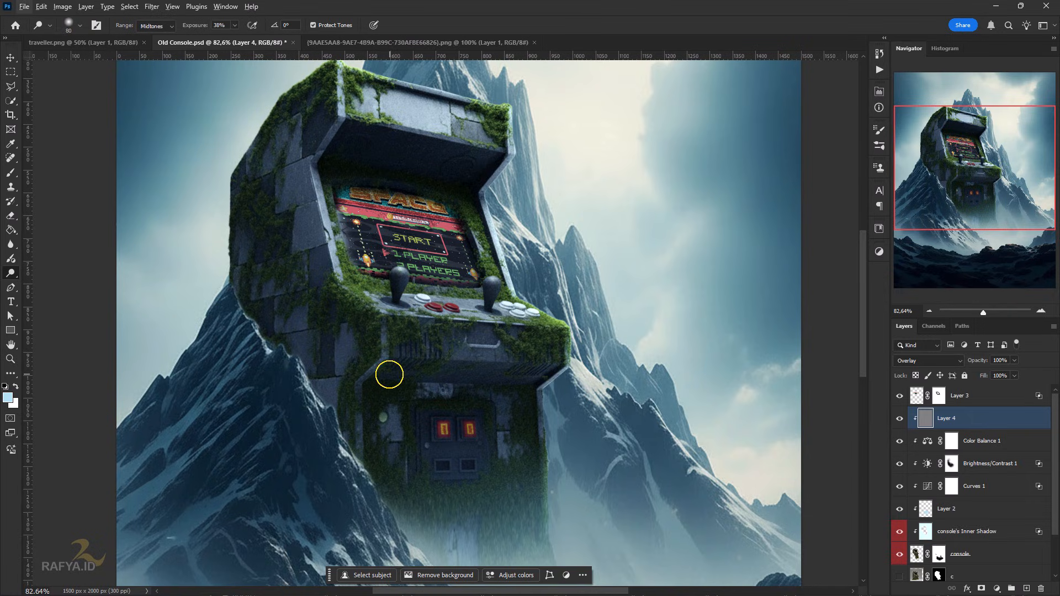
{"action": "key", "text": "bracketright"}
{"action": "key", "text": "bracketright"}
{"action": "key", "text": "bracketright"}
{"action": "key", "text": "bracketright"}
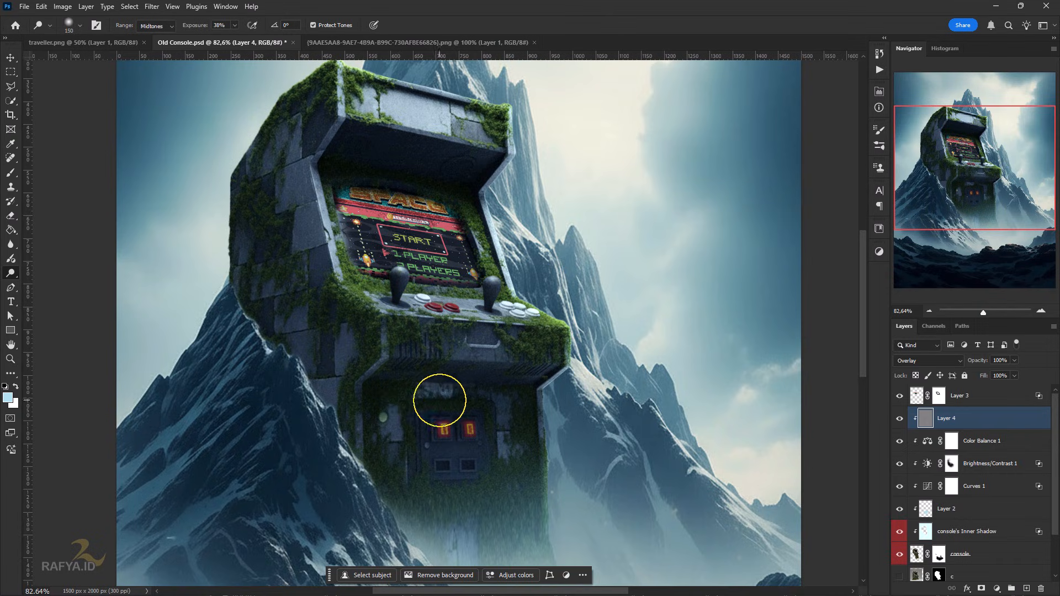
Reduce the Dodge tool brush to 40 px and refine light and shadow around the joysticks
{"action": "key", "text": "bracketleft"}
{"action": "key", "text": "bracketleft"}
{"action": "key", "text": "bracketleft"}
{"action": "key", "text": "bracketleft"}
{"action": "key", "text": "bracketleft"}
{"action": "key", "text": "bracketleft"}
{"action": "key", "text": "bracketleft"}
{"action": "key", "text": "bracketleft"}
{"action": "key", "text": "bracketleft"}
{"action": "key", "text": "bracketleft"}
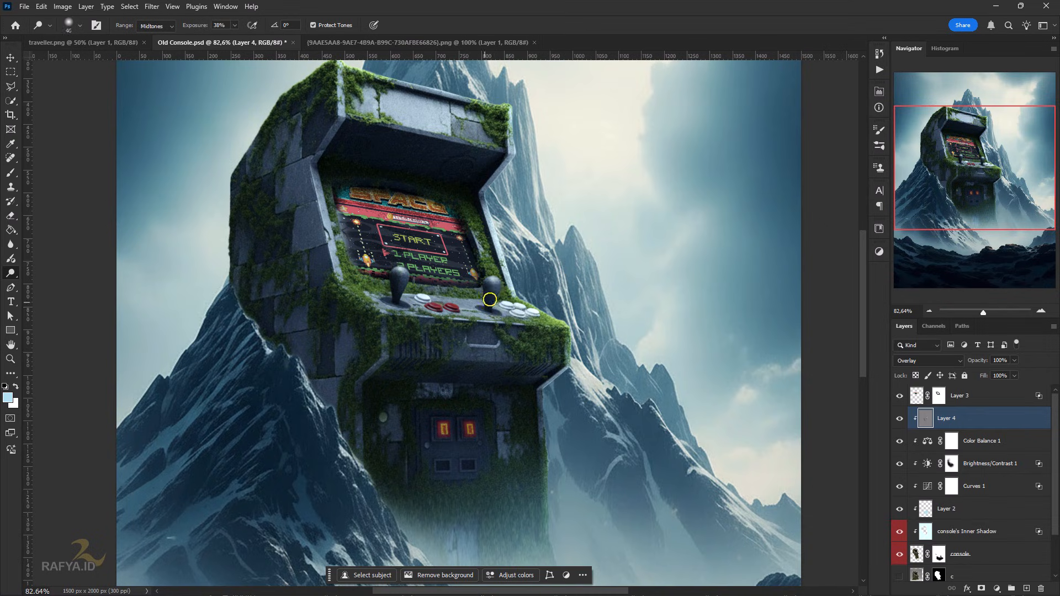
Enlarge the Dodge tool brush to 80 px and refine the light along the control panel's front edge
{"action": "key", "text": "bracketright"}
{"action": "key", "text": "bracketright"}
{"action": "key", "text": "bracketright"}
{"action": "key", "text": "bracketright"}
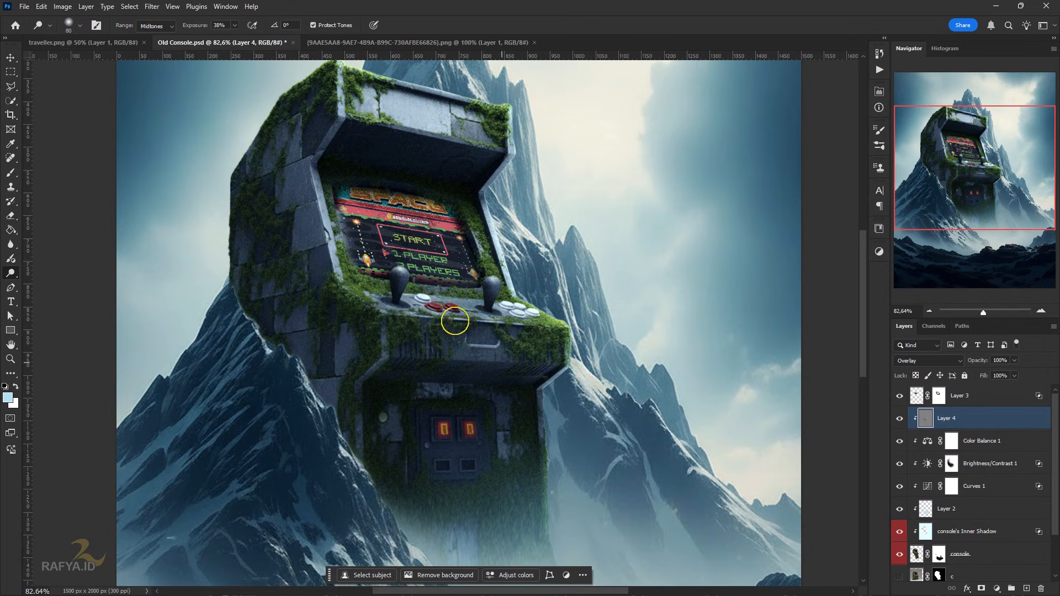
Add a layer above the gray layer, paint red over the two coin slots, and set its blend mode to Soft Light
{"action": "scroll", "coordinate": [408, 252], "scroll_direction": "up", "scroll_amount": 1}
{"action": "scroll", "coordinate": [409, 252], "scroll_direction": "up", "scroll_amount": 1}
{"action": "key", "text": "ctrl+shift+alt+n"}
{"action": "key", "text": "b"}
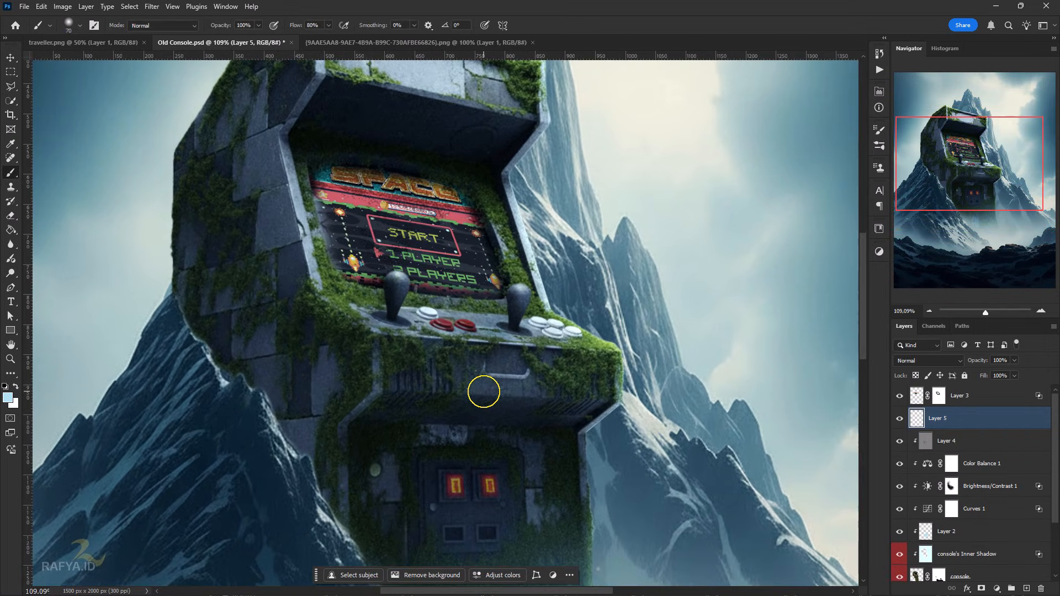
{"action": "left_click", "coordinate": [459, 477], "text": "alt"}
{"action": "left_click", "coordinate": [7, 398]}
{"action": "left_click", "coordinate": [845, 303]}
{"action": "left_click", "coordinate": [997, 264]}
{"action": "left_click", "coordinate": [453, 486]}
{"action": "left_click", "coordinate": [489, 485]}
{"action": "left_click", "coordinate": [929, 361]}
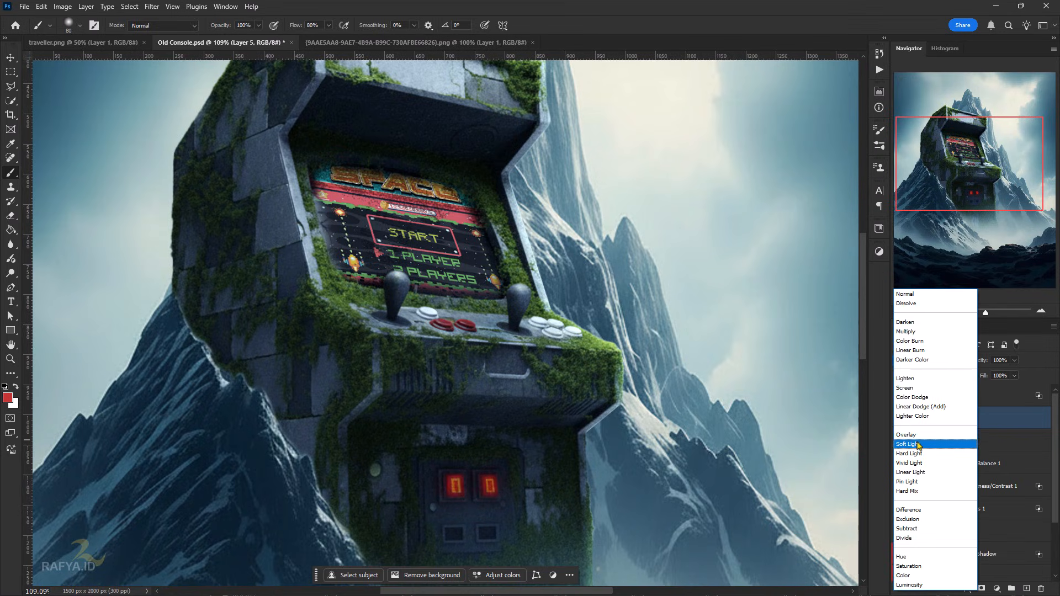
{"action": "left_click", "coordinate": [919, 443]}
Add a second glow layer with larger red dabs on both coin slots, set to Screen with reduced opacity
{"action": "left_click", "coordinate": [1026, 589]}
{"action": "key", "text": "bracketright"}
{"action": "key", "text": "bracketright"}
{"action": "key", "text": "bracketright"}
{"action": "key", "text": "bracketleft"}
{"action": "left_click", "coordinate": [455, 487]}
{"action": "left_click", "coordinate": [490, 486]}
{"action": "left_click", "coordinate": [929, 361]}
{"action": "left_click", "coordinate": [916, 389]}
{"action": "left_click_drag", "start_coordinate": [979, 362], "coordinate": [967, 362]}
On Layer 5, paint lighter red over the two red buttons with a much smaller brush
{"action": "left_click", "coordinate": [945, 441]}
{"action": "key", "text": "bracketleft"}
{"action": "key", "text": "bracketleft"}
{"action": "key", "text": "bracketleft"}
{"action": "key", "text": "bracketleft"}
{"action": "key", "text": "bracketleft"}
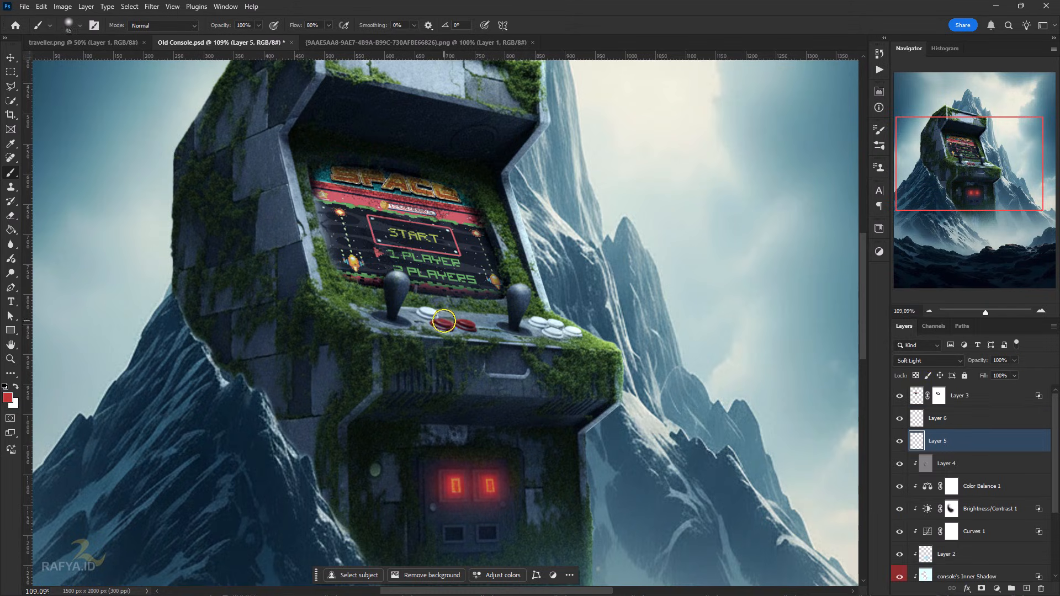
Change Layer 5's blend mode to Overlay and move it above Layer 6
{"action": "left_click", "coordinate": [920, 362]}
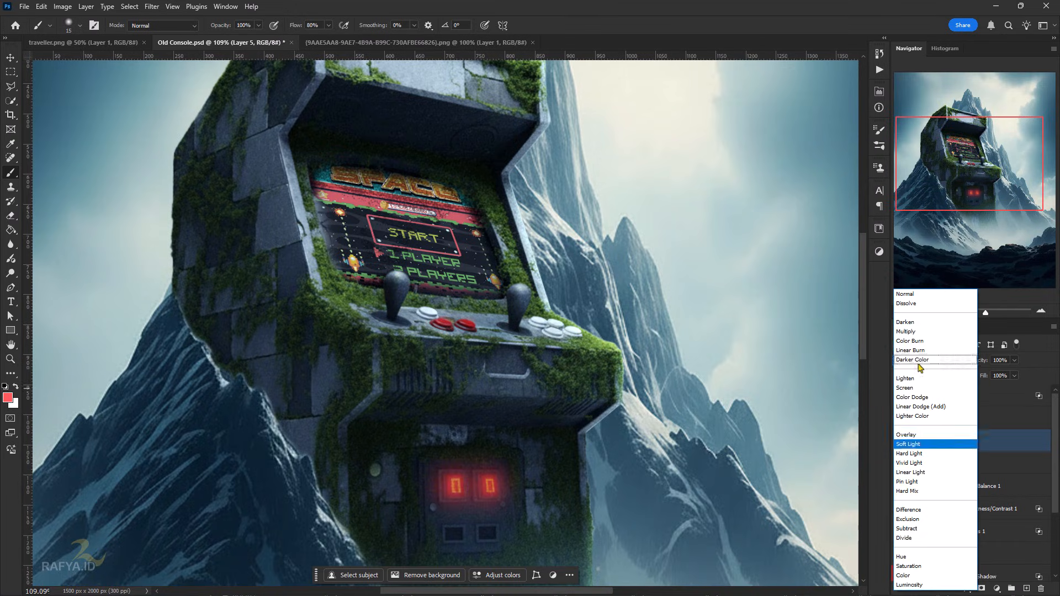
{"action": "left_click", "coordinate": [921, 435]}
{"action": "left_click", "coordinate": [902, 445]}
{"action": "left_click_drag", "start_coordinate": [902, 450], "coordinate": [937, 415]}
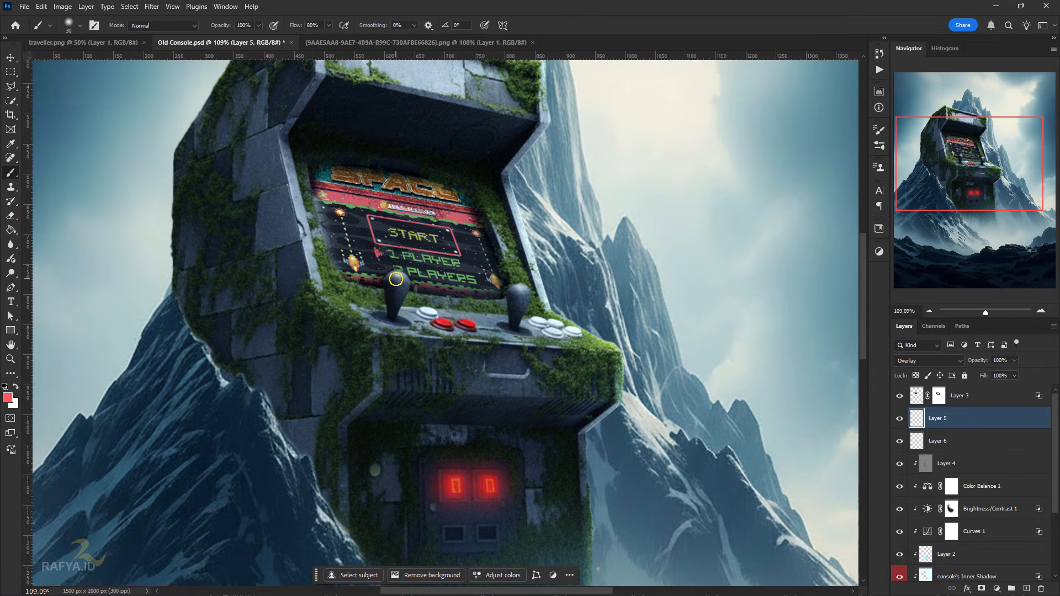
Paint both joysticks red on Layer 5 and clean up the excess colour with the Eraser
{"action": "left_click", "coordinate": [7, 398]}
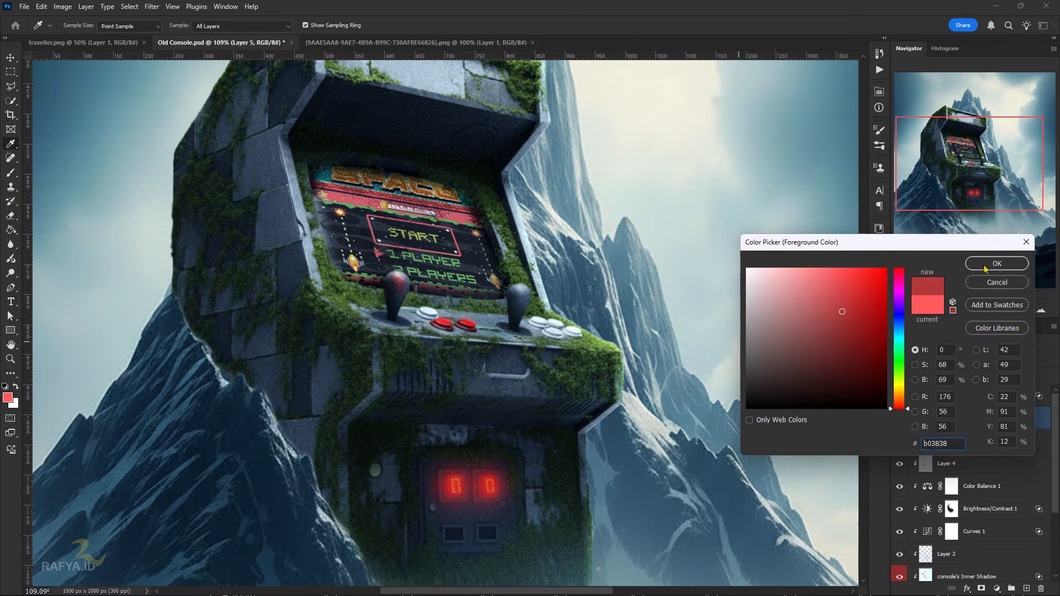
{"action": "left_click", "coordinate": [985, 265]}
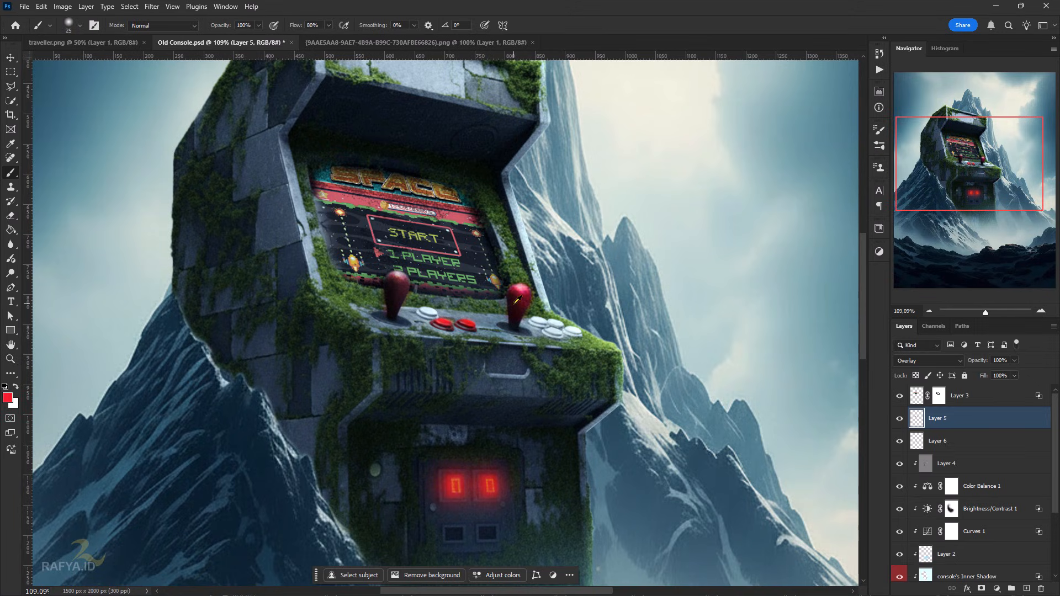
{"action": "key", "text": "e"}
{"action": "right_click", "coordinate": [523, 312]}
{"action": "type", "text": "100"}
{"action": "key", "text": "Return"}
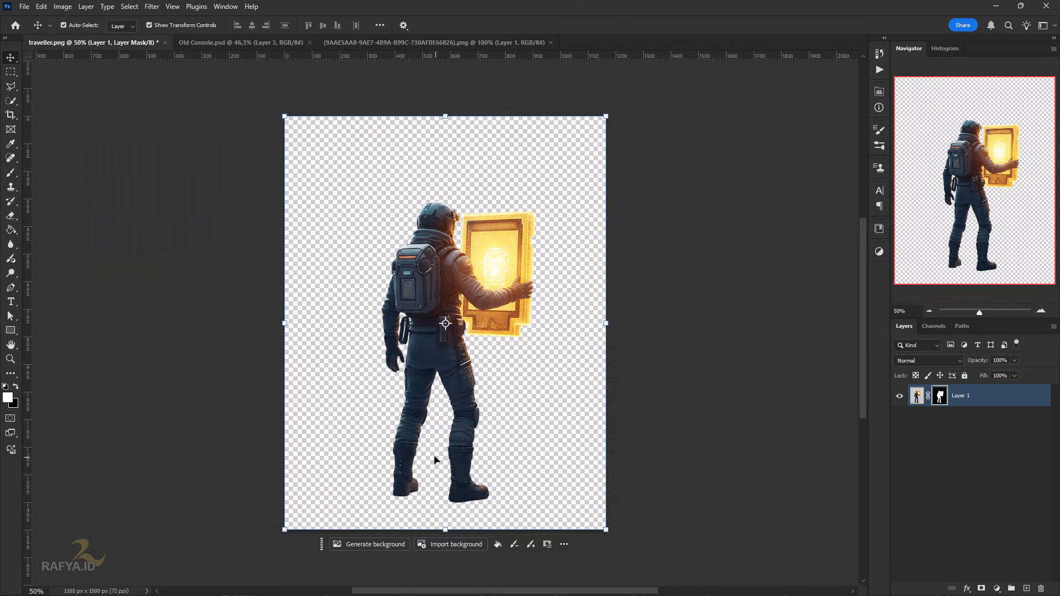
Bring the masked traveller from traveller.png into Old Console.psd and flip it horizontally
{"action": "left_click_drag", "start_coordinate": [438, 464], "coordinate": [485, 347]}
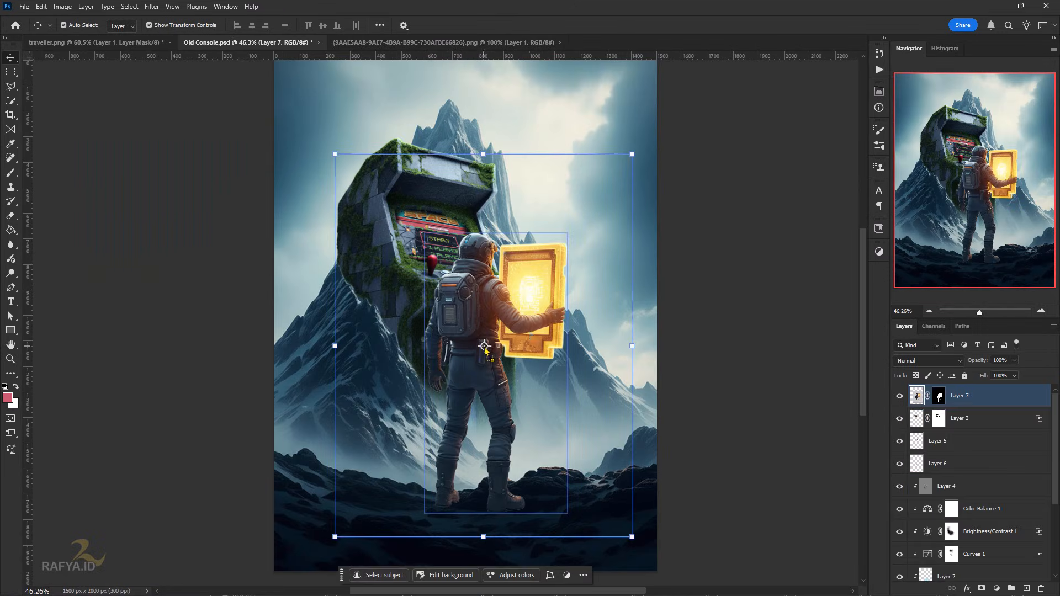
{"action": "key", "text": "ctrl+t"}
{"action": "right_click", "coordinate": [509, 299]}
{"action": "left_click", "coordinate": [569, 519]}
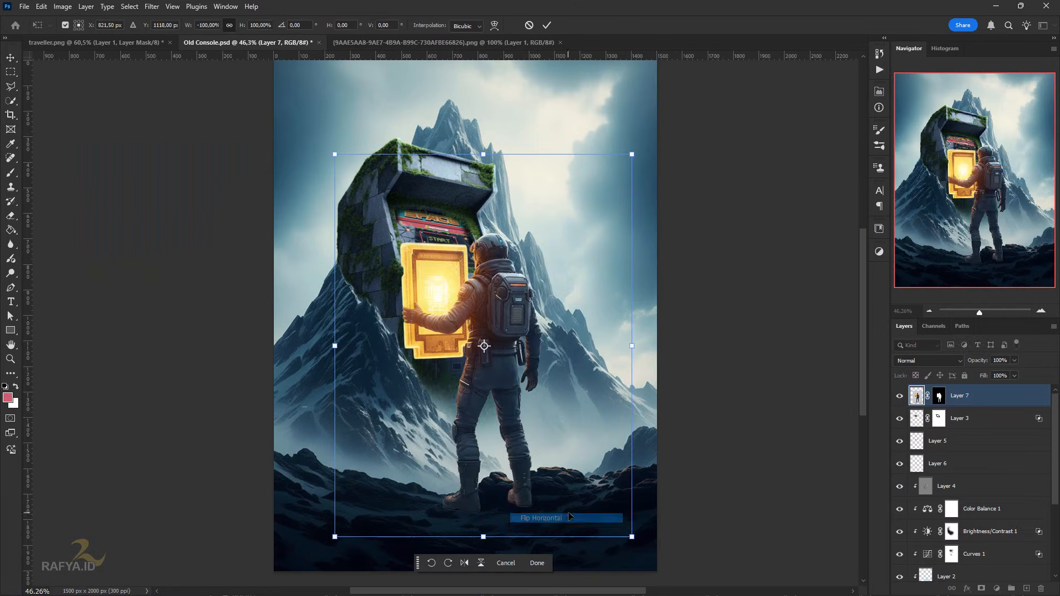
Scale the traveller down to about 38% and stand it on the dark rocks to the right below the arcade machine
{"action": "left_click_drag", "start_coordinate": [630, 153], "coordinate": [563, 277]}
{"action": "left_click_drag", "start_coordinate": [488, 322], "coordinate": [552, 382]}
{"action": "left_click_drag", "start_coordinate": [610, 326], "coordinate": [605, 334]}
{"action": "scroll", "coordinate": [575, 434], "scroll_direction": "up", "scroll_amount": 9}
{"action": "left_click_drag", "start_coordinate": [527, 337], "coordinate": [531, 363]}
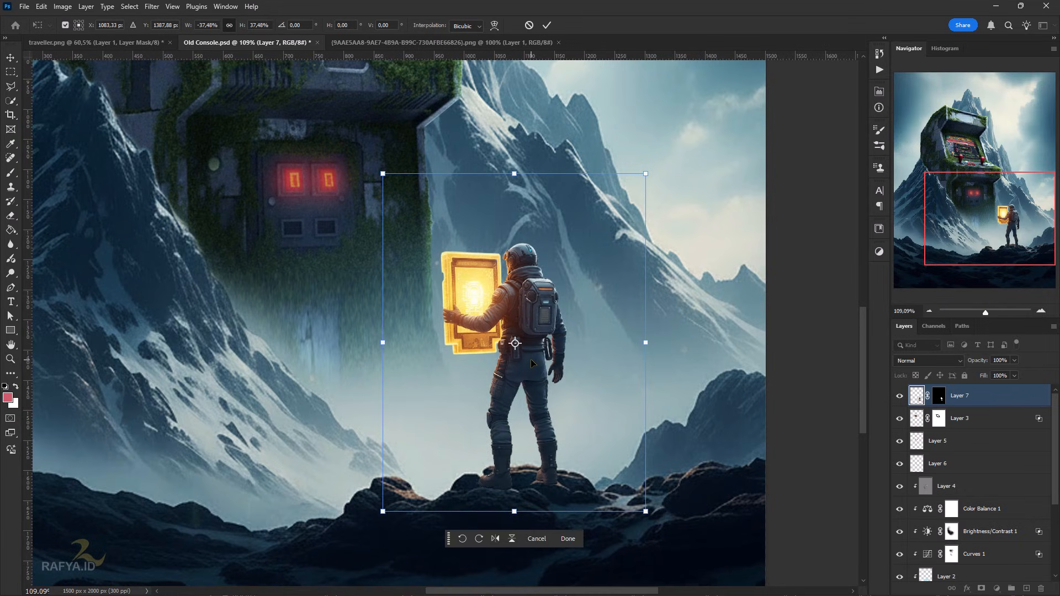
{"action": "left_click_drag", "start_coordinate": [643, 174], "coordinate": [650, 168]}
{"action": "left_click_drag", "start_coordinate": [588, 223], "coordinate": [588, 223]}
{"action": "key", "text": "Return"}
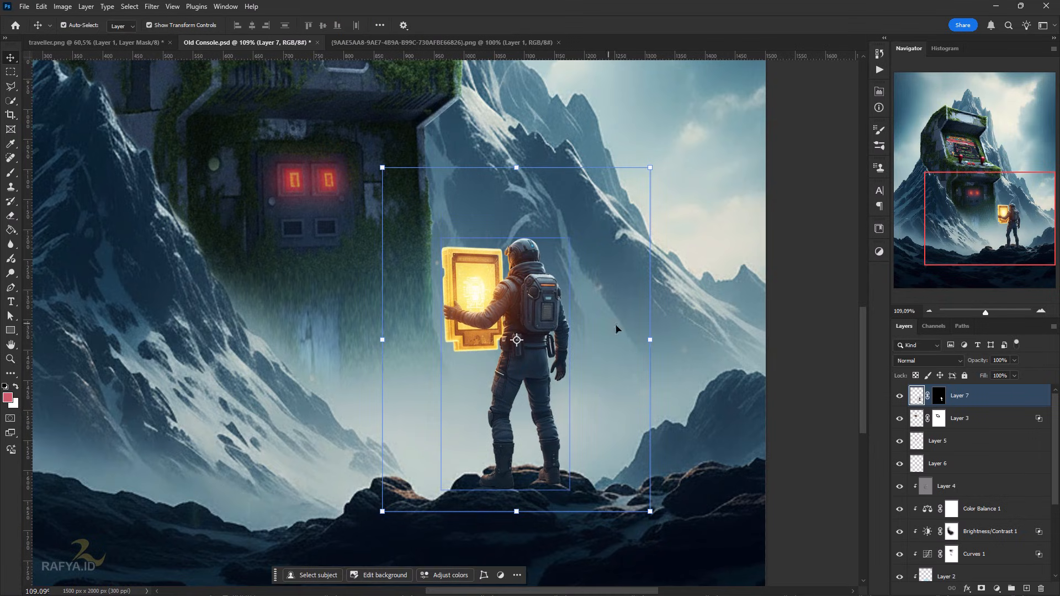
Clip a Levels adjustment to the traveller with midtones 0.94 and output white 178, limiting it with Blend If on the underlying layer
{"action": "left_click", "coordinate": [997, 589]}
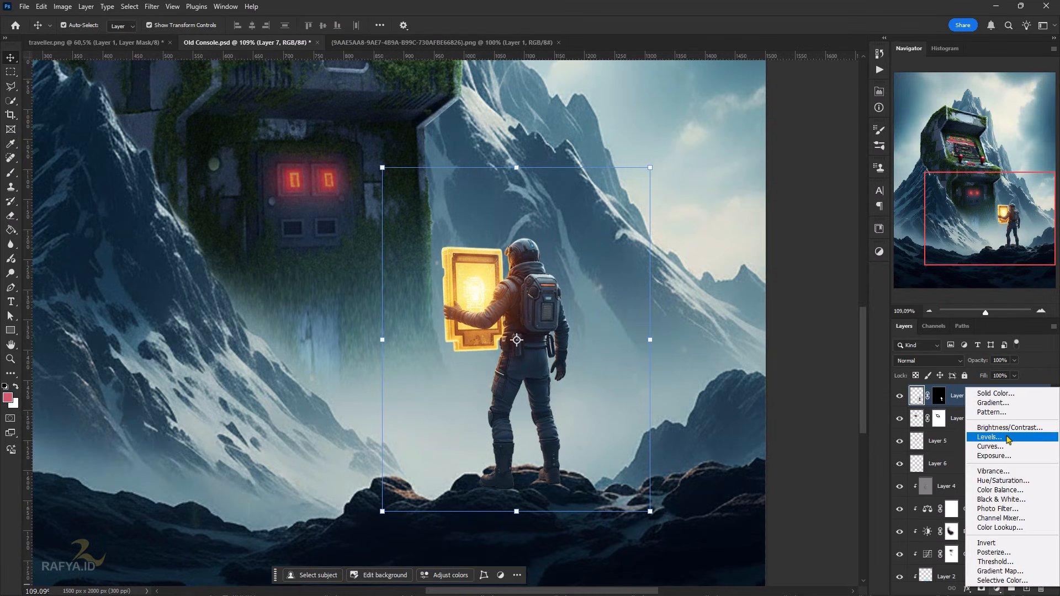
{"action": "left_click", "coordinate": [939, 435]}
{"action": "left_click", "coordinate": [784, 285]}
{"action": "left_click_drag", "start_coordinate": [853, 236], "coordinate": [812, 207]}
{"action": "double_click", "coordinate": [982, 404]}
{"action": "left_click_drag", "start_coordinate": [852, 413], "coordinate": [716, 409]}
{"action": "left_click", "coordinate": [942, 205]}
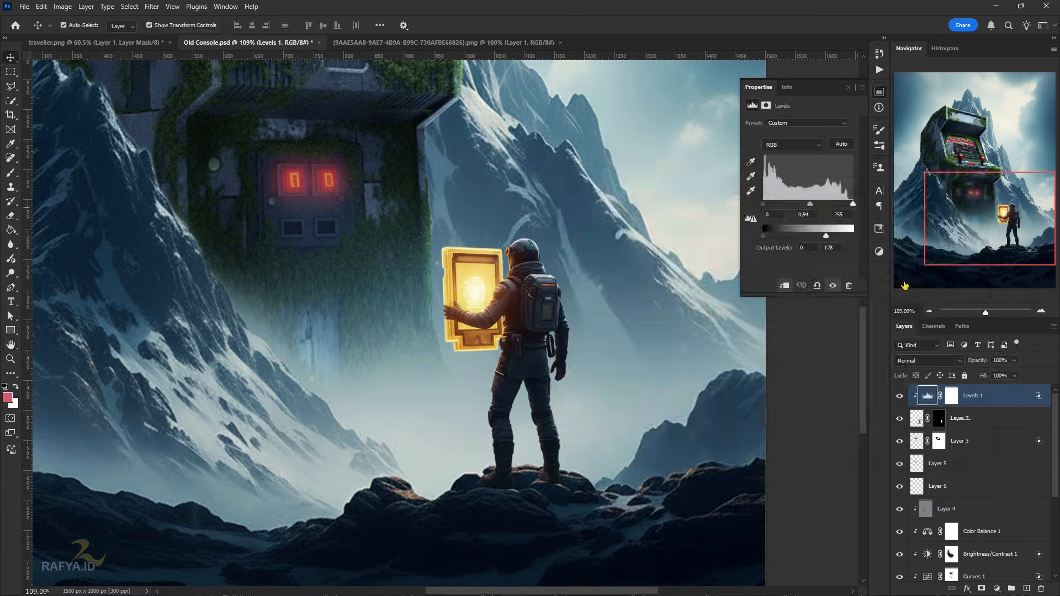
Invert the Levels mask and paint the darkening back onto the traveller with a 50 px white brush at 49% opacity
{"action": "left_click", "coordinate": [950, 396]}
{"action": "key", "text": "ctrl+i"}
{"action": "key", "text": "b"}
{"action": "key", "text": "bracketleft"}
{"action": "key", "text": "bracketleft"}
{"action": "key", "text": "bracketleft"}
{"action": "key", "text": "bracketleft"}
{"action": "key", "text": "bracketleft"}
{"action": "key", "text": "bracketleft"}
{"action": "mouse_move", "coordinate": [557, 457]}
{"action": "left_mouse_down"}
{"action": "mouse_move", "coordinate": [563, 466]}
{"action": "mouse_move", "coordinate": [533, 394]}
{"action": "mouse_move", "coordinate": [512, 389]}
{"action": "left_mouse_up"}
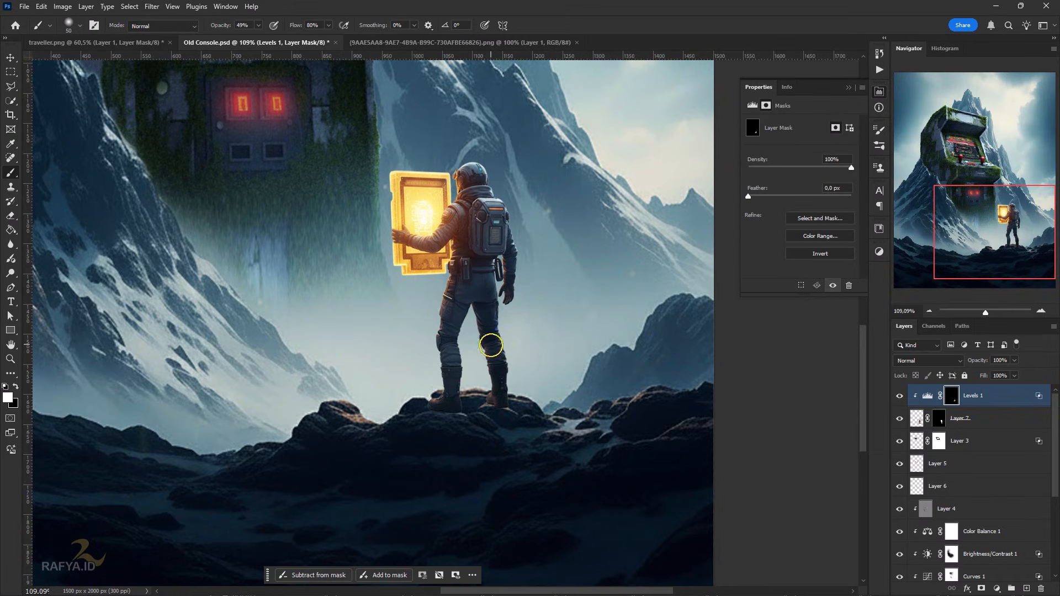
{"action": "scroll", "coordinate": [442, 260], "scroll_direction": "down", "scroll_amount": 2}
{"action": "left_click_drag", "start_coordinate": [983, 313], "coordinate": [990, 313]}
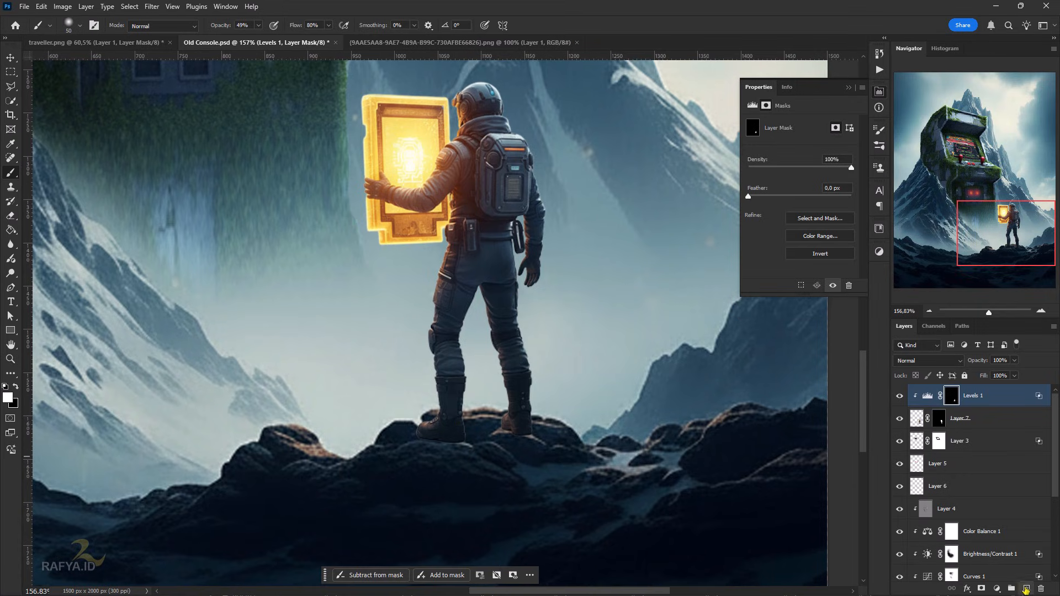
Add a layer clipped above Levels 1 and paint orange #ff9234 light on the traveller's leg beside the glowing cartridge
{"action": "left_click", "coordinate": [1026, 588]}
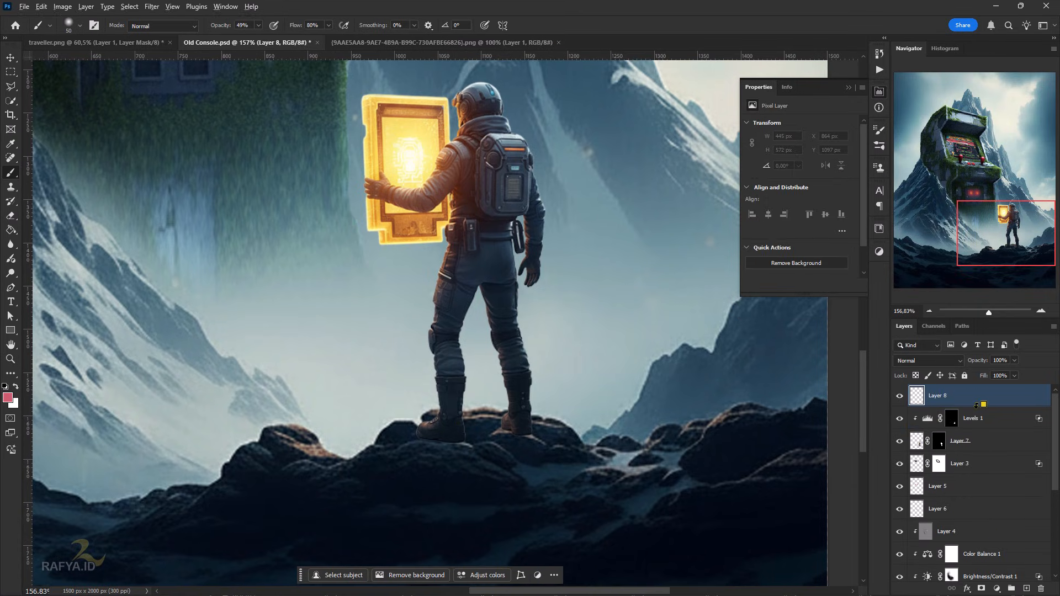
{"action": "left_click", "coordinate": [976, 405], "text": "alt"}
{"action": "left_click", "coordinate": [399, 221], "text": "alt"}
{"action": "left_click", "coordinate": [8, 397]}
{"action": "left_click_drag", "start_coordinate": [851, 289], "coordinate": [859, 266]}
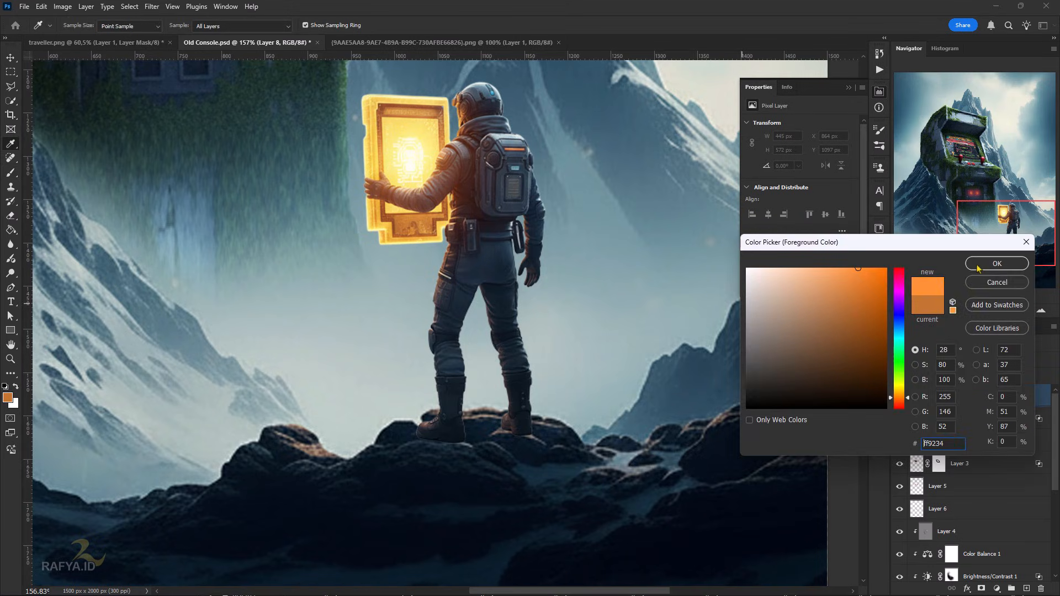
{"action": "left_click", "coordinate": [997, 263]}
{"action": "key", "text": "b"}
{"action": "left_click_drag", "start_coordinate": [431, 261], "coordinate": [412, 332]}
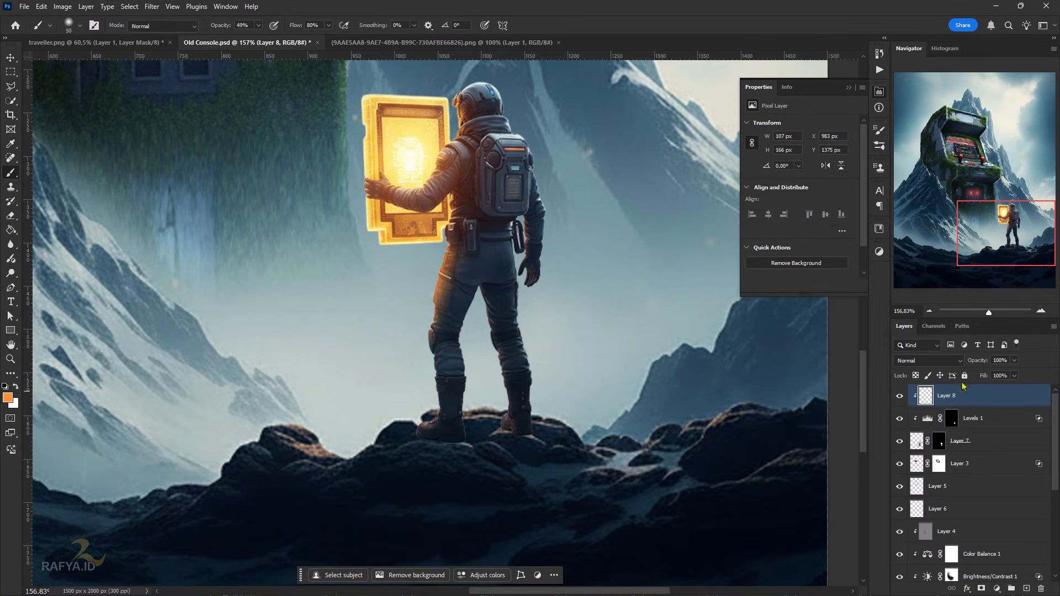
Set the orange light layer to Overlay and split its Blend If underlying shadow slider to 0 / 143
{"action": "left_click", "coordinate": [939, 361]}
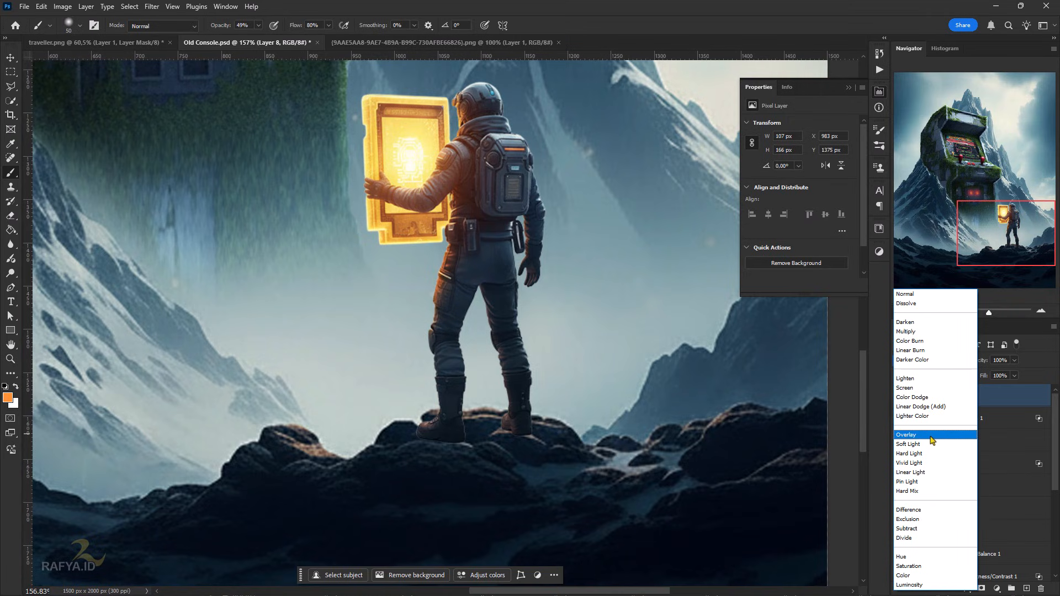
{"action": "left_click", "coordinate": [933, 441]}
{"action": "double_click", "coordinate": [1011, 395]}
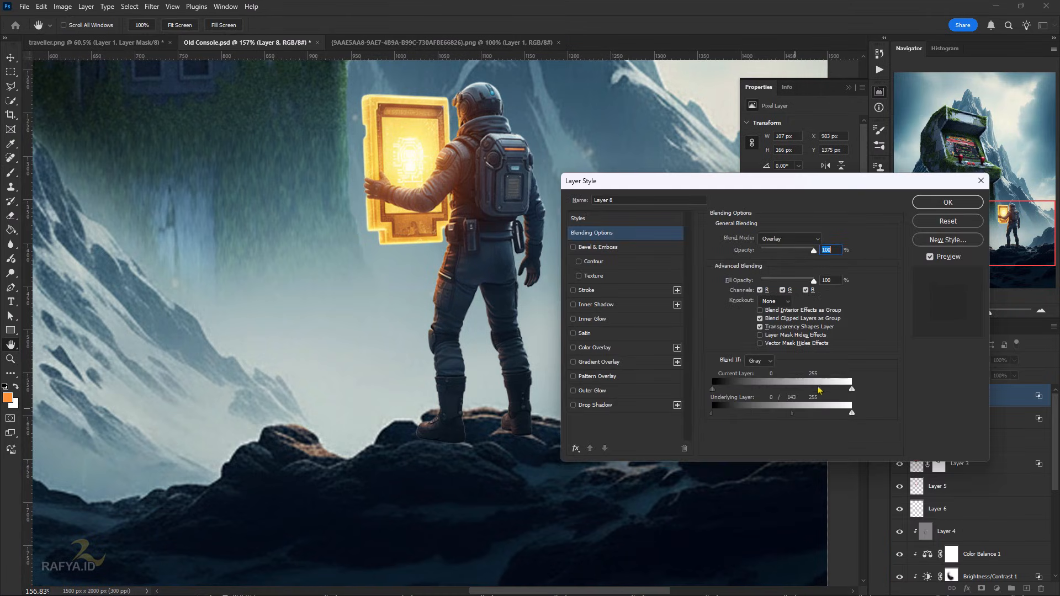
{"action": "left_click", "coordinate": [948, 202]}
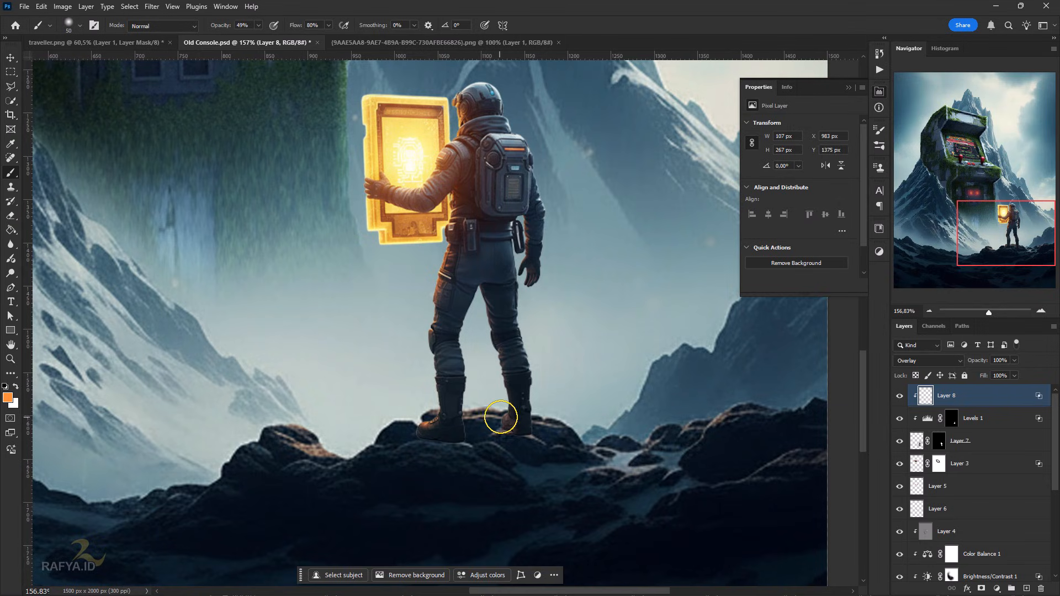
Extend the orange light over the traveller's body and fine-tune its colour slightly with Hue/Saturation
{"action": "mouse_move", "coordinate": [484, 306]}
{"action": "left_mouse_down"}
{"action": "mouse_move", "coordinate": [533, 261]}
{"action": "mouse_move", "coordinate": [544, 228]}
{"action": "mouse_move", "coordinate": [445, 147]}
{"action": "mouse_move", "coordinate": [411, 205]}
{"action": "left_mouse_up"}
{"action": "key", "text": "ctrl+u"}
{"action": "left_click_drag", "start_coordinate": [775, 227], "coordinate": [778, 228]}
{"action": "left_click", "coordinate": [891, 173]}
Create a new top layer and build up a soft orange glow over the cartridge with a 300 px brush
{"action": "left_click", "coordinate": [1028, 589]}
{"action": "left_click", "coordinate": [386, 136], "text": "alt"}
{"action": "left_click", "coordinate": [7, 399]}
{"action": "left_click_drag", "start_coordinate": [902, 395], "coordinate": [903, 400]}
{"action": "left_click", "coordinate": [997, 263]}
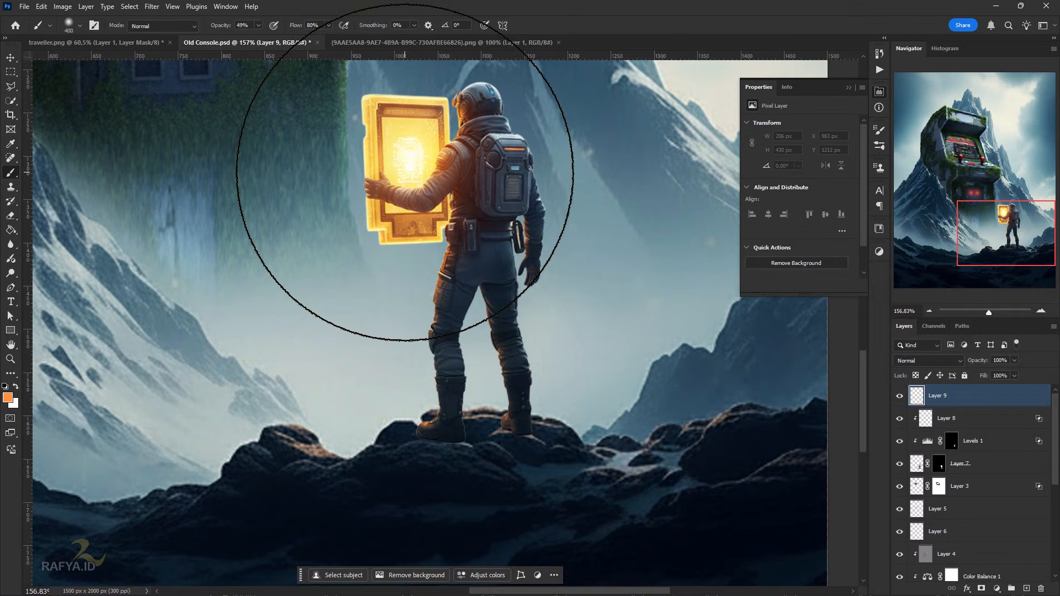
{"action": "key", "text": "bracketleft"}
{"action": "left_click", "coordinate": [405, 174]}
{"action": "left_click", "coordinate": [404, 174]}
{"action": "left_click", "coordinate": [404, 173]}
Stretch the cartridge glow into a horizontal streak at 238.55% width and 42.27% height, and set its blend mode to Screen
{"action": "left_click_drag", "start_coordinate": [411, 180], "coordinate": [422, 257]}
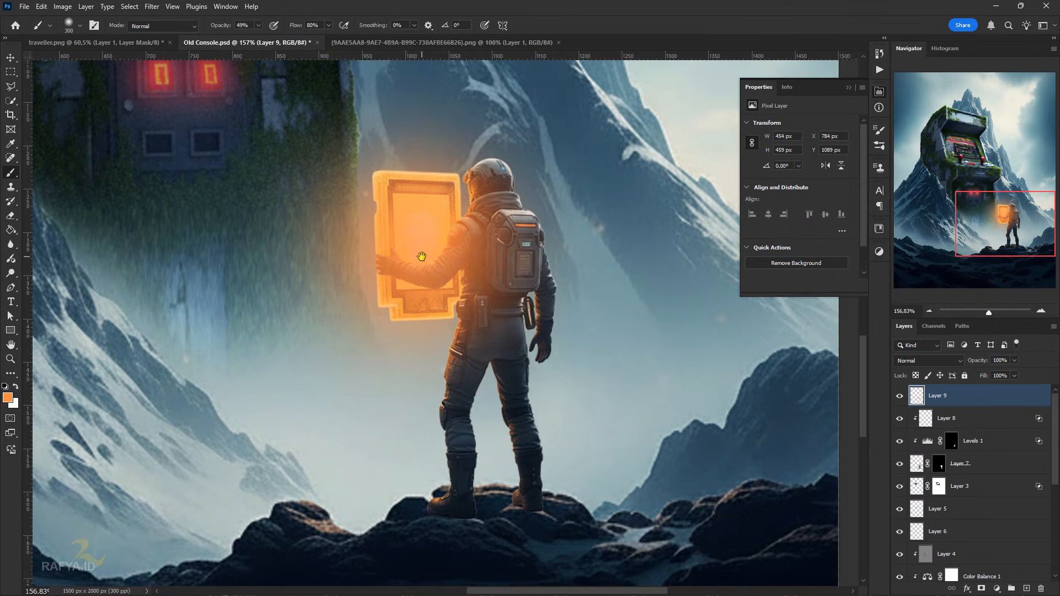
{"action": "key", "text": "ctrl+t"}
{"action": "left_click_drag", "start_coordinate": [417, 454], "coordinate": [552, 332]}
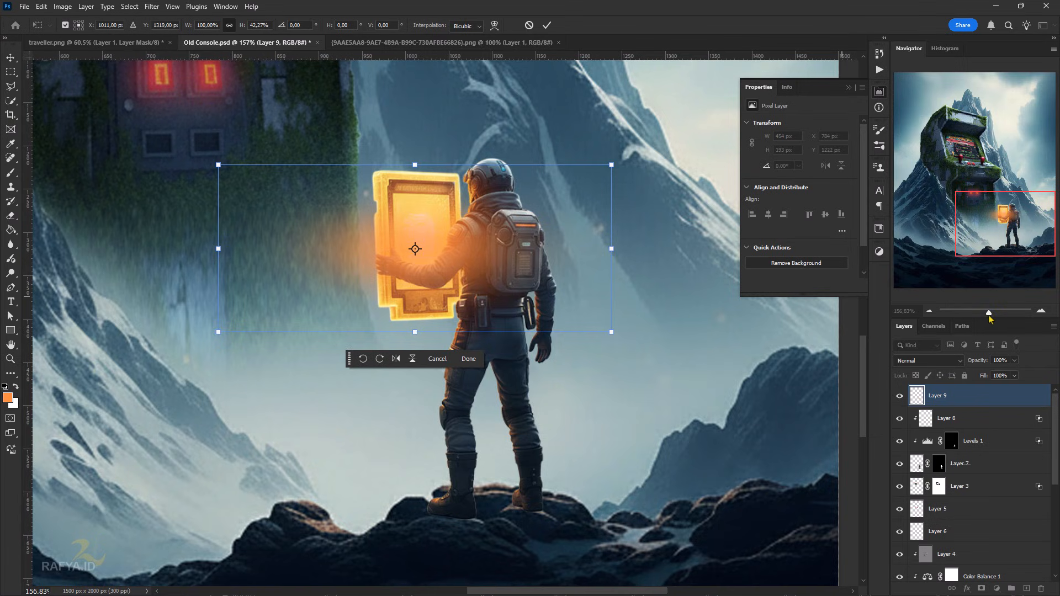
{"action": "left_click_drag", "start_coordinate": [990, 315], "coordinate": [983, 315]}
{"action": "left_click_drag", "start_coordinate": [528, 287], "coordinate": [663, 295]}
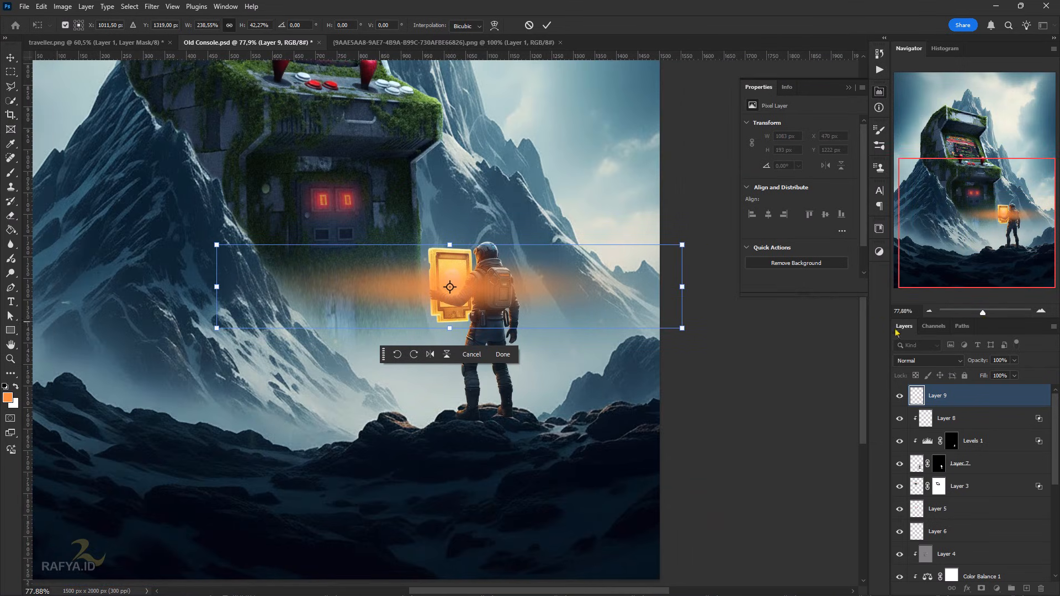
{"action": "left_click", "coordinate": [848, 307]}
{"action": "left_click", "coordinate": [928, 361]}
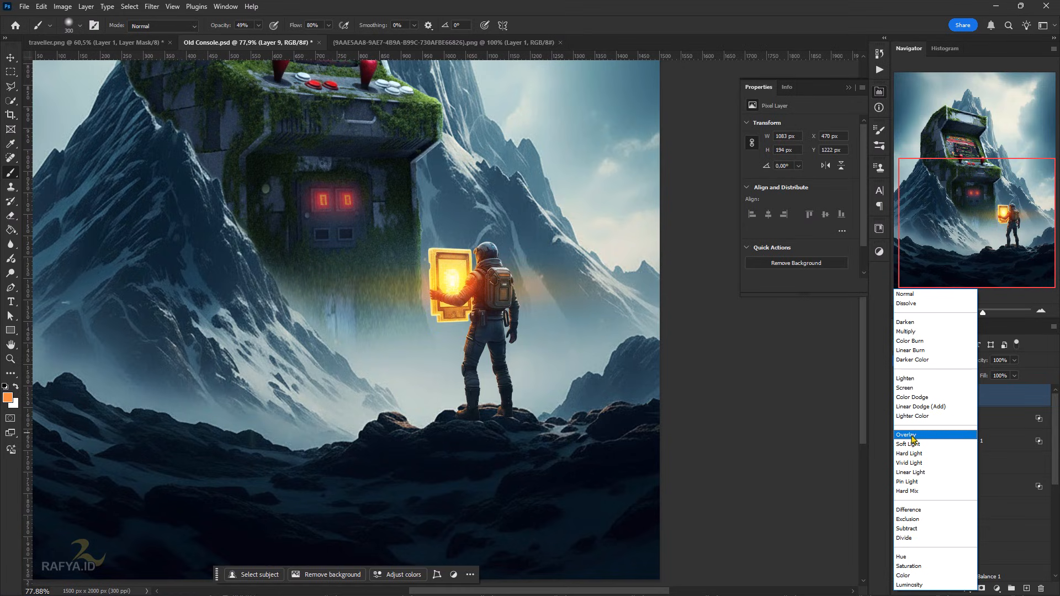
{"action": "left_click", "coordinate": [911, 388]}
Add another layer with a soft orange dab over the cartridge and set its blend mode to Overlay
{"action": "left_click", "coordinate": [1027, 589]}
{"action": "left_click", "coordinate": [450, 287]}
{"action": "left_click", "coordinate": [931, 361]}
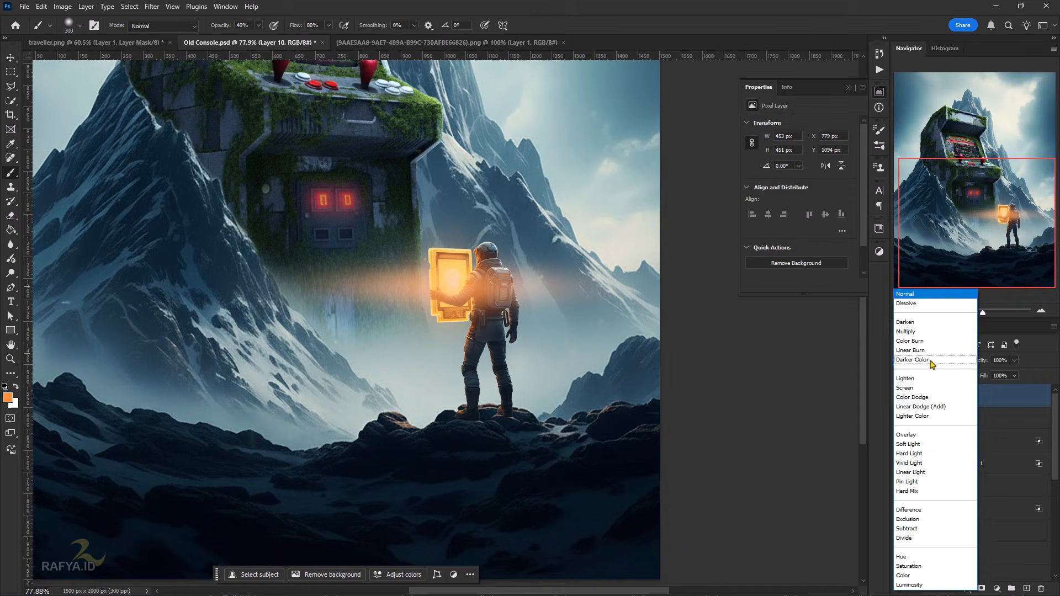
{"action": "left_click", "coordinate": [907, 434]}
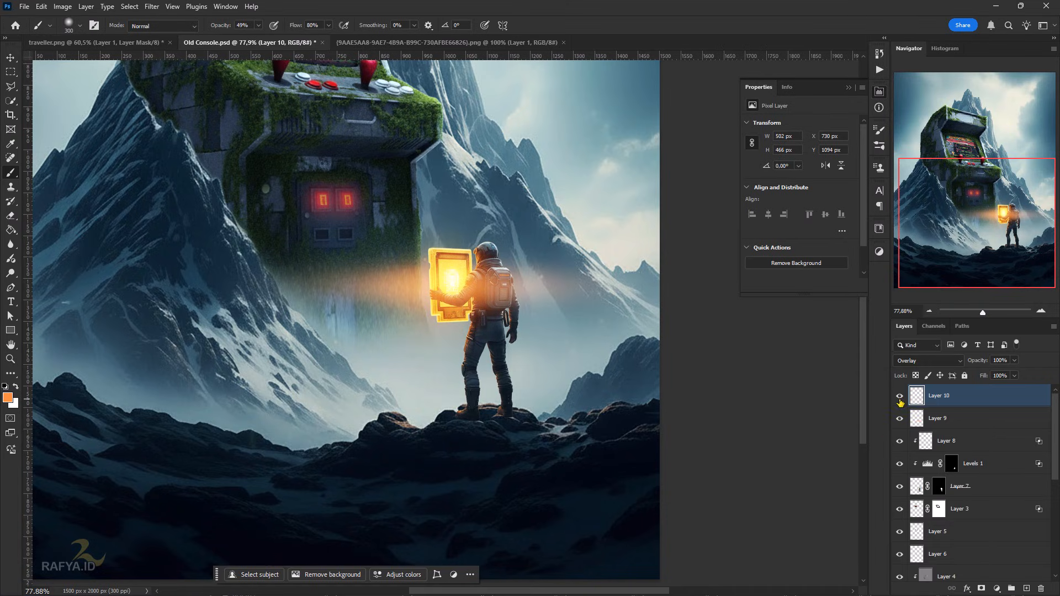
Create a new layer just above the mountain background and paint a soft orange glow over the rocks around the traveller's feet
{"action": "scroll", "coordinate": [1002, 470], "scroll_direction": "down", "scroll_amount": 5}
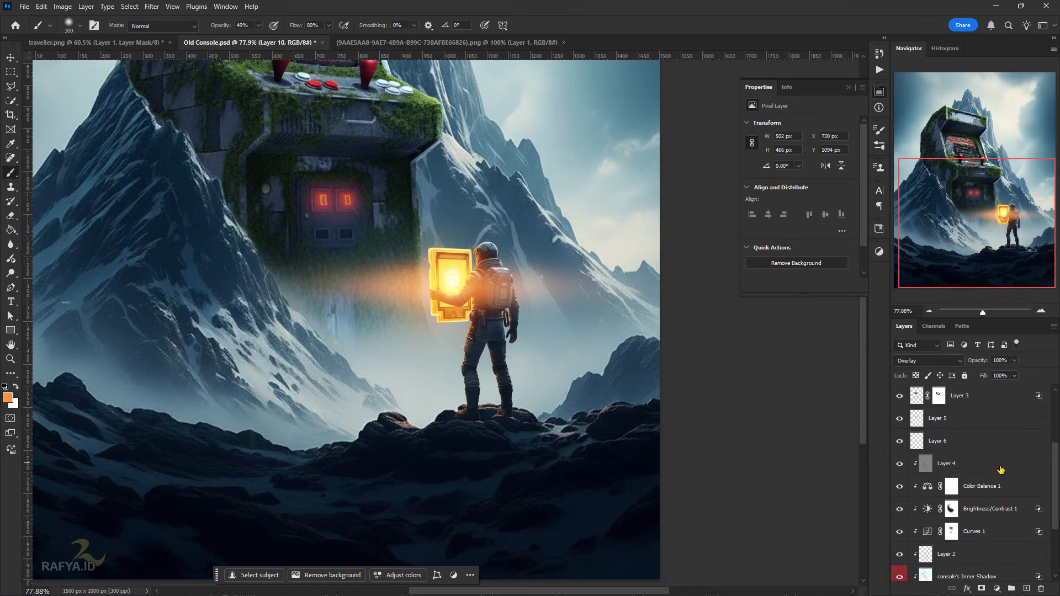
{"action": "scroll", "coordinate": [1002, 470], "scroll_direction": "down", "scroll_amount": 3}
{"action": "left_click", "coordinate": [1027, 588]}
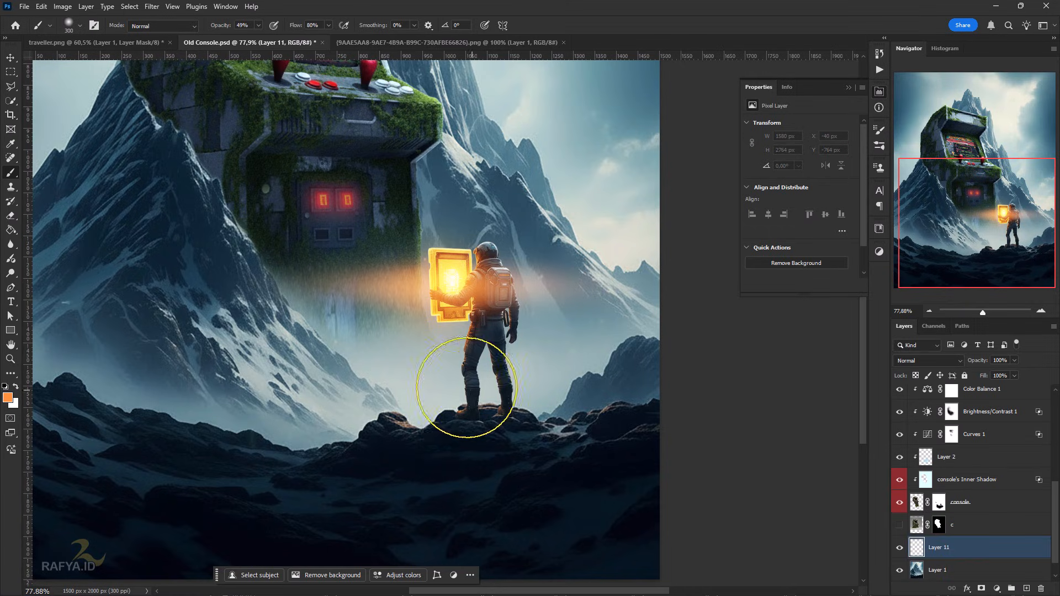
{"action": "right_click", "coordinate": [480, 378]}
{"action": "left_click_drag", "start_coordinate": [486, 365], "coordinate": [486, 372]}
{"action": "left_click", "coordinate": [438, 425]}
{"action": "left_click", "coordinate": [503, 425]}
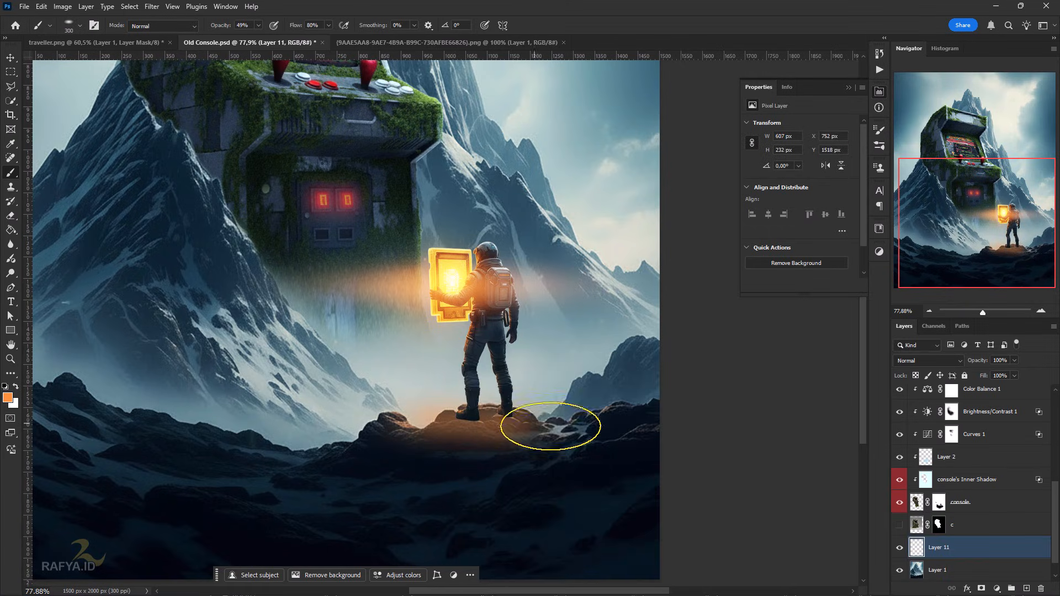
{"action": "left_click", "coordinate": [604, 419]}
{"action": "left_click", "coordinate": [519, 410]}
{"action": "left_click", "coordinate": [406, 428]}
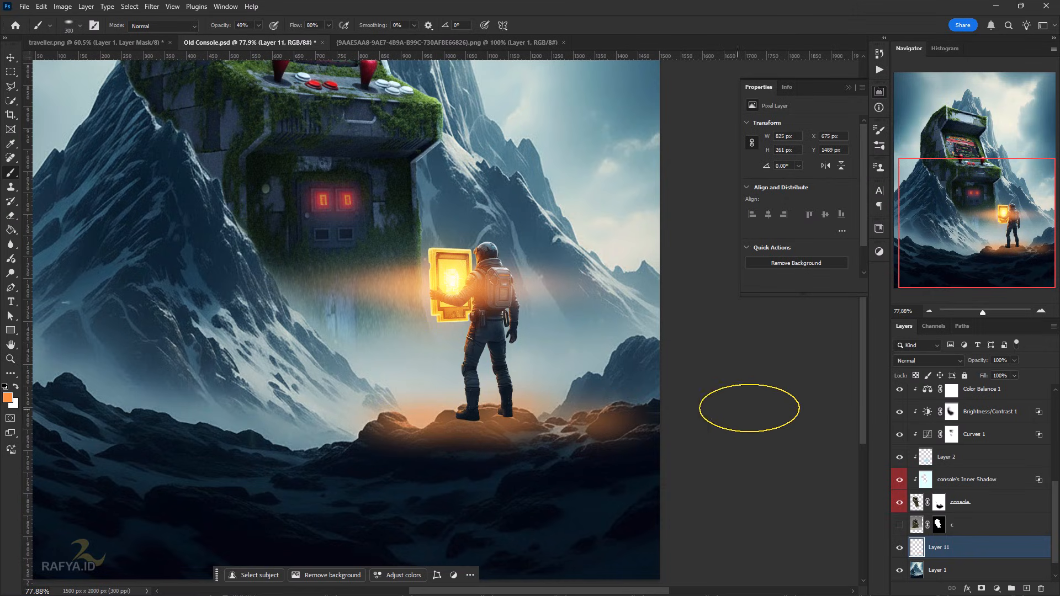
{"action": "left_click", "coordinate": [581, 442]}
Set the rock glow layer's blend mode to Overlay and spread the orange light wider with a 600 px brush
{"action": "left_click", "coordinate": [920, 361]}
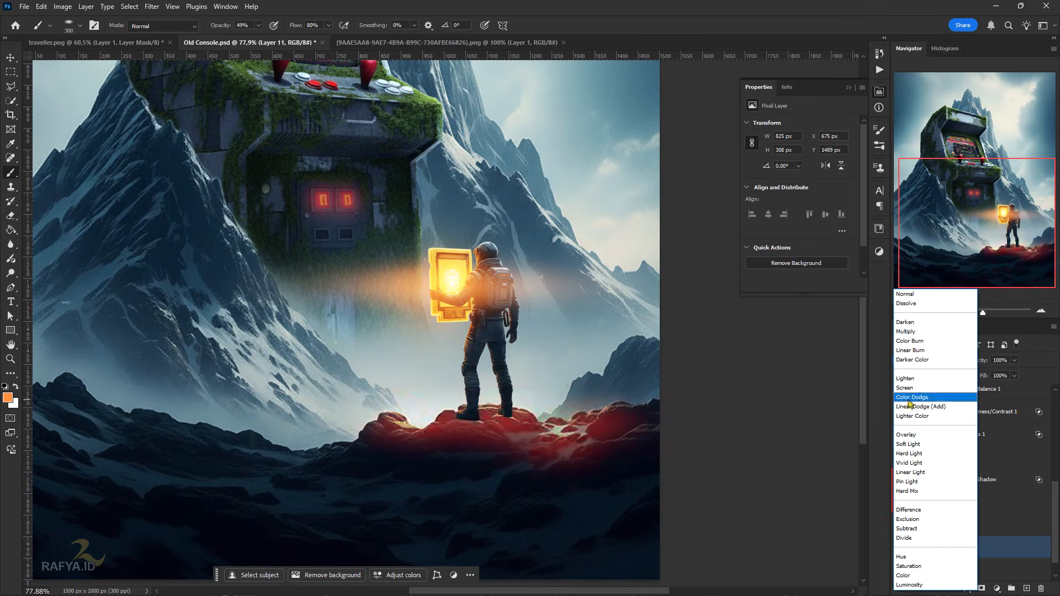
{"action": "left_click", "coordinate": [924, 438]}
{"action": "left_click", "coordinate": [902, 551]}
{"action": "left_click", "coordinate": [902, 550]}
{"action": "key", "text": "bracketright"}
{"action": "key", "text": "bracketright"}
{"action": "key", "text": "bracketright"}
{"action": "left_click", "coordinate": [531, 405]}
{"action": "left_click", "coordinate": [326, 457]}
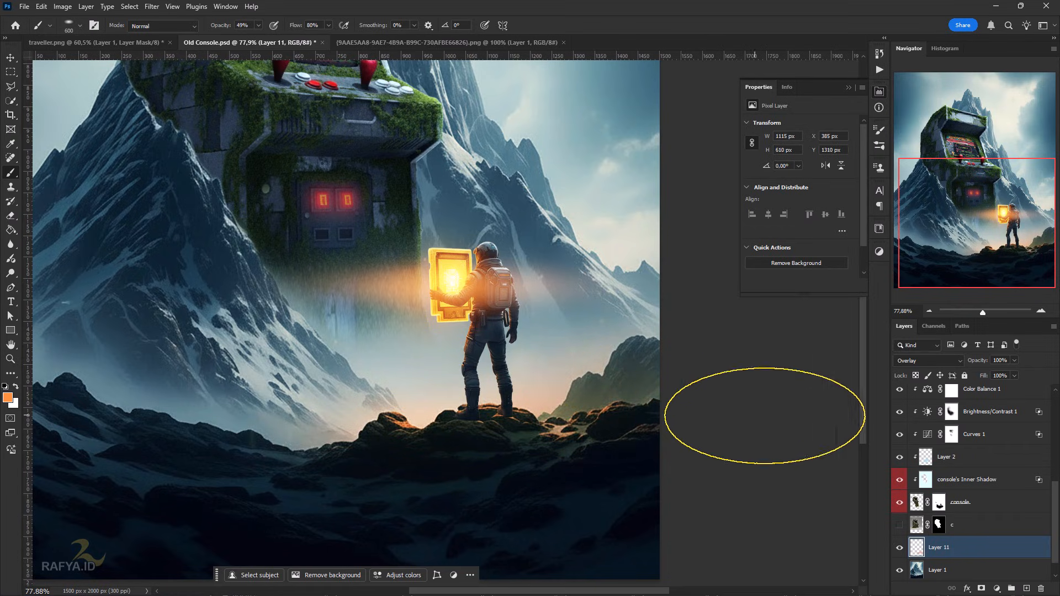
Split the rock glow layer's Underlying Layer Blend If shadow slider to 0 / 68
{"action": "double_click", "coordinate": [980, 548]}
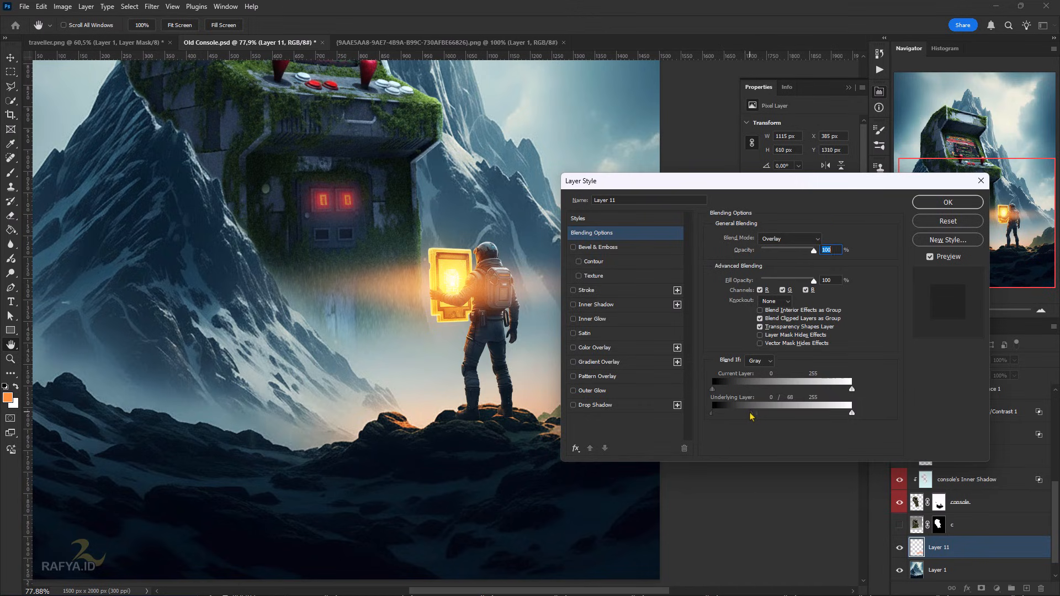
{"action": "left_click", "coordinate": [948, 202]}
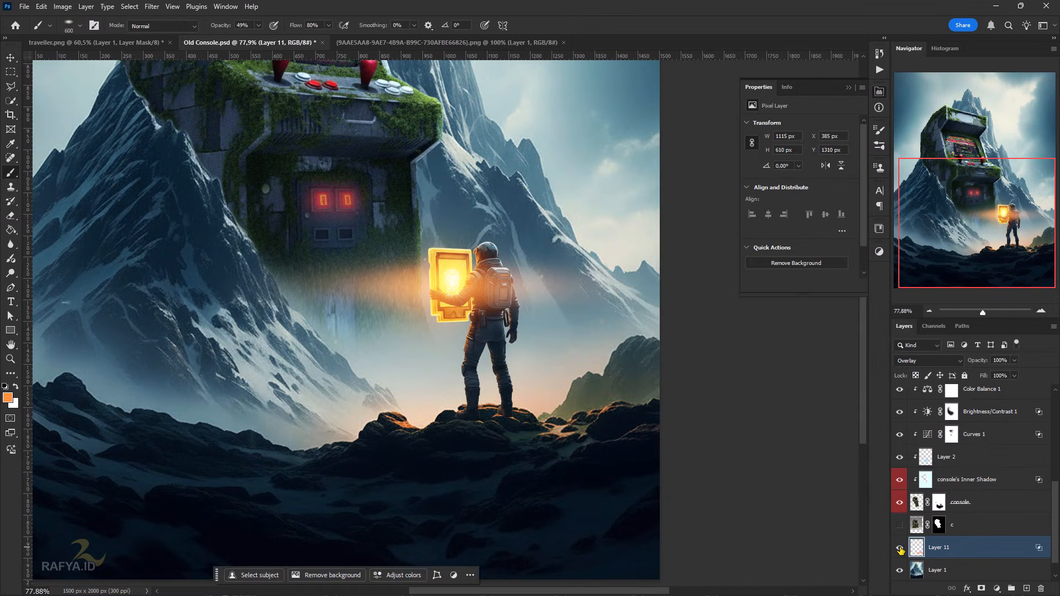
{"action": "key", "text": "ctrl+0"}
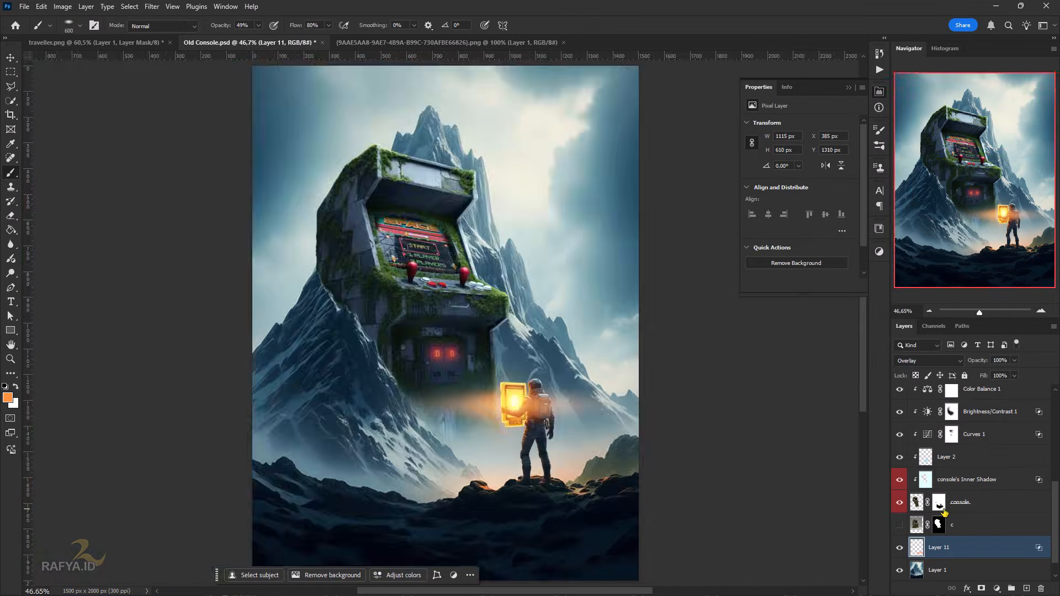
Create a new layer above the rock glow and paint a soft dark blue shadow over the mountain slope beside the arcade machine
{"action": "left_click", "coordinate": [1026, 588]}
{"action": "key", "text": "bracketleft"}
{"action": "key", "text": "bracketleft"}
{"action": "key", "text": "bracketleft"}
{"action": "key", "text": "bracketleft"}
{"action": "key", "text": "bracketleft"}
{"action": "key", "text": "bracketleft"}
{"action": "key", "text": "bracketleft"}
{"action": "key", "text": "bracketleft"}
{"action": "key", "text": "bracketleft"}
{"action": "key", "text": "bracketright"}
{"action": "mouse_move", "coordinate": [333, 307]}
{"action": "left_mouse_down"}
{"action": "mouse_move", "coordinate": [368, 369]}
{"action": "mouse_move", "coordinate": [334, 307]}
{"action": "mouse_move", "coordinate": [309, 318]}
{"action": "mouse_move", "coordinate": [283, 367]}
{"action": "mouse_move", "coordinate": [315, 359]}
{"action": "mouse_move", "coordinate": [307, 381]}
{"action": "left_mouse_up"}
{"action": "key", "text": "bracketright"}
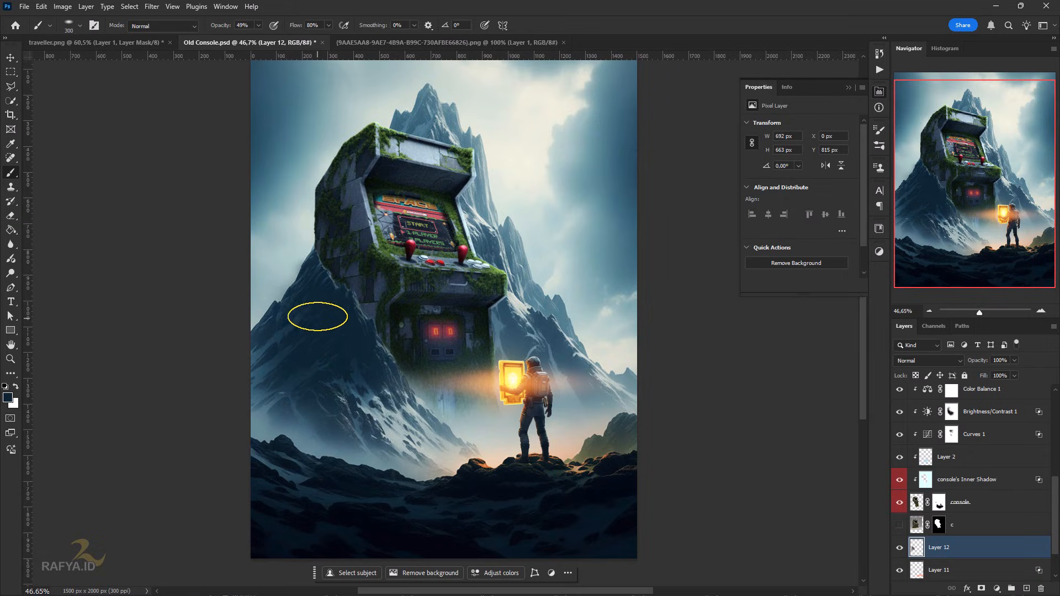
Set the mountain shadow layer's blend mode to Multiply and its opacity to 62%
{"action": "left_click", "coordinate": [929, 360]}
{"action": "left_click", "coordinate": [939, 336]}
{"action": "left_click_drag", "start_coordinate": [987, 360], "coordinate": [976, 362]}
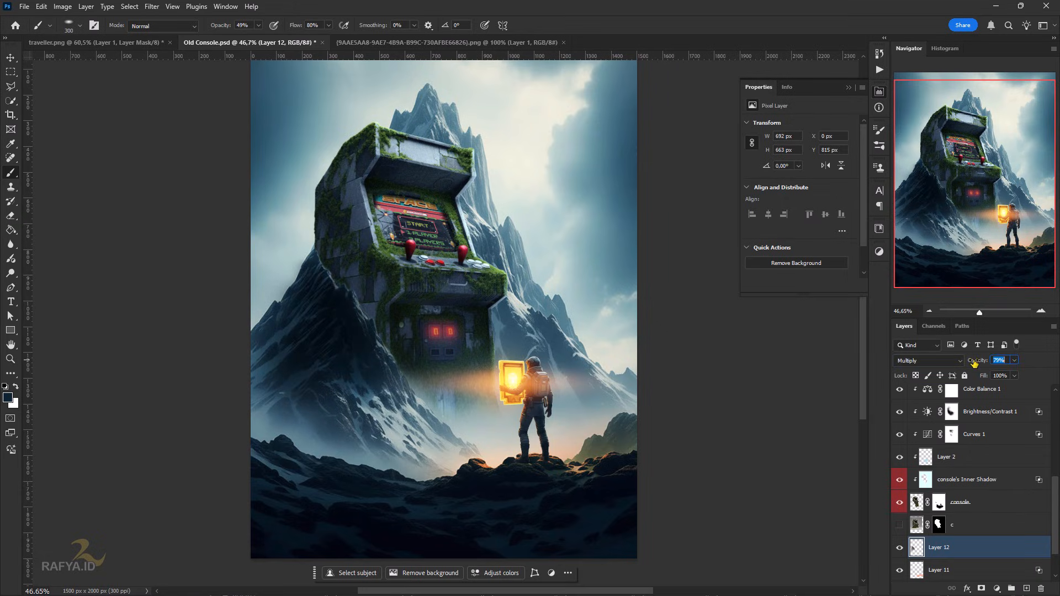
{"action": "left_click", "coordinate": [963, 362]}
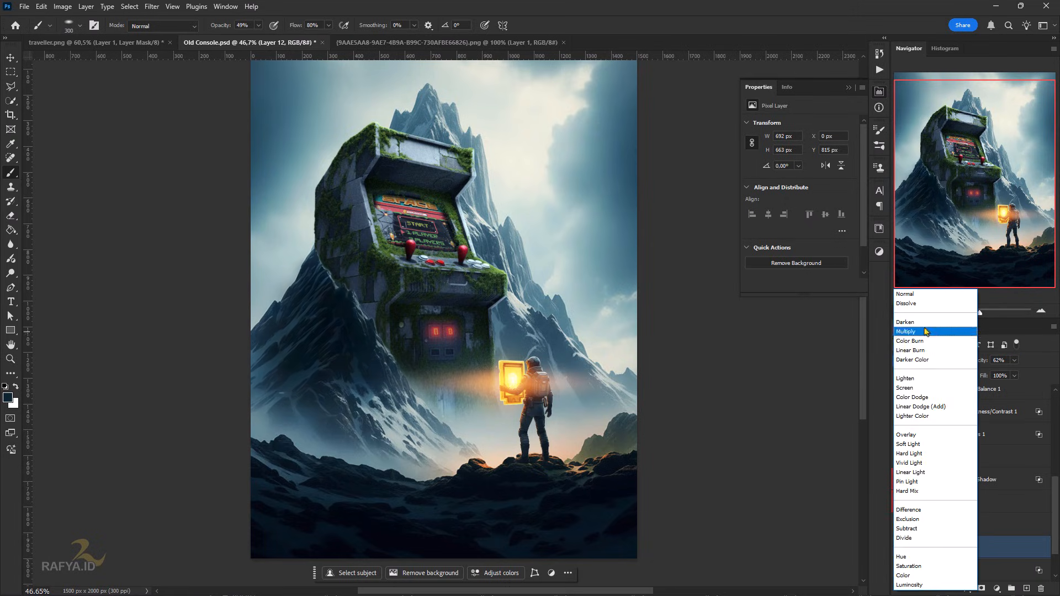
{"action": "left_click", "coordinate": [926, 331]}
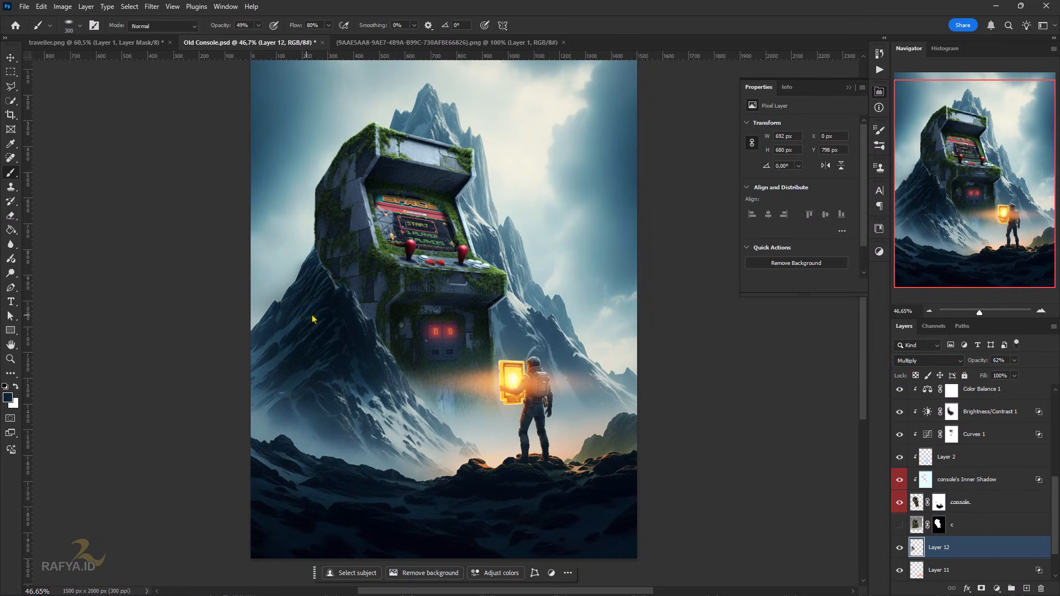
Adjust the mountain shadow layer's Underlying Layer Blend If shadow slider and reduce its opacity further
{"action": "double_click", "coordinate": [994, 557]}
{"action": "mouse_move", "coordinate": [712, 413]}
{"action": "left_mouse_down"}
{"action": "mouse_move", "coordinate": [834, 414]}
{"action": "mouse_move", "coordinate": [729, 418]}
{"action": "left_mouse_up"}
{"action": "left_click", "coordinate": [947, 203]}
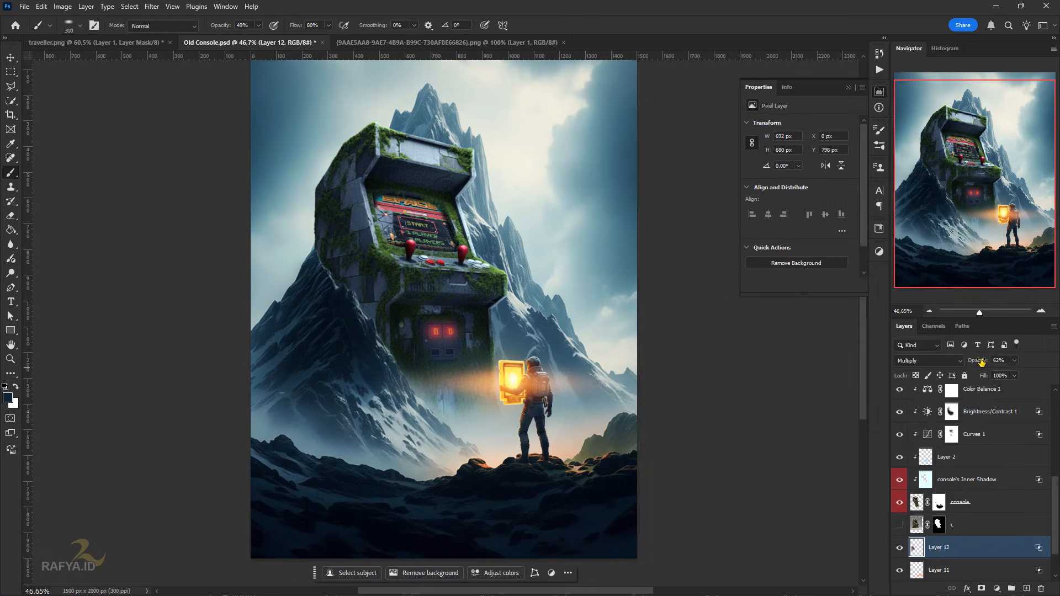
{"action": "left_click_drag", "start_coordinate": [975, 362], "coordinate": [966, 362]}
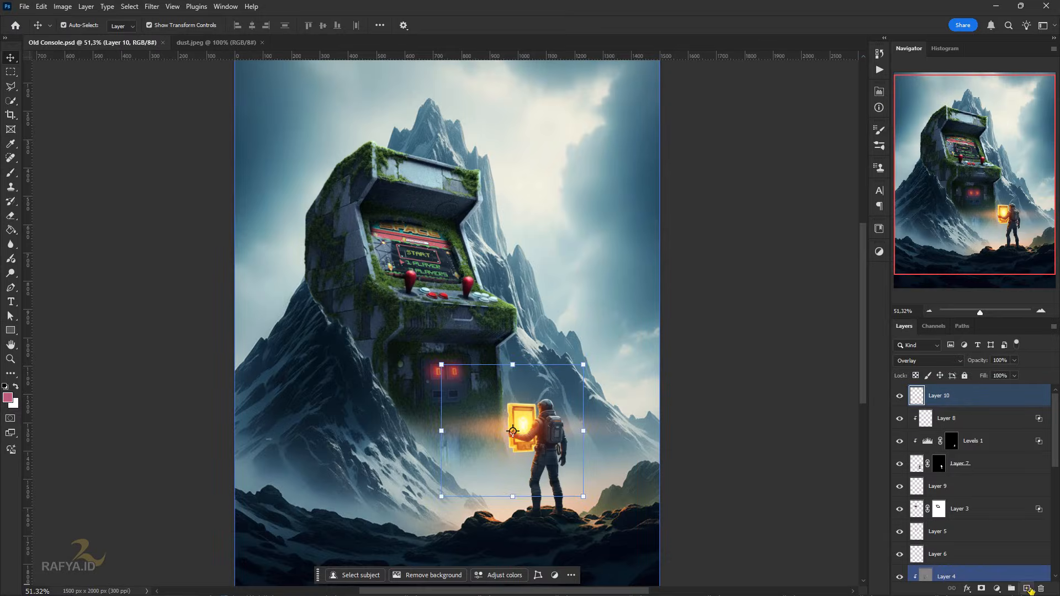
Create a new top layer, brush soft orange light over the arcade screen, and set the layer's blend mode to Color Dodge
{"action": "left_click", "coordinate": [1028, 589]}
{"action": "key", "text": "b"}
{"action": "key", "text": "bracketleft"}
{"action": "left_click", "coordinate": [408, 221]}
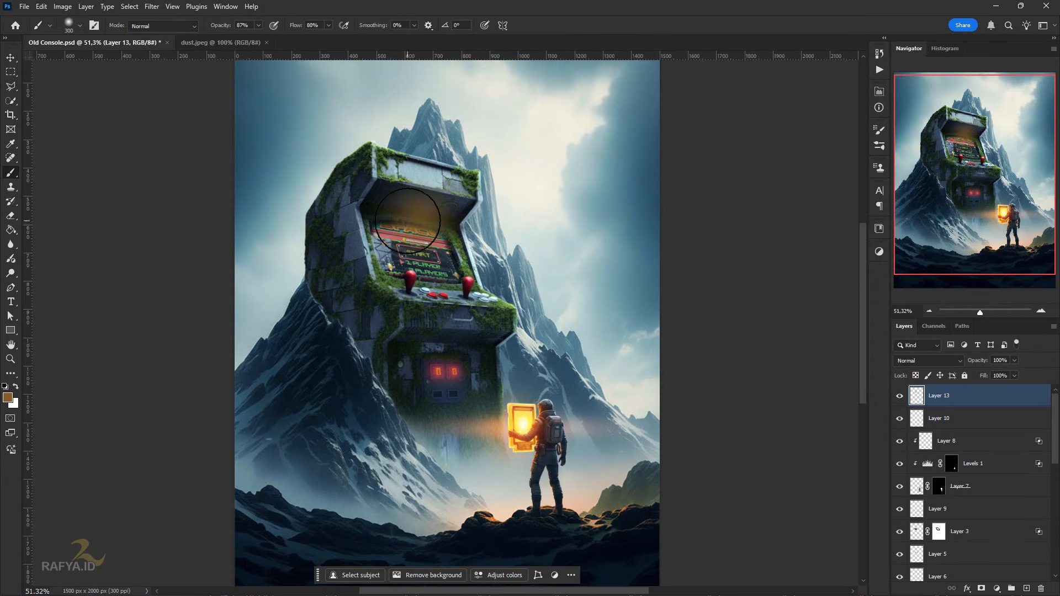
{"action": "left_click", "coordinate": [447, 234]}
{"action": "left_click", "coordinate": [928, 361]}
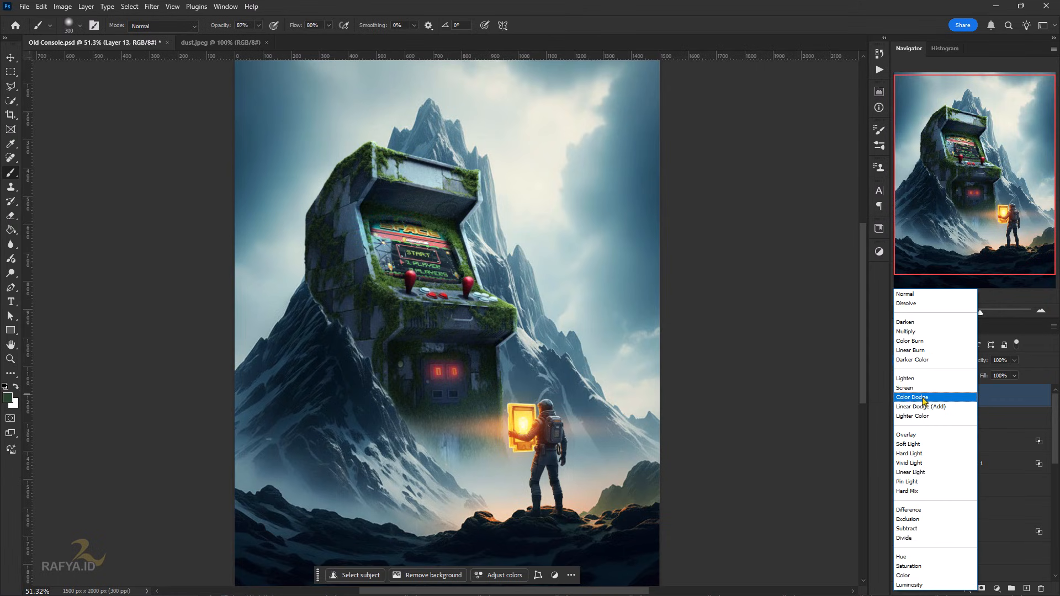
{"action": "left_click", "coordinate": [924, 398]}
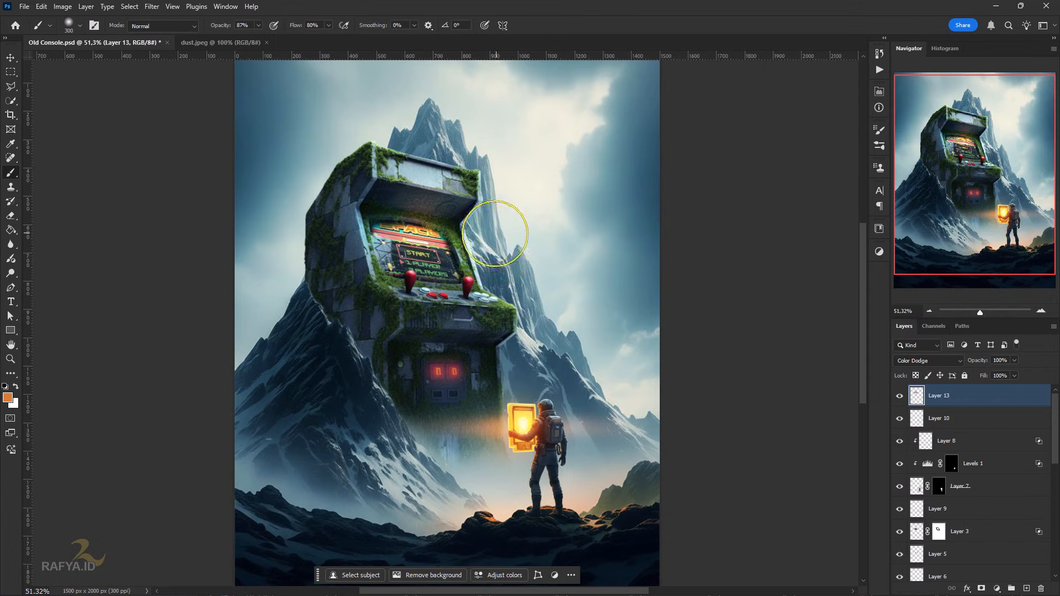
Add more glow to the arcade screen in colours sampled from its graphics and set the glow layer's opacity to 51%
{"action": "left_click", "coordinate": [413, 226]}
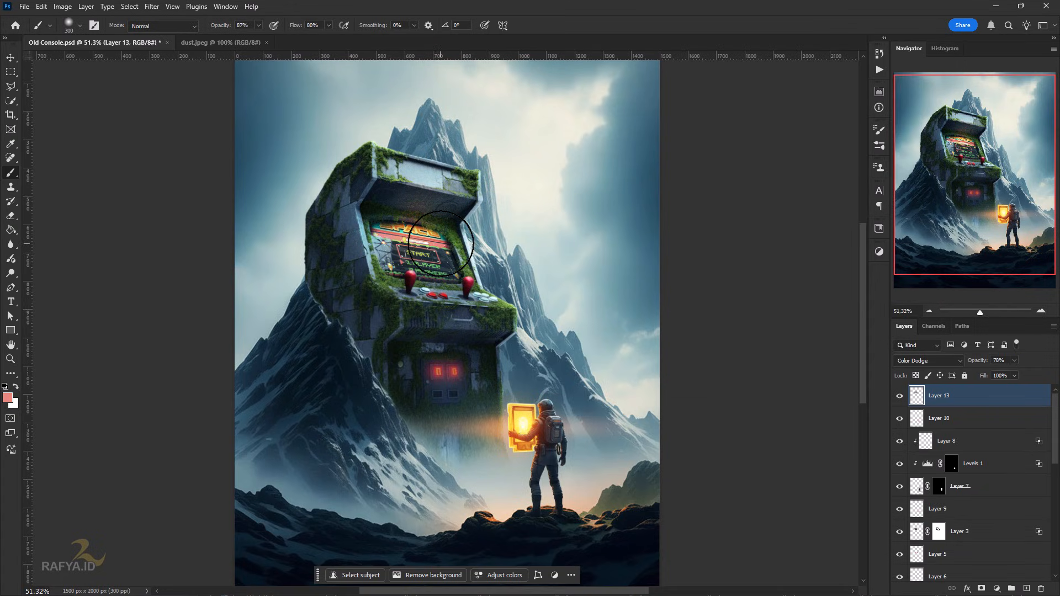
{"action": "left_click", "coordinate": [423, 264], "text": "alt"}
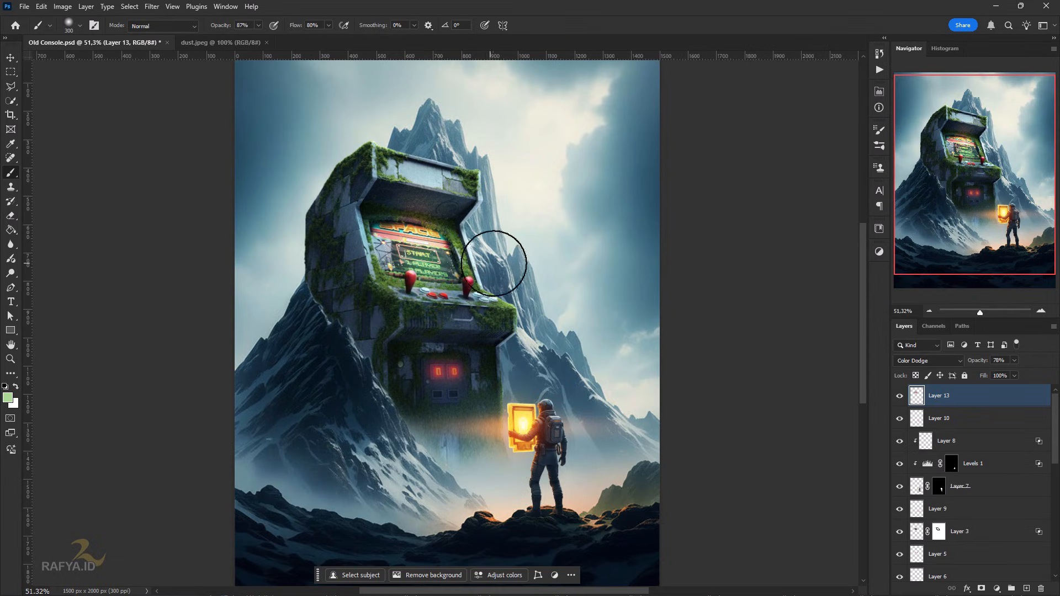
{"action": "left_click_drag", "start_coordinate": [983, 365], "coordinate": [971, 364]}
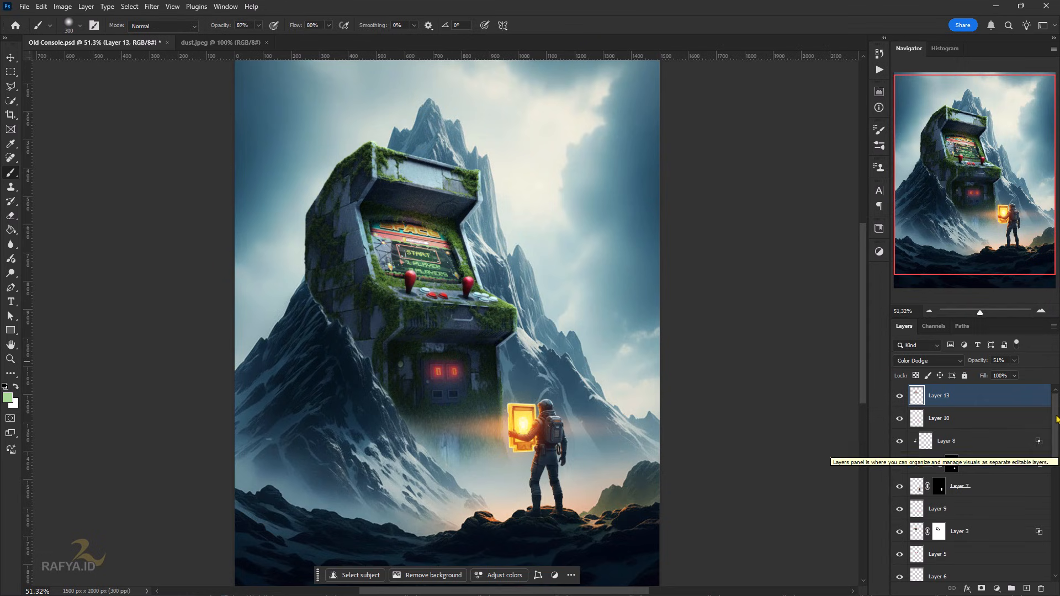
Paste the dust image as a new top layer and set its blend mode to Screen
{"action": "key", "text": "ctrl+v"}
{"action": "left_click", "coordinate": [923, 361]}
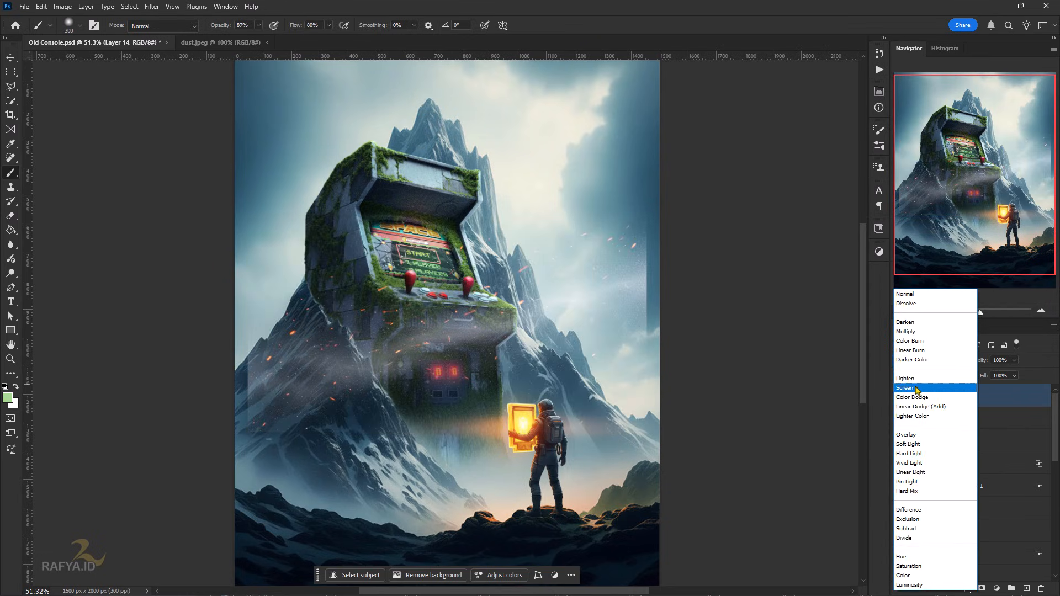
{"action": "left_click", "coordinate": [906, 388]}
Enlarge, tilt and reposition the dust layer so its sparks cover the lower half of the scene
{"action": "key", "text": "ctrl+t"}
{"action": "left_click_drag", "start_coordinate": [980, 313], "coordinate": [978, 313]}
{"action": "left_click_drag", "start_coordinate": [558, 376], "coordinate": [618, 390]}
{"action": "left_click_drag", "start_coordinate": [580, 346], "coordinate": [588, 459]}
{"action": "left_click_drag", "start_coordinate": [628, 317], "coordinate": [746, 251]}
{"action": "left_click_drag", "start_coordinate": [637, 305], "coordinate": [614, 302]}
{"action": "left_click_drag", "start_coordinate": [473, 256], "coordinate": [475, 242], "text": "shift"}
{"action": "key", "text": "Return"}
{"action": "key", "text": "b"}
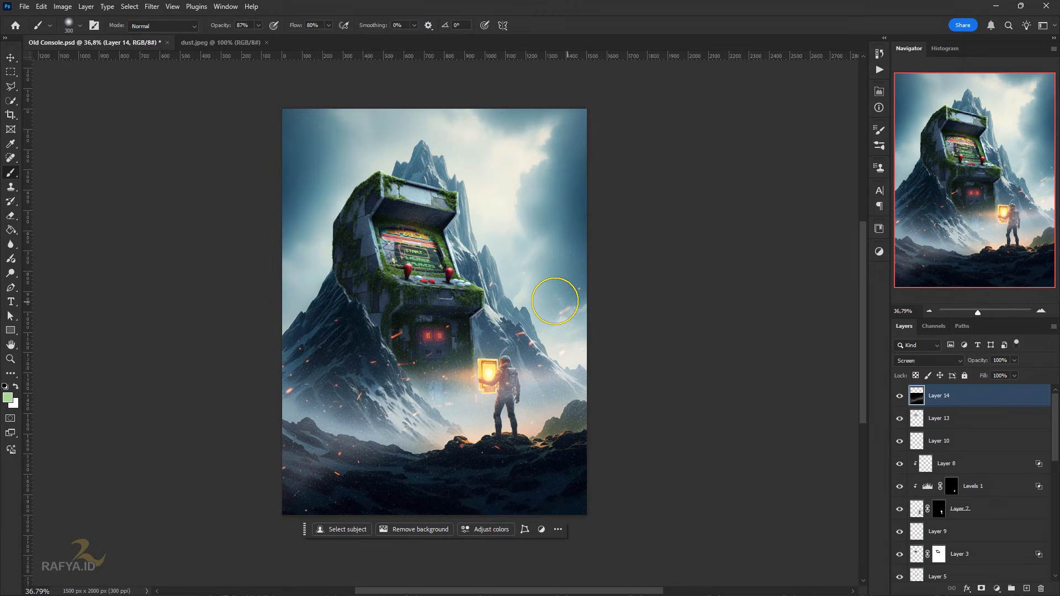
Darken the dust layer's haze with Levels and lower the layer's opacity to 69%
{"action": "scroll", "coordinate": [523, 294], "scroll_direction": "up", "scroll_amount": 1}
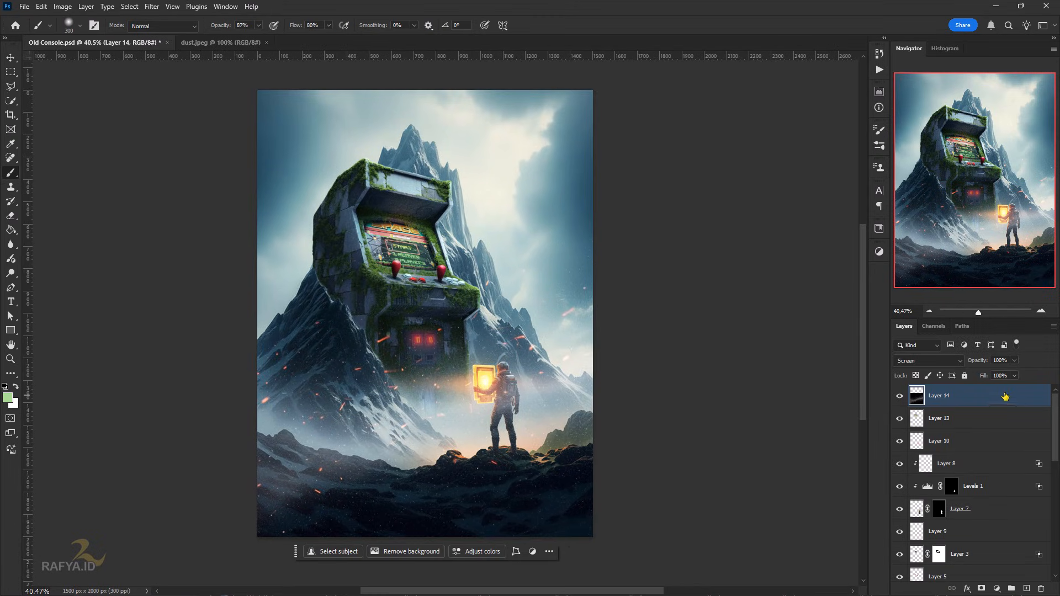
{"action": "key", "text": "ctrl+l"}
{"action": "left_click_drag", "start_coordinate": [582, 251], "coordinate": [590, 253]}
{"action": "left_click", "coordinate": [689, 153]}
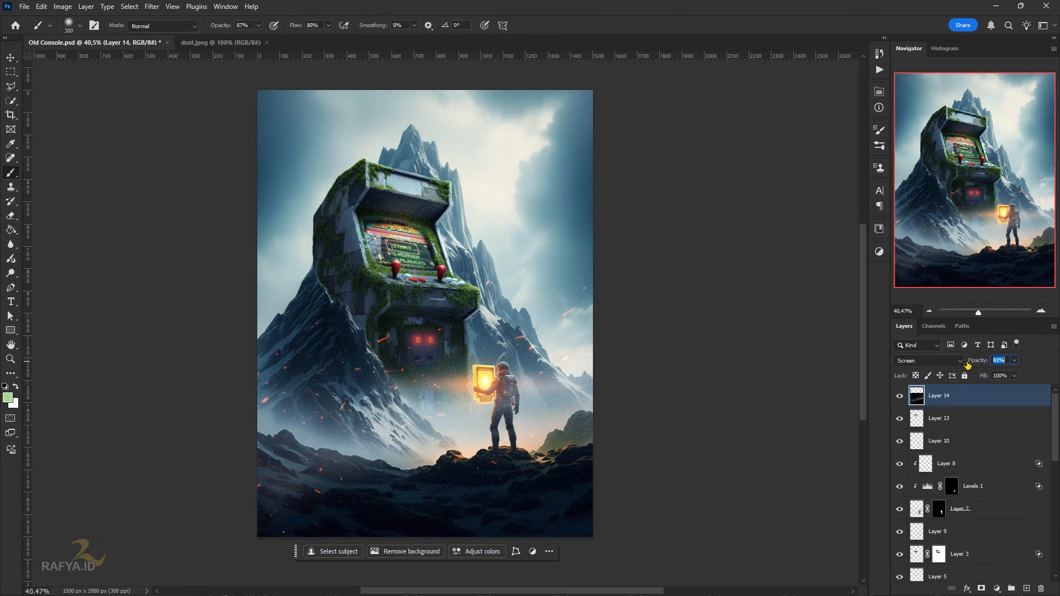
Duplicate the dust layer and place the copy over the sky and arcade machine, scaled to 148.97% and rotated 17.60°
{"action": "key", "text": "ctrl+j"}
{"action": "key", "text": "ctrl+t"}
{"action": "left_click_drag", "start_coordinate": [734, 354], "coordinate": [726, 502]}
{"action": "right_click", "coordinate": [504, 251]}
{"action": "left_click", "coordinate": [529, 239]}
{"action": "mouse_move", "coordinate": [686, 407]}
{"action": "left_mouse_down"}
{"action": "mouse_move", "coordinate": [664, 425]}
{"action": "mouse_move", "coordinate": [684, 410]}
{"action": "left_mouse_up"}
{"action": "left_click_drag", "start_coordinate": [735, 492], "coordinate": [767, 527]}
{"action": "mouse_move", "coordinate": [721, 447]}
{"action": "left_mouse_down"}
{"action": "mouse_move", "coordinate": [730, 426]}
{"action": "mouse_move", "coordinate": [717, 433]}
{"action": "left_mouse_up"}
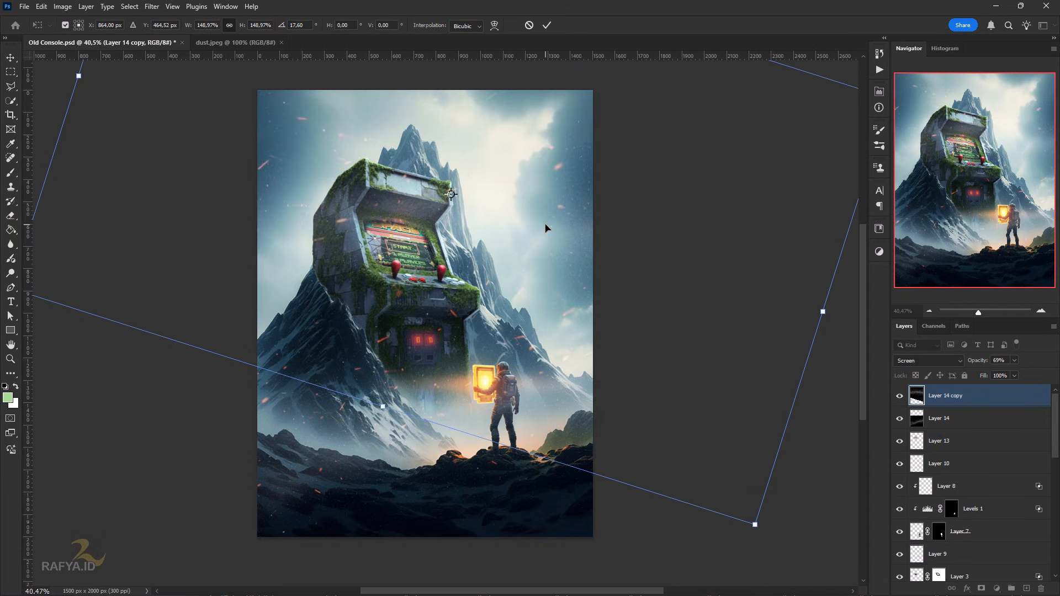
{"action": "key", "text": "Return"}
{"action": "key", "text": "b"}
Desaturate the dust copy to -69 with Hue/Saturation and lower its opacity to 51%
{"action": "key", "text": "ctrl+u"}
{"action": "left_click_drag", "start_coordinate": [774, 254], "coordinate": [739, 254]}
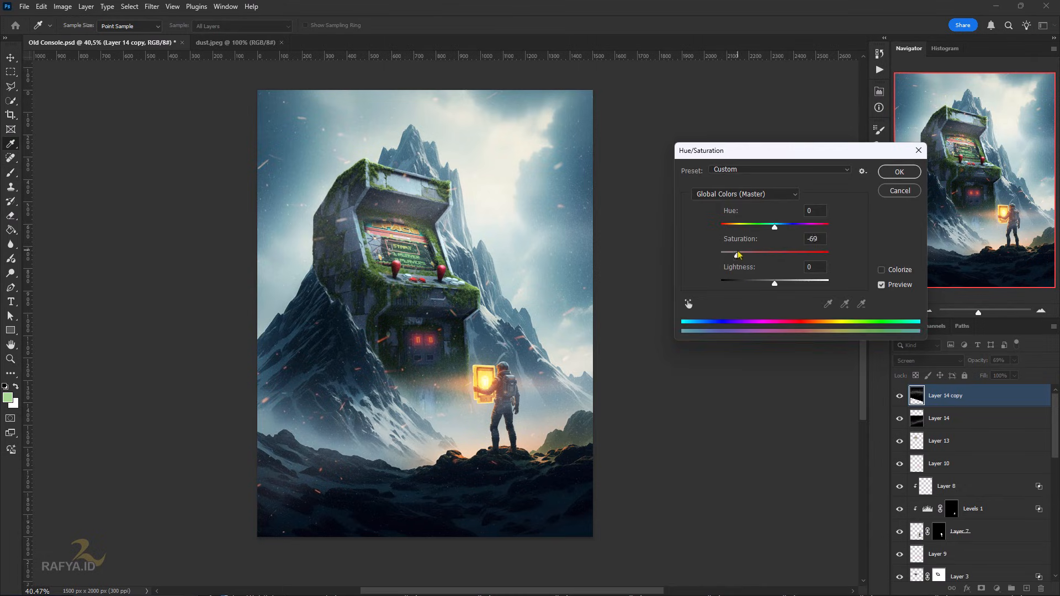
{"action": "key", "text": "Return"}
{"action": "mouse_move", "coordinate": [974, 363]}
{"action": "left_mouse_down"}
{"action": "mouse_move", "coordinate": [955, 363]}
{"action": "mouse_move", "coordinate": [968, 362]}
{"action": "left_mouse_up"}
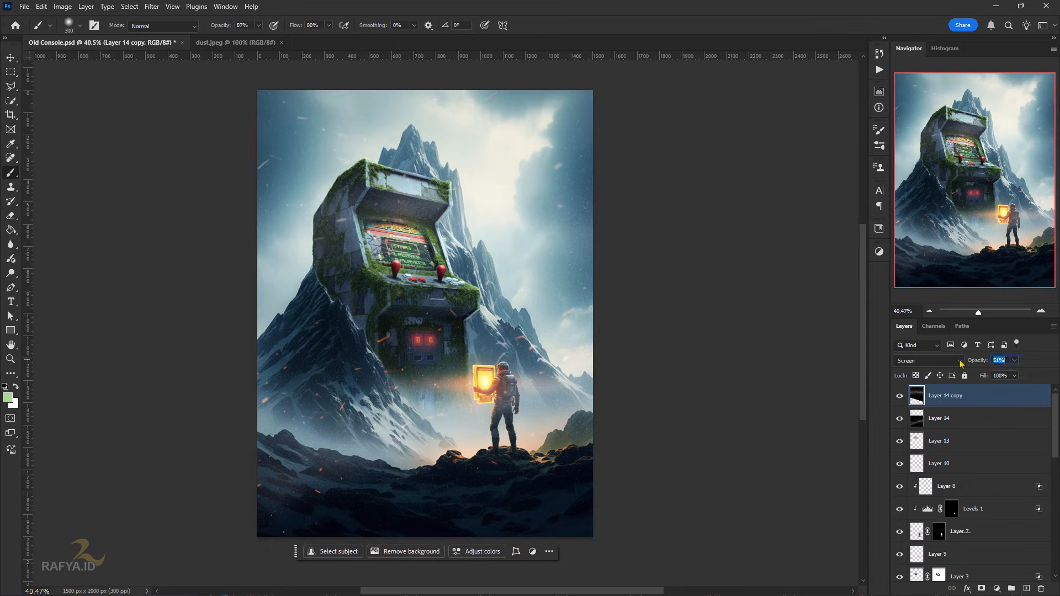
Mask the original dust layer and fade it over the lower foreground and both sides with a 700 px black brush at 42% opacity
{"action": "left_click", "coordinate": [950, 418]}
{"action": "left_click", "coordinate": [981, 588]}
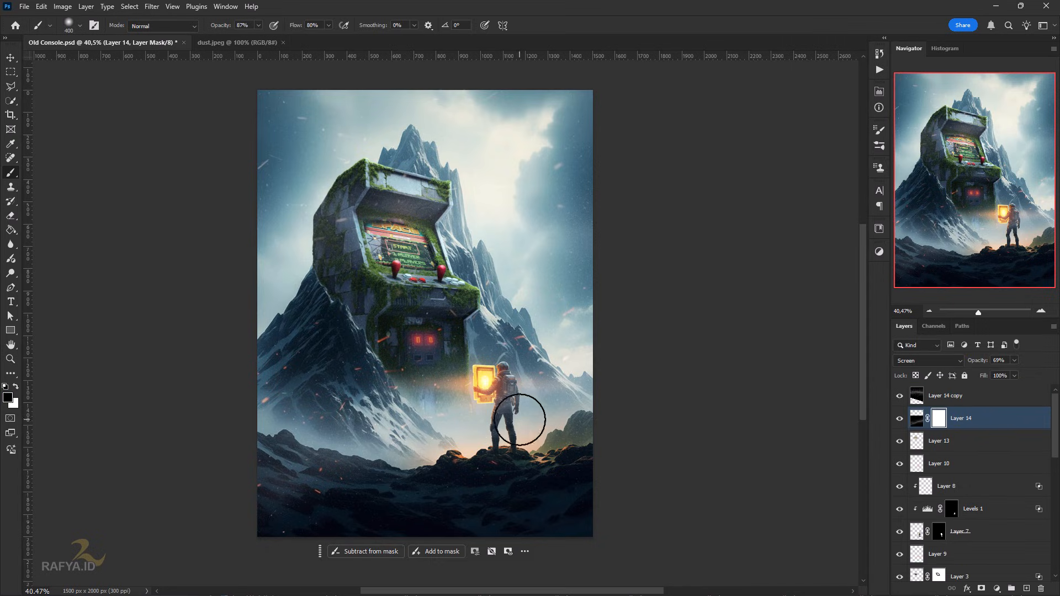
{"action": "key", "text": "bracketright"}
{"action": "key", "text": "bracketright"}
{"action": "key", "text": "bracketright"}
{"action": "left_click", "coordinate": [316, 474]}
{"action": "key", "text": "ctrl+z"}
{"action": "left_click_drag", "start_coordinate": [222, 27], "coordinate": [196, 29]}
{"action": "left_click", "coordinate": [310, 472]}
{"action": "mouse_move", "coordinate": [282, 478]}
{"action": "left_mouse_down"}
{"action": "mouse_move", "coordinate": [274, 360]}
{"action": "mouse_move", "coordinate": [306, 390]}
{"action": "mouse_move", "coordinate": [230, 485]}
{"action": "left_mouse_up"}
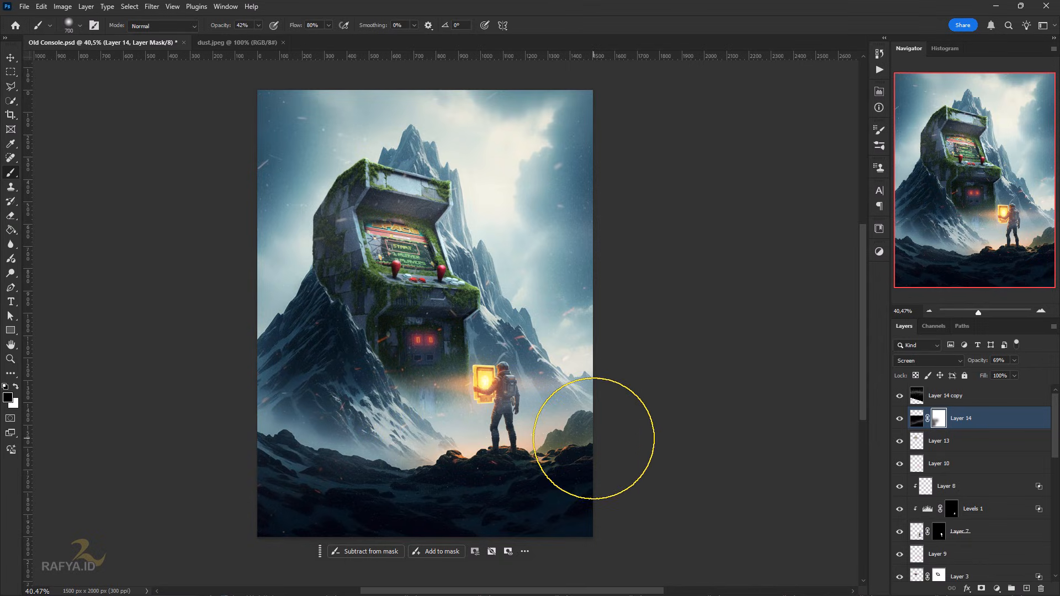
{"action": "mouse_move", "coordinate": [583, 418]}
{"action": "left_mouse_down"}
{"action": "mouse_move", "coordinate": [620, 396]}
{"action": "mouse_move", "coordinate": [662, 424]}
{"action": "left_mouse_up"}
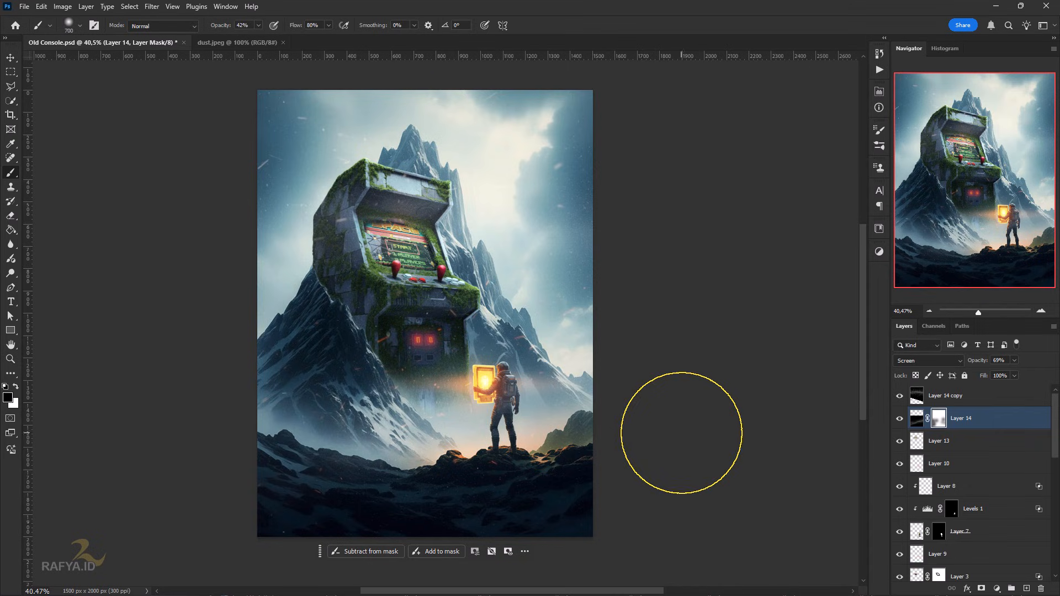
Add a Curves adjustment on top, lowering the blue channel's white output to 244 and setting a red midpoint from input 137 to output 135
{"action": "left_click", "coordinate": [946, 396]}
{"action": "left_click", "coordinate": [997, 589]}
{"action": "left_click", "coordinate": [988, 443]}
{"action": "left_click", "coordinate": [795, 139]}
{"action": "left_click", "coordinate": [784, 178]}
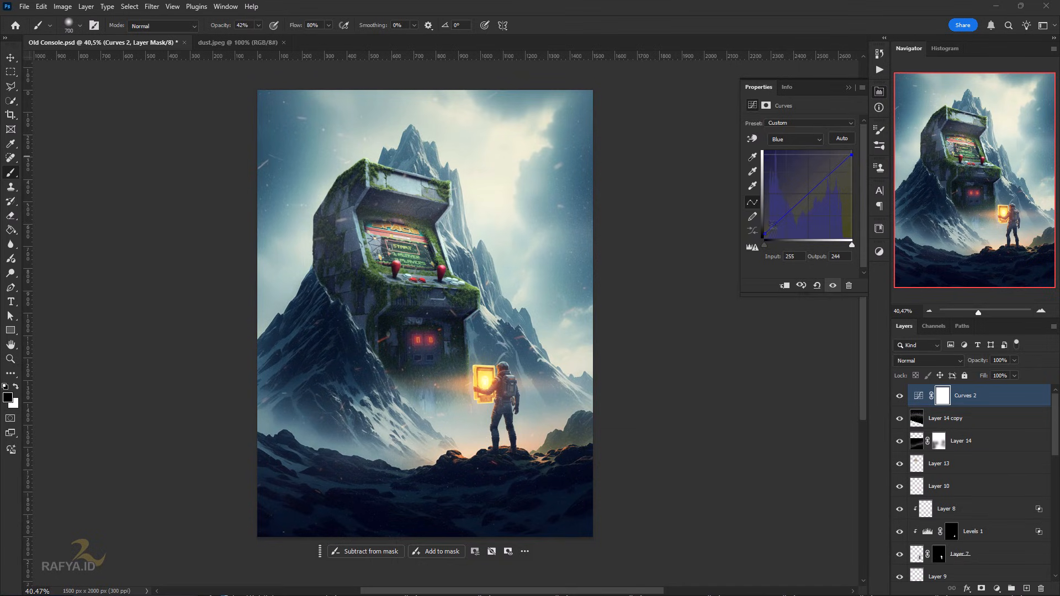
{"action": "key", "text": "alt+3"}
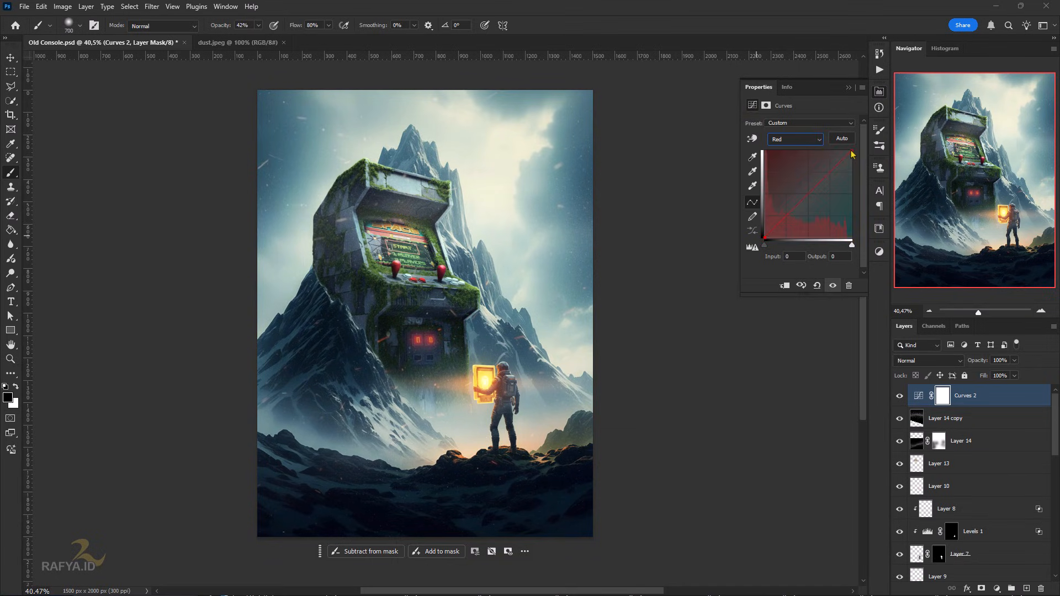
{"action": "left_click_drag", "start_coordinate": [843, 144], "coordinate": [862, 141]}
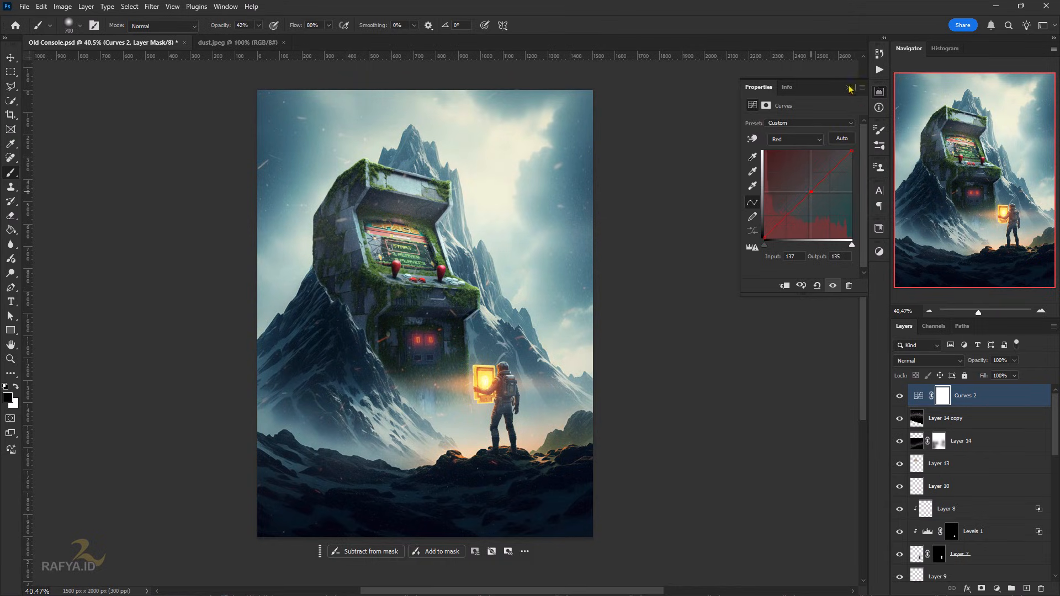
{"action": "left_click", "coordinate": [850, 89]}
Add a Color Balance adjustment on top and set the highlights' cyan-red value to -21
{"action": "left_click", "coordinate": [918, 396]}
{"action": "left_click", "coordinate": [997, 589]}
{"action": "left_click", "coordinate": [1000, 491]}
{"action": "left_click", "coordinate": [809, 125]}
{"action": "left_click", "coordinate": [784, 154]}
{"action": "left_click_drag", "start_coordinate": [785, 148], "coordinate": [777, 149]}
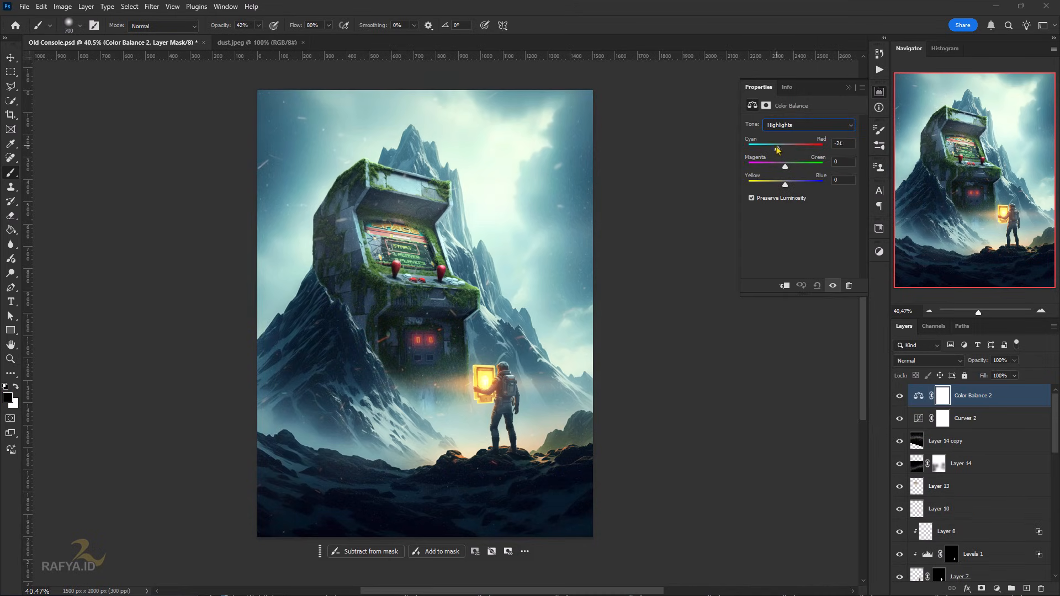
Invert the Color Balance mask and reveal the cyan tint over the bright sky beside the arcade machine with a 1200 px white brush
{"action": "left_click", "coordinate": [943, 402]}
{"action": "key", "text": "ctrl+i"}
{"action": "key", "text": "x"}
{"action": "key", "text": "bracketright"}
{"action": "mouse_move", "coordinate": [500, 202]}
{"action": "left_mouse_down"}
{"action": "mouse_move", "coordinate": [486, 131]}
{"action": "mouse_move", "coordinate": [457, 277]}
{"action": "mouse_move", "coordinate": [522, 318]}
{"action": "left_mouse_up"}
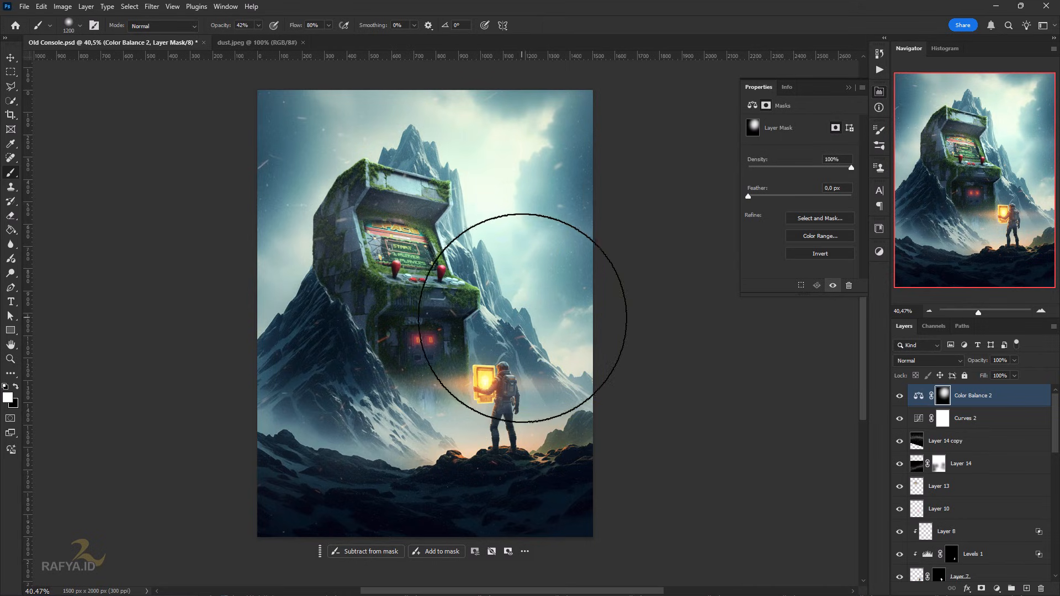
Add another Color Balance adjustment with highlights at +7 cyan-red and -16 yellow-blue
{"action": "left_click", "coordinate": [1011, 589]}
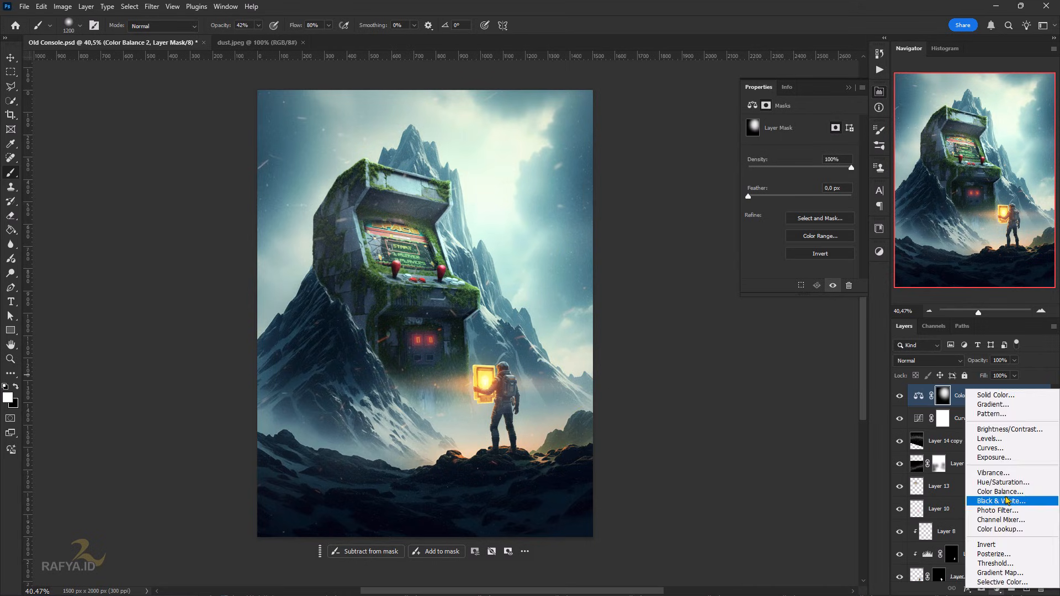
{"action": "left_click", "coordinate": [989, 492]}
{"action": "left_click", "coordinate": [796, 125]}
{"action": "left_click", "coordinate": [785, 148]}
{"action": "left_click_drag", "start_coordinate": [791, 147], "coordinate": [788, 148]}
{"action": "left_click_drag", "start_coordinate": [785, 184], "coordinate": [781, 187]}
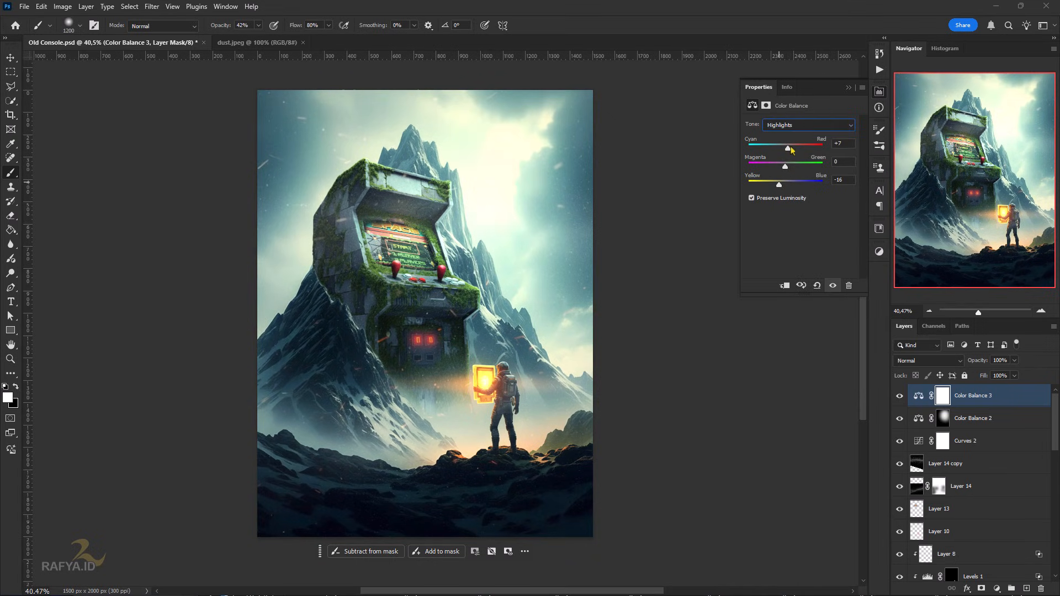
Invert the new Color Balance mask and paint the warm tint back around the traveller and the machine's base with an 800 px white brush
{"action": "left_click", "coordinate": [937, 395]}
{"action": "key", "text": "ctrl+i"}
{"action": "key", "text": "bracketleft"}
{"action": "key", "text": "bracketleft"}
{"action": "key", "text": "bracketleft"}
{"action": "key", "text": "bracketleft"}
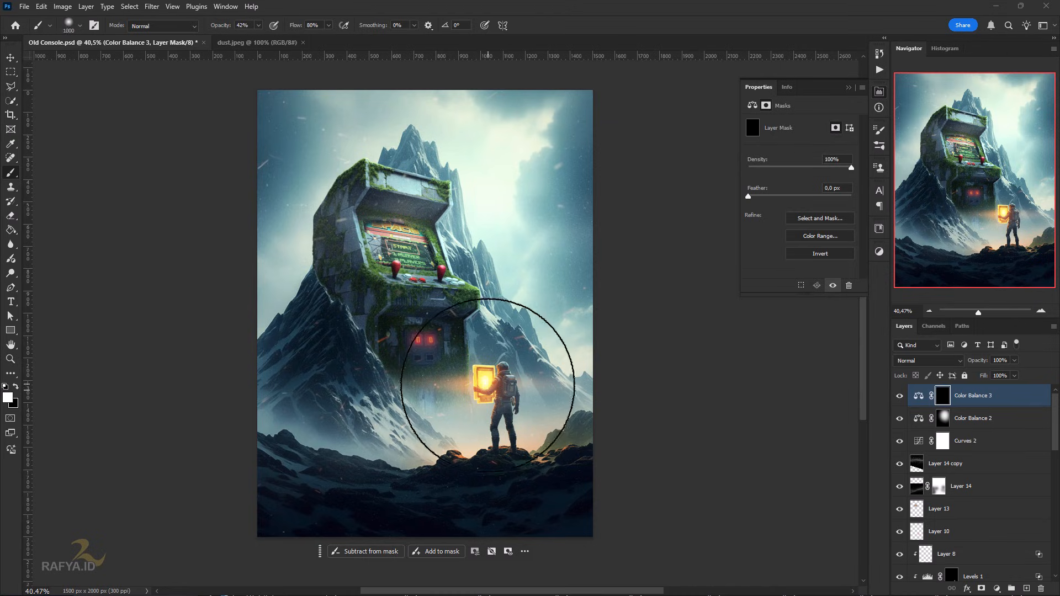
{"action": "left_click", "coordinate": [478, 388]}
{"action": "left_click", "coordinate": [419, 348]}
{"action": "left_click", "coordinate": [502, 440]}
{"action": "left_click", "coordinate": [425, 436]}
Stamp all visible layers into a new top layer, set it to Hard Light and apply the High Pass filter to sharpen the image
{"action": "key", "text": "ctrl+shift+alt+e"}
{"action": "left_click", "coordinate": [928, 361]}
{"action": "left_click", "coordinate": [933, 446]}
{"action": "left_click", "coordinate": [152, 6]}
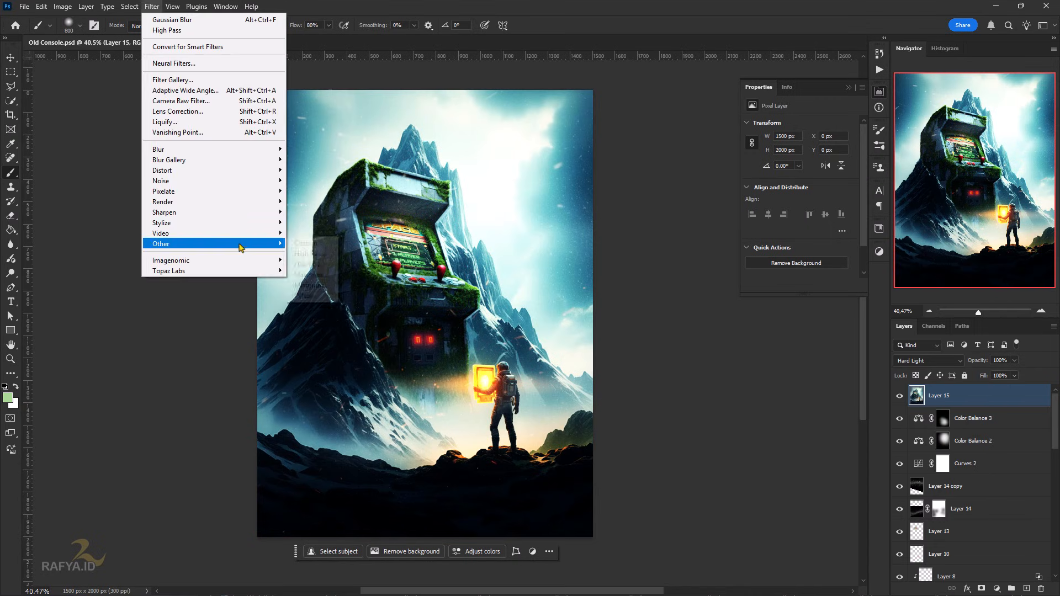
{"action": "left_click", "coordinate": [309, 254]}
{"action": "left_click", "coordinate": [586, 138]}
{"action": "key", "text": "b"}
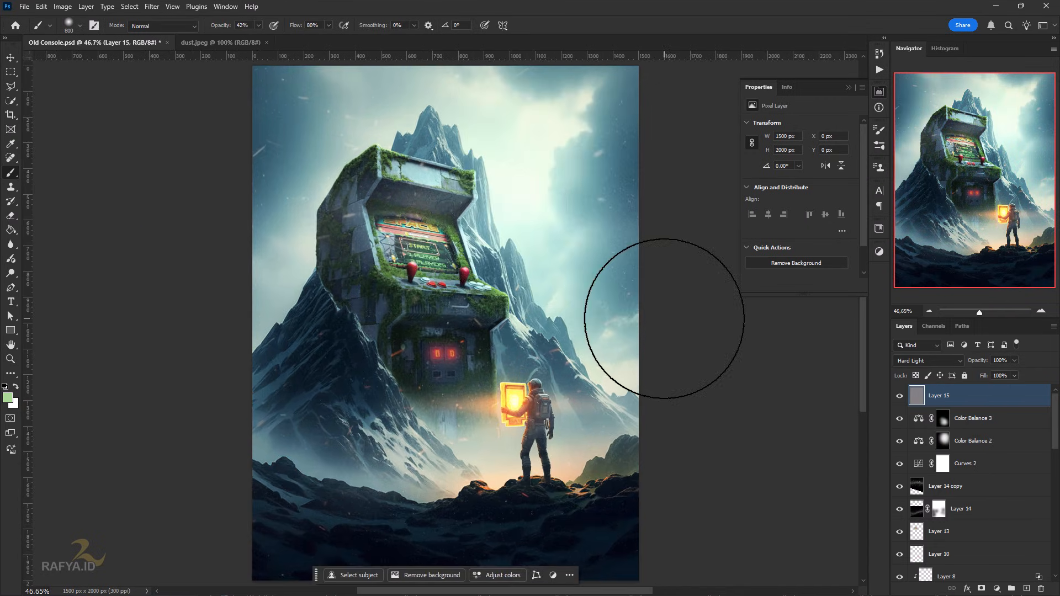